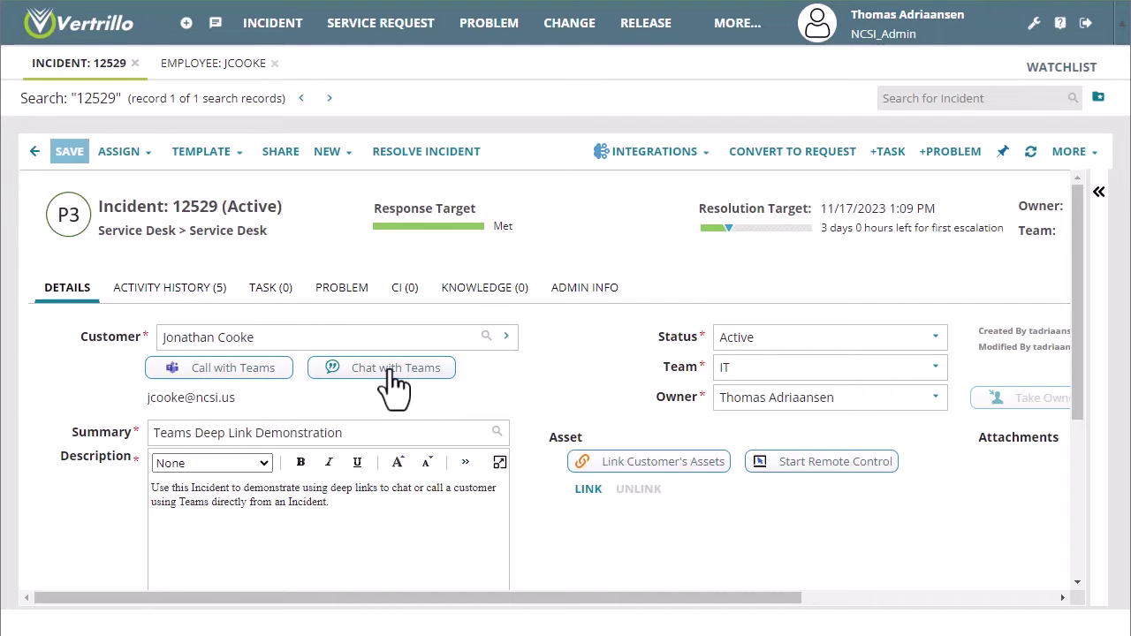
- Open the customer's employee record from the incident and scroll through it
left_click(190, 64)
scroll(389, 320, "down", 3)
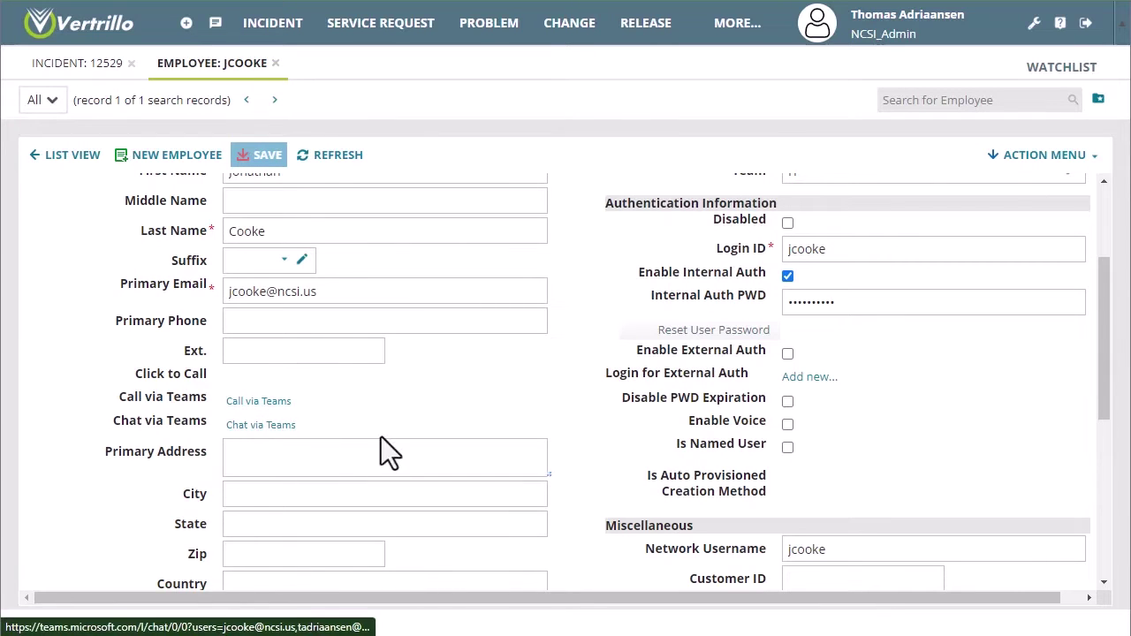
scroll(336, 442, "up", 1)
scroll(336, 442, "up", 1)
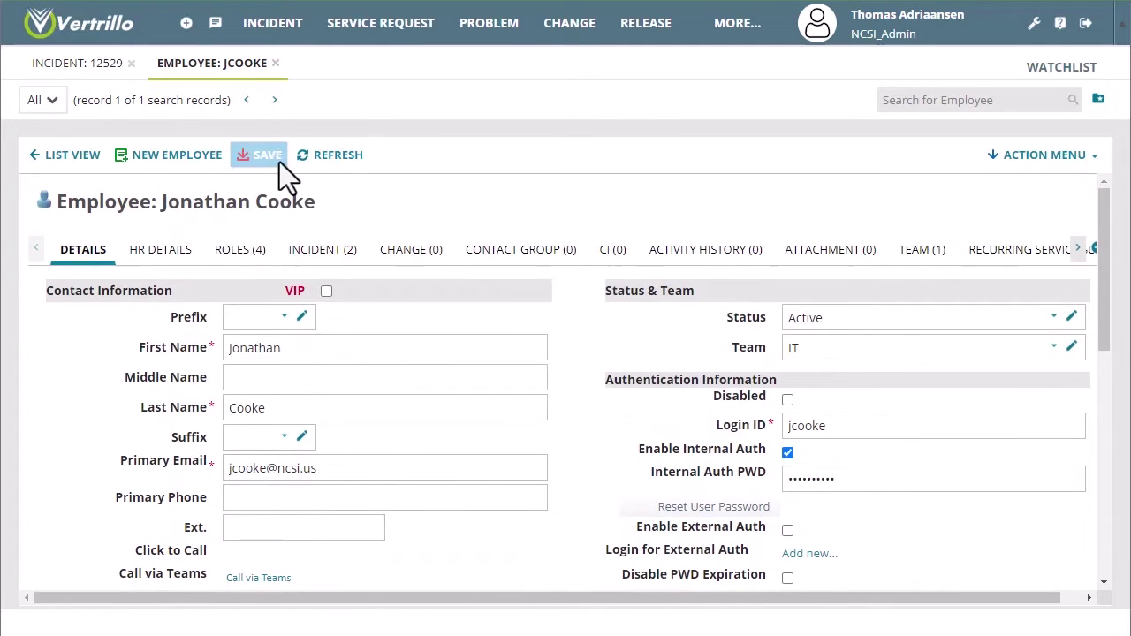
- Return to incident 12529, then open the Incident business object in Settings
left_click(89, 64)
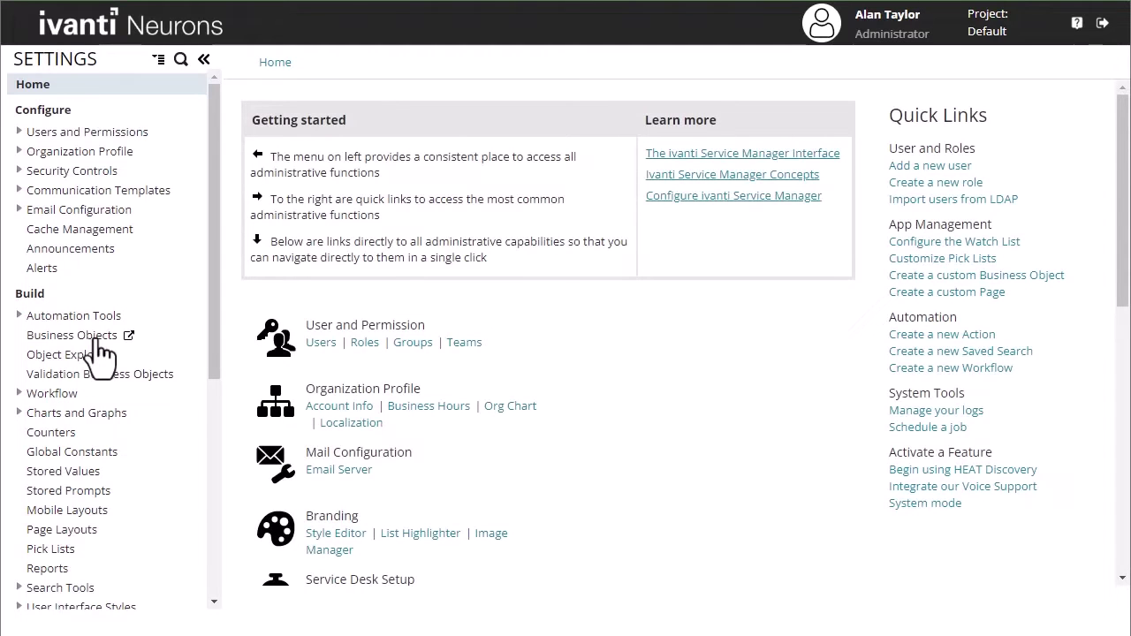
left_click(88, 336)
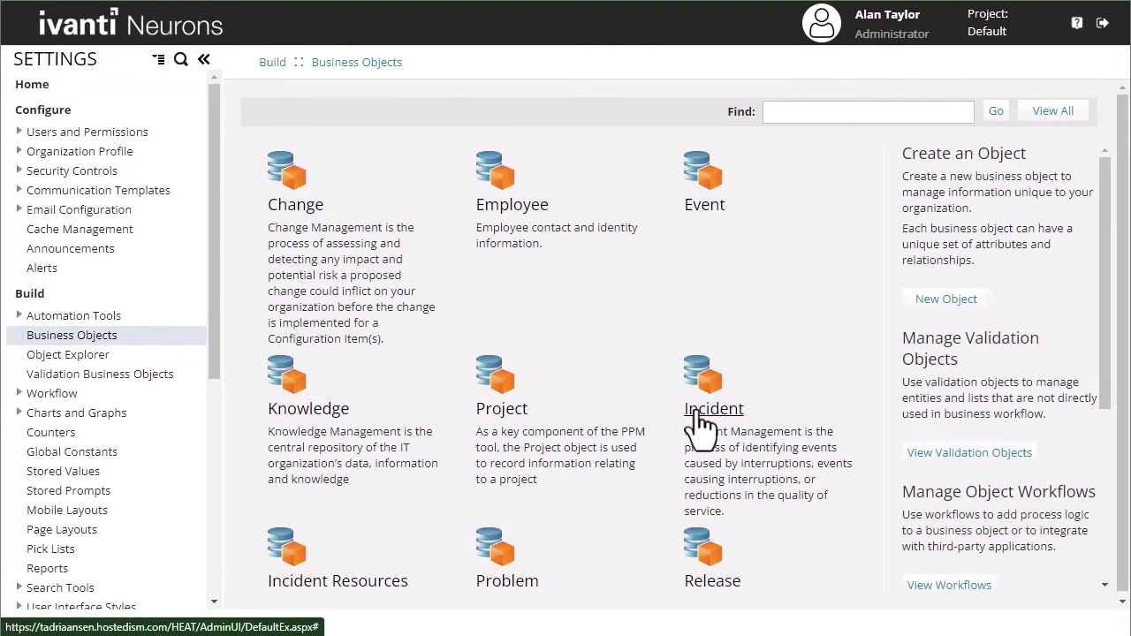
left_click(707, 414)
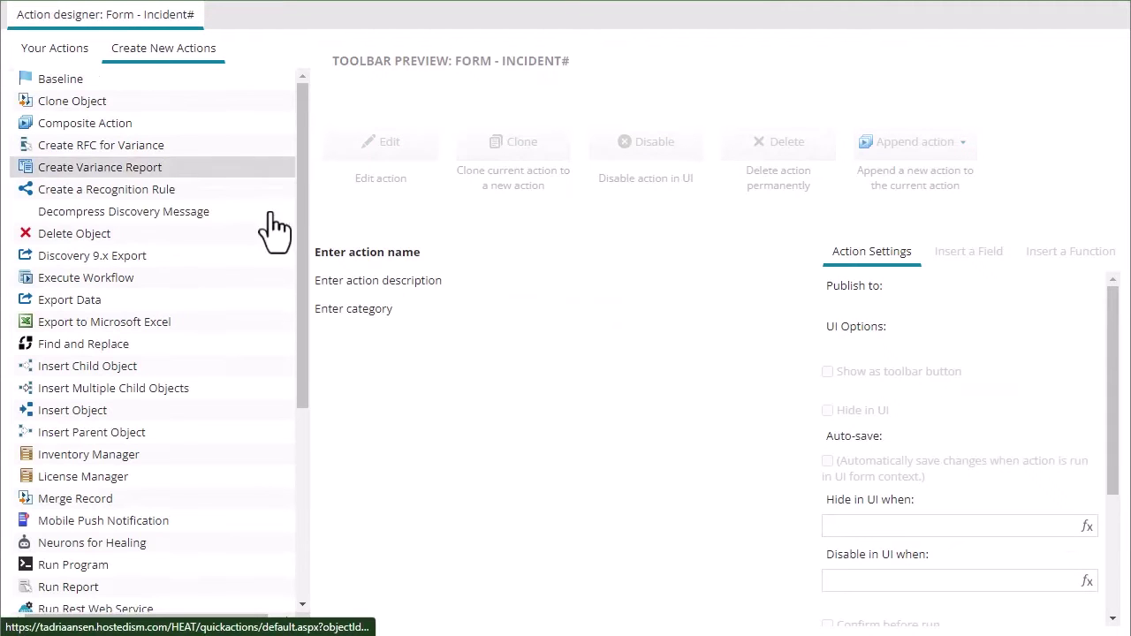
- Start a new composite action named 'Call with Teams'
left_click(240, 124)
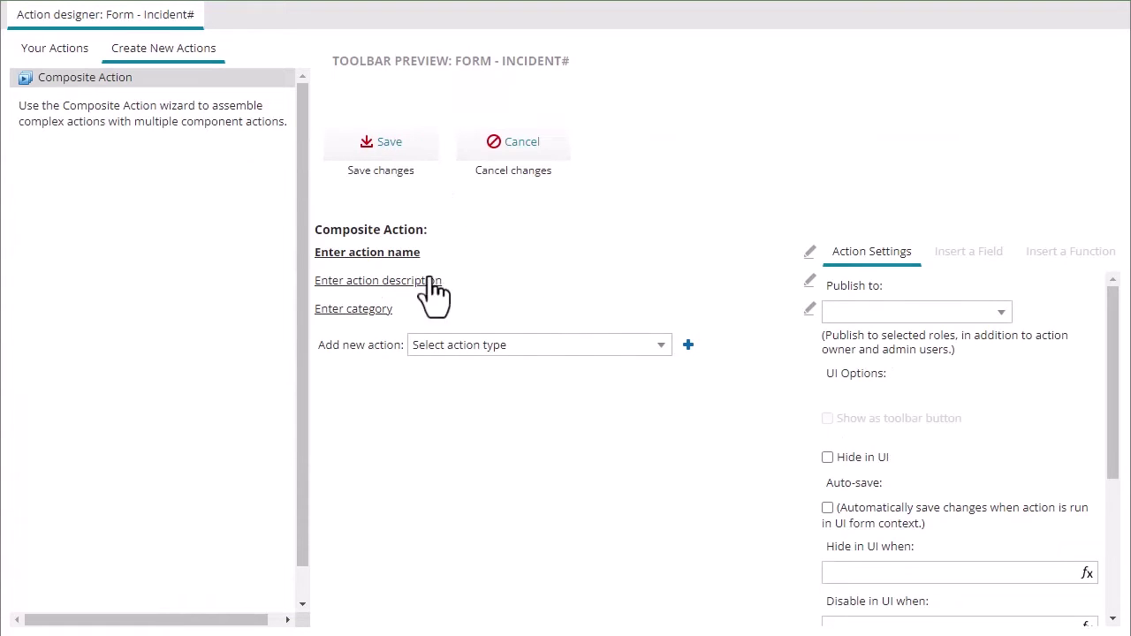
left_click(354, 253)
type("Call with Teams")
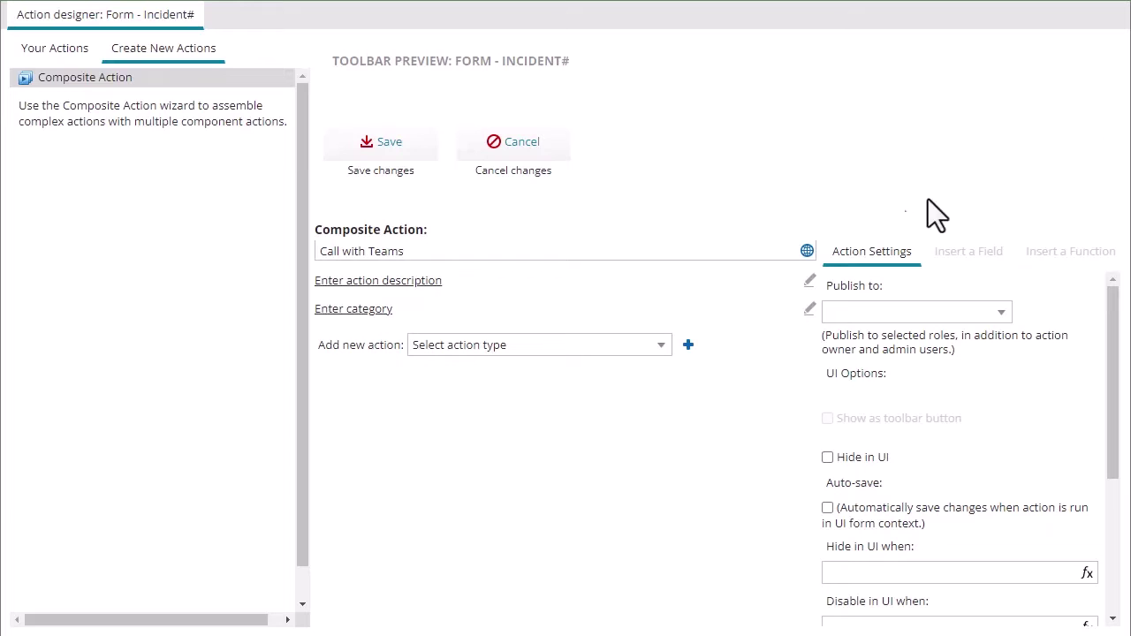
- Add a UI Action step, keeping Scope Application and Command ID OpenWindow
left_click(658, 346)
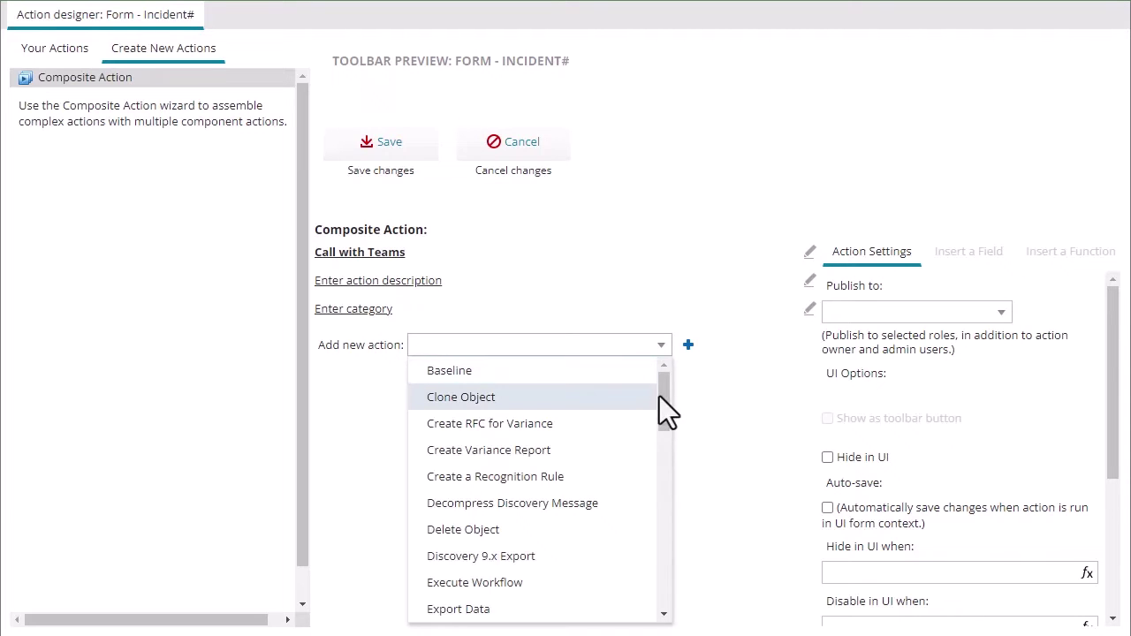
left_click_drag(662, 394, 662, 568)
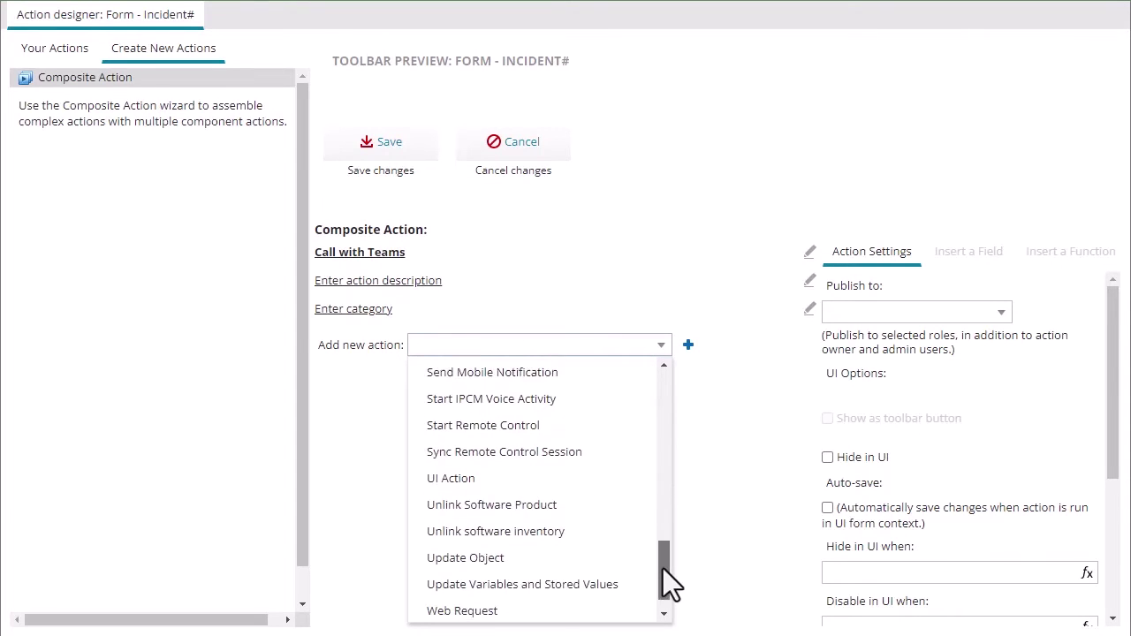
left_click(548, 480)
left_click(688, 345)
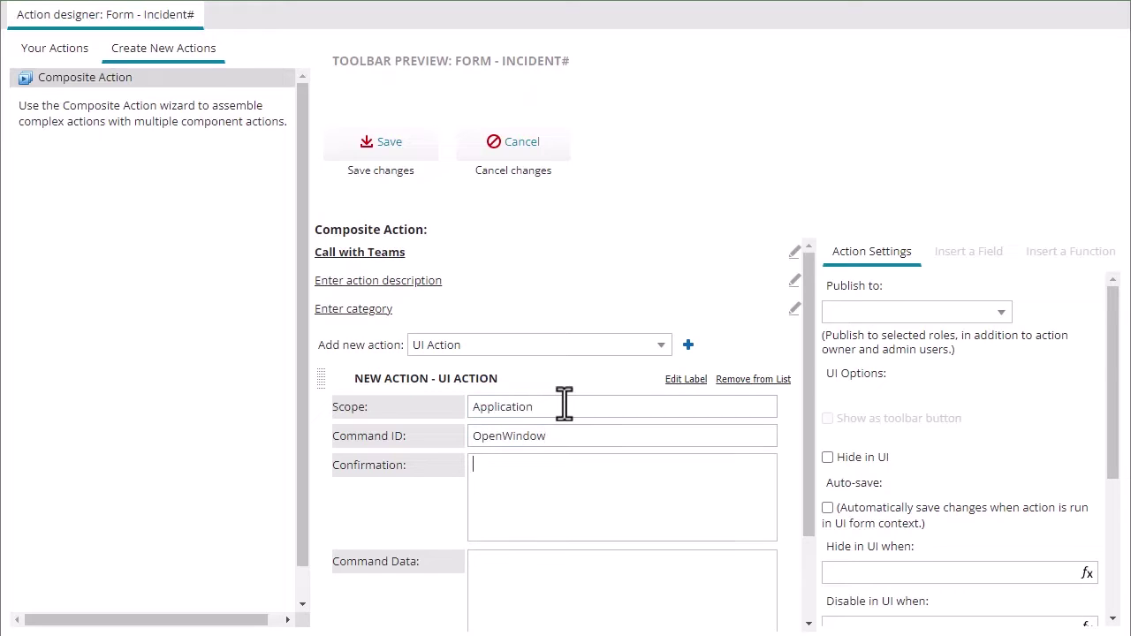
scroll(581, 405, "down", 2)
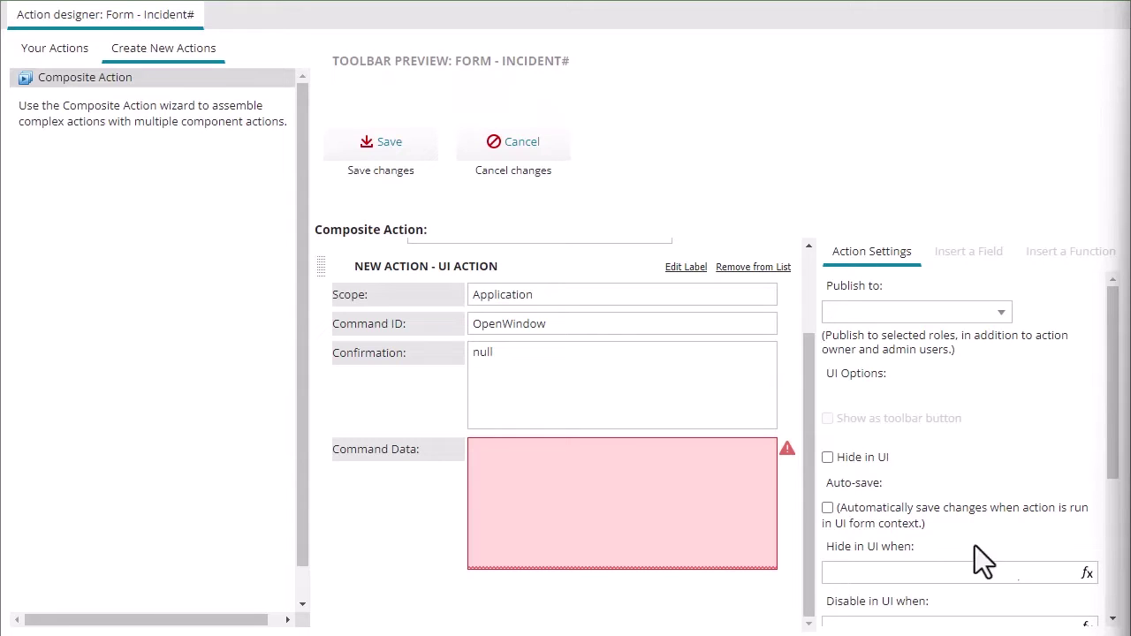
- Paste the Teams call JSON into Command Data and highlight its call URL, users, Target and window-size parts
left_click(687, 525)
type("{ Url:\"https://teams.microsoft.com/l/call/0/0?users=$(Email)\" , Target:\"_blank\" , Options:\"width=400,height=500\" , Replace:\"false\" }")
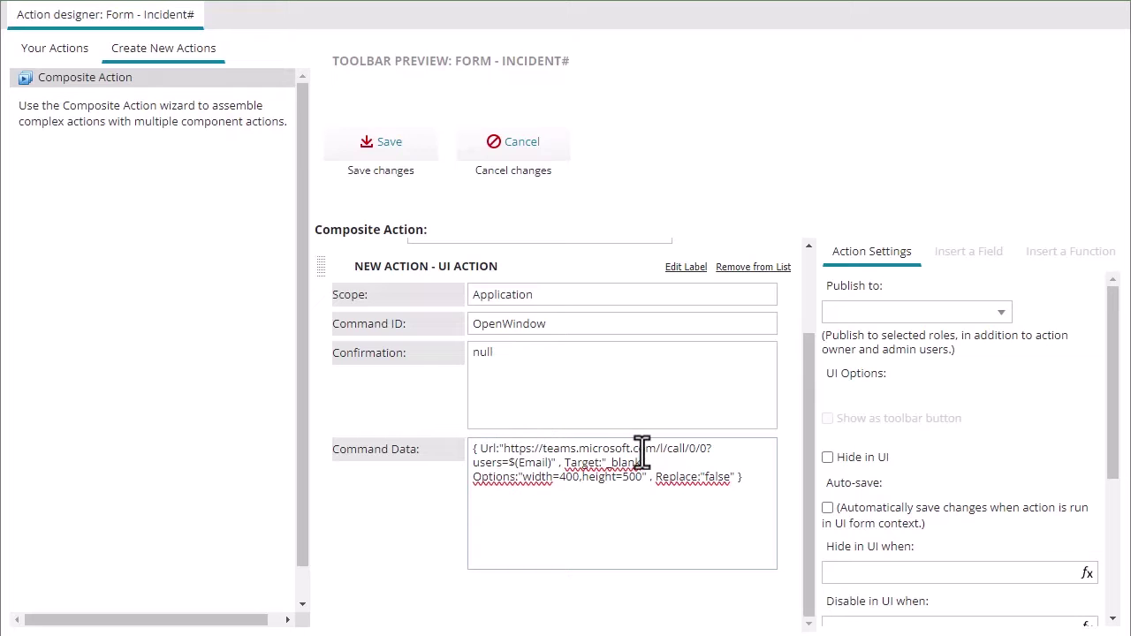
left_click_drag(657, 454, 663, 454)
double_click(674, 449)
left_click_drag(684, 449, 707, 449)
left_click_drag(472, 463, 548, 463)
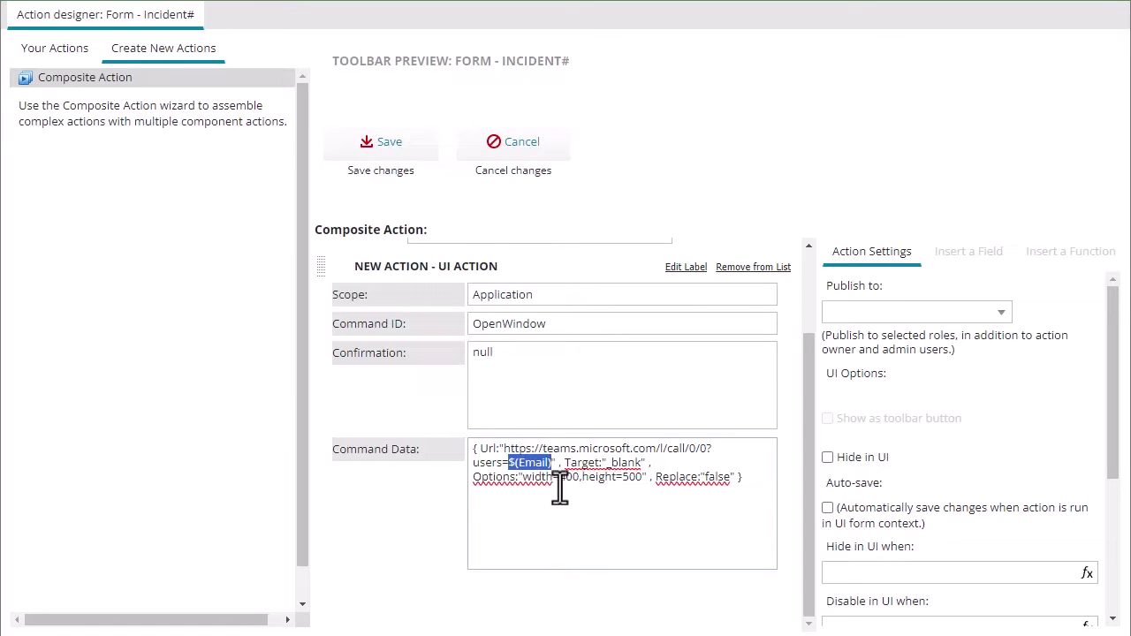
left_click_drag(564, 463, 644, 464)
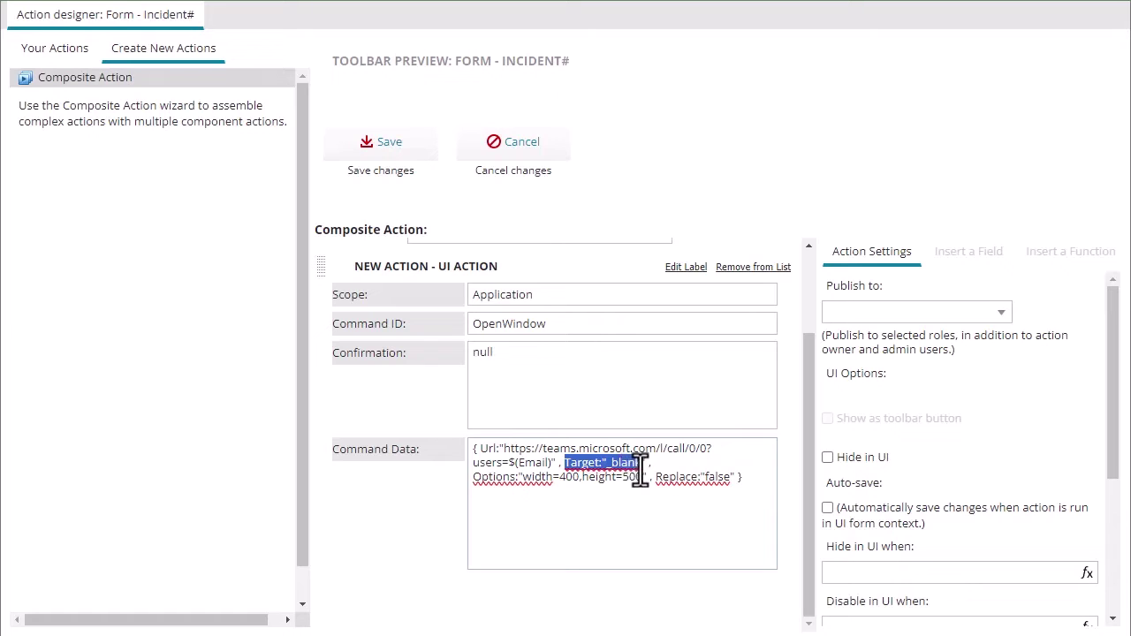
left_click(625, 482)
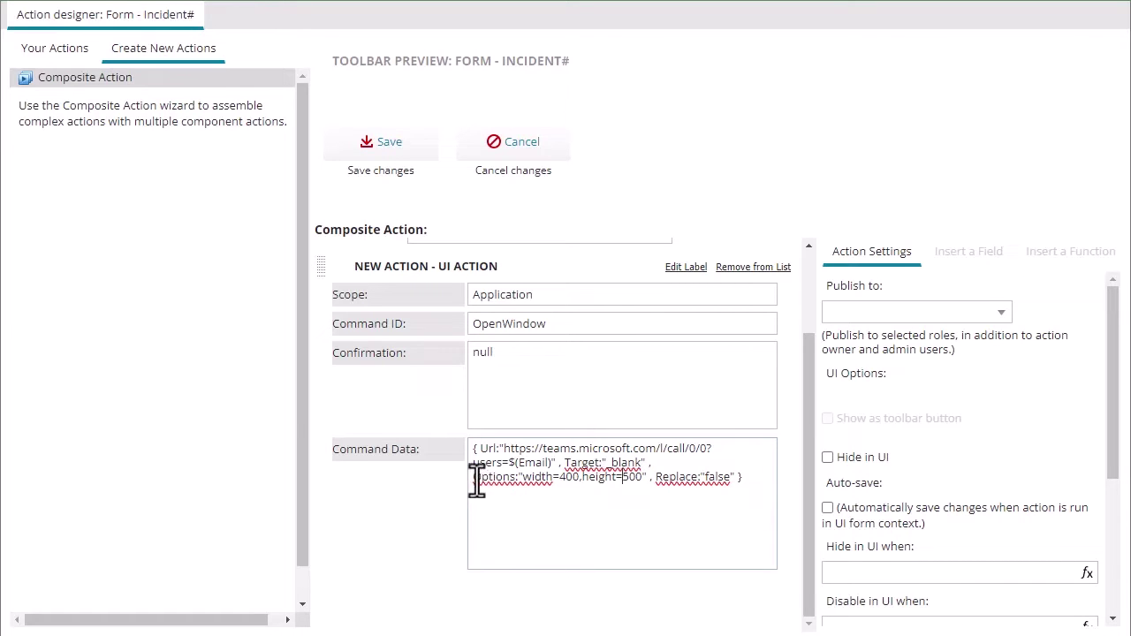
left_click_drag(473, 478, 640, 483)
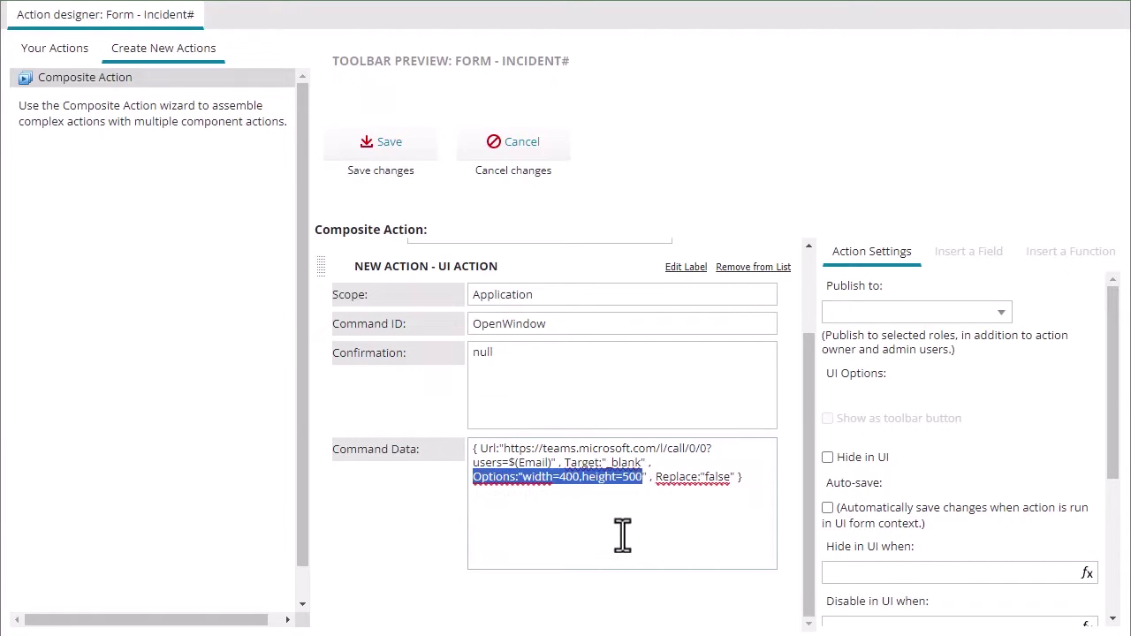
left_click(643, 491)
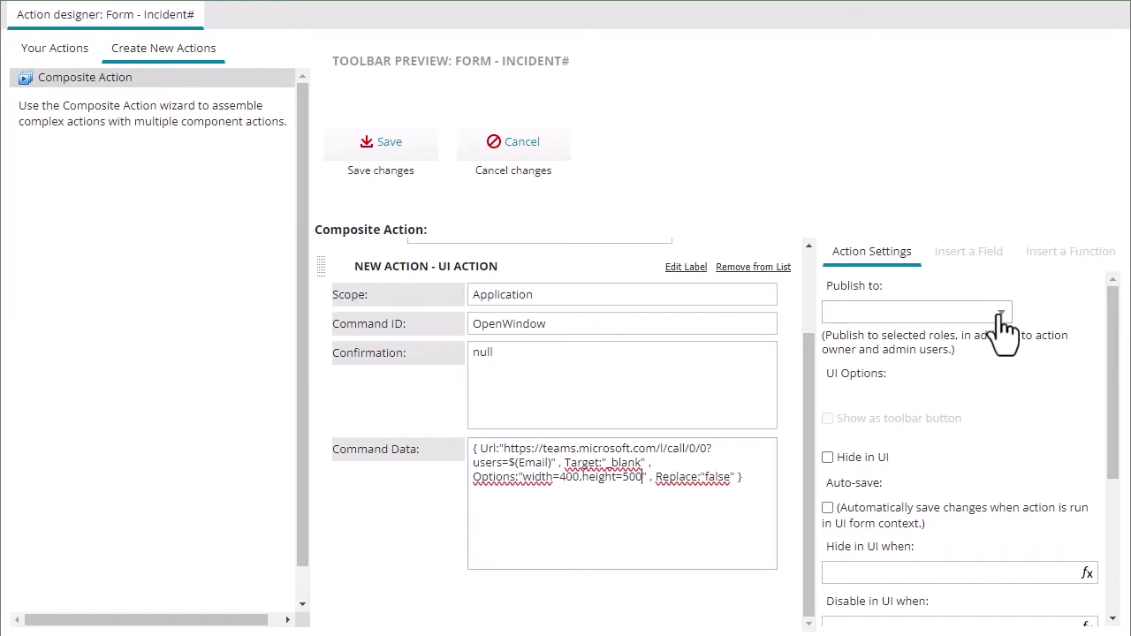
- Publish Call with Teams to All roles, enable Auto-save, and save the action
left_click(928, 319)
left_click(875, 364)
left_click(1055, 302)
left_click(902, 313)
left_click(849, 338)
left_click(827, 508)
scroll(420, 358, "up", 3)
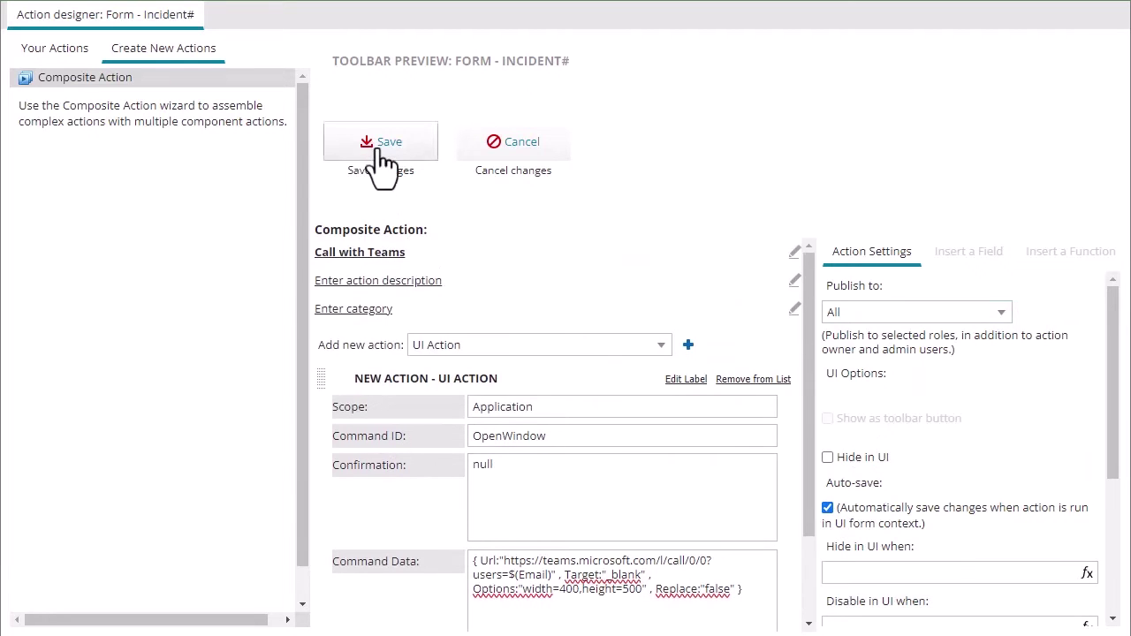
left_click(376, 146)
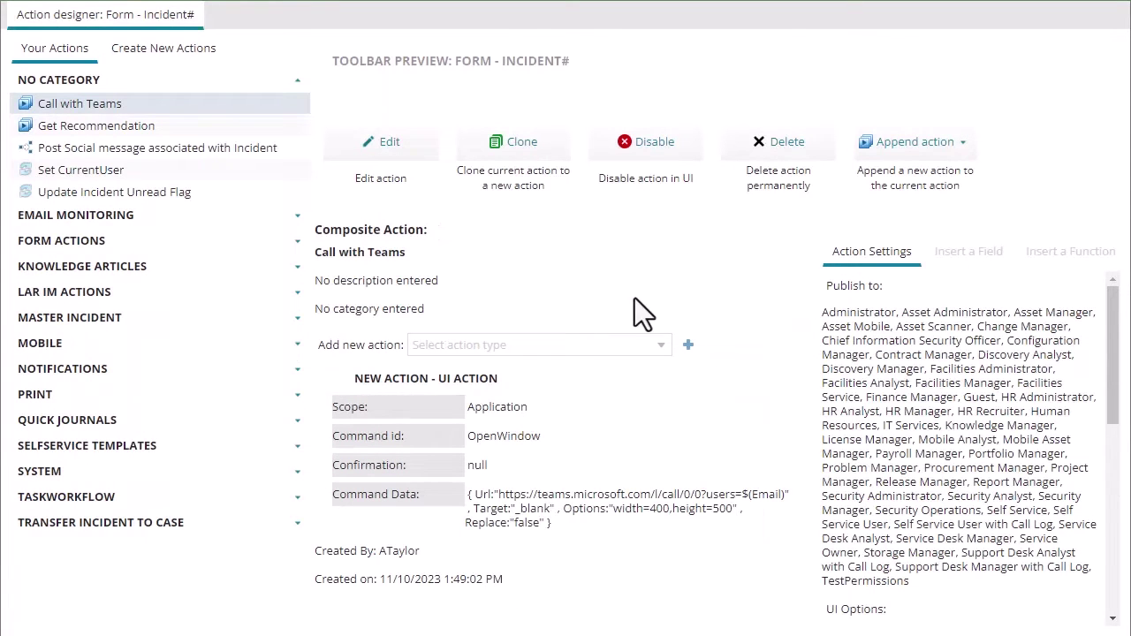
- Append an Insert Child Object step creating a journal note with Category Called Customer
left_click(902, 144)
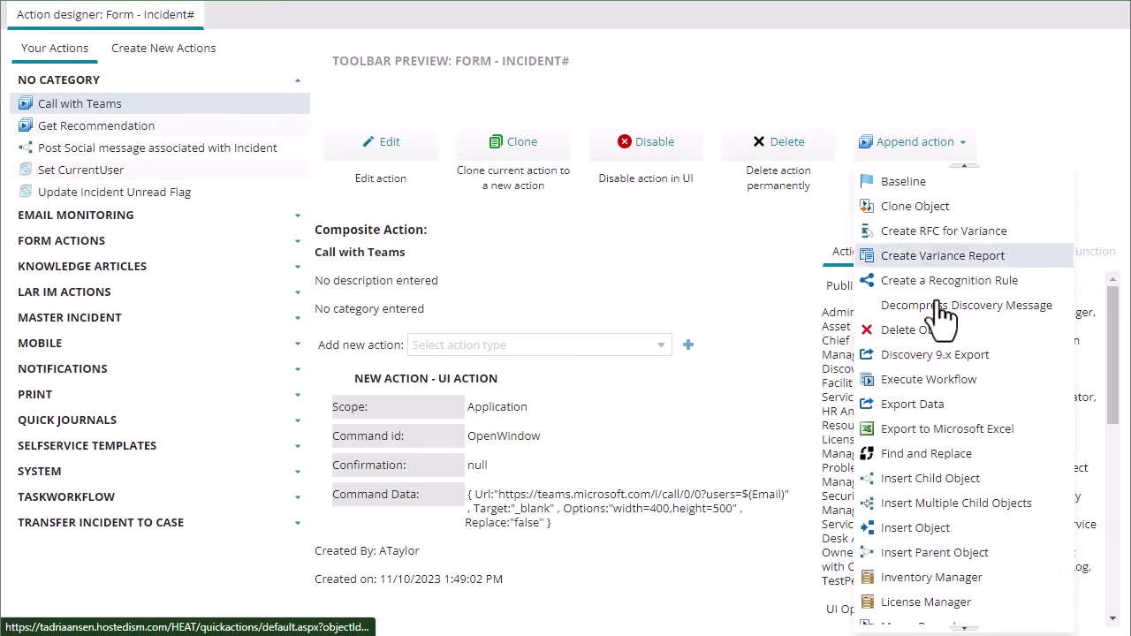
left_click(937, 482)
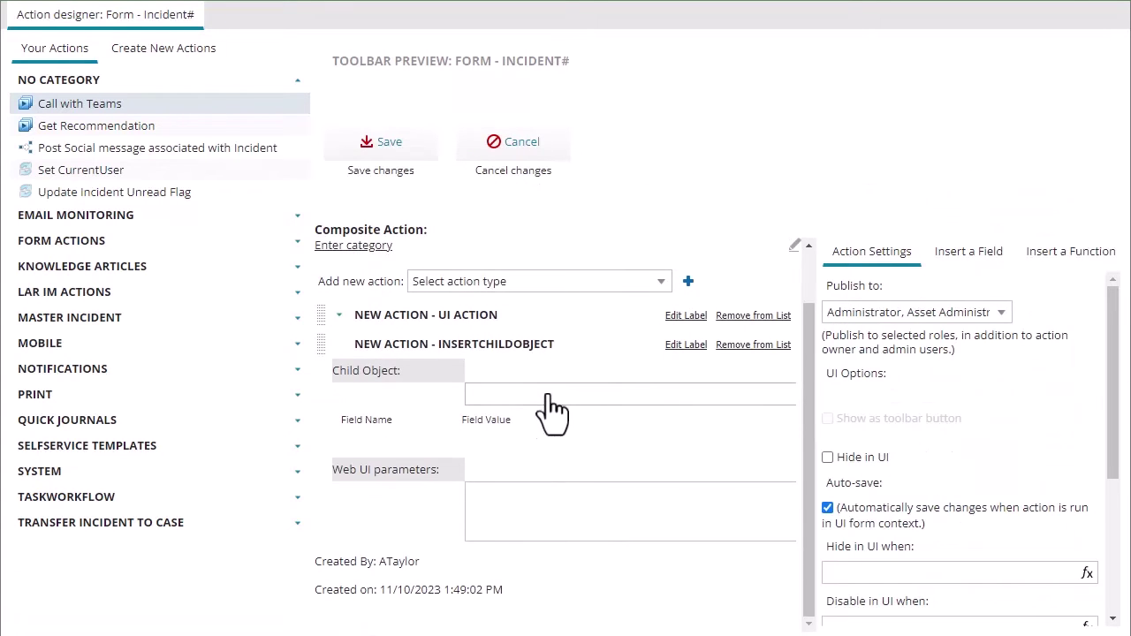
left_click(553, 397)
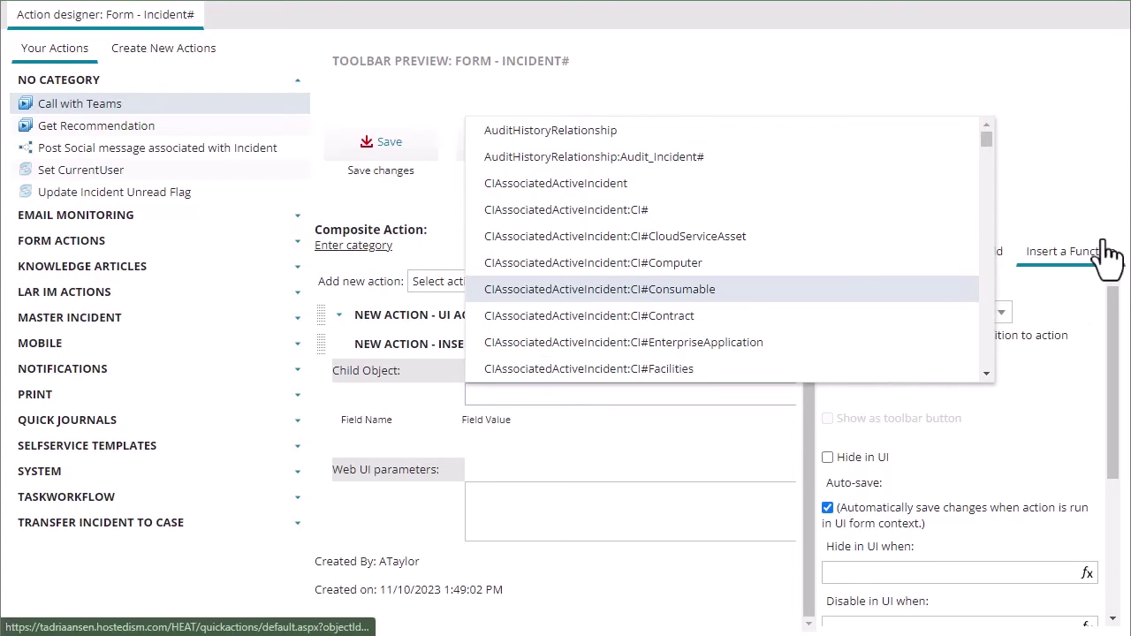
left_click_drag(989, 142, 1010, 203)
scroll(795, 235, "up", 2)
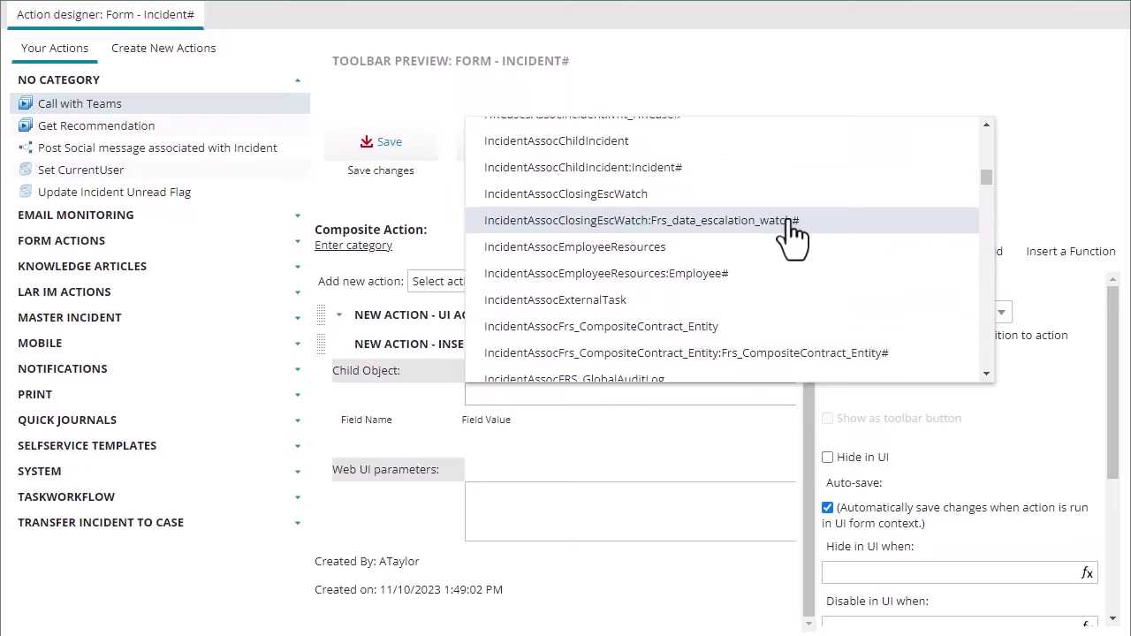
scroll(786, 234, "down", 10)
scroll(688, 286, "down", 15)
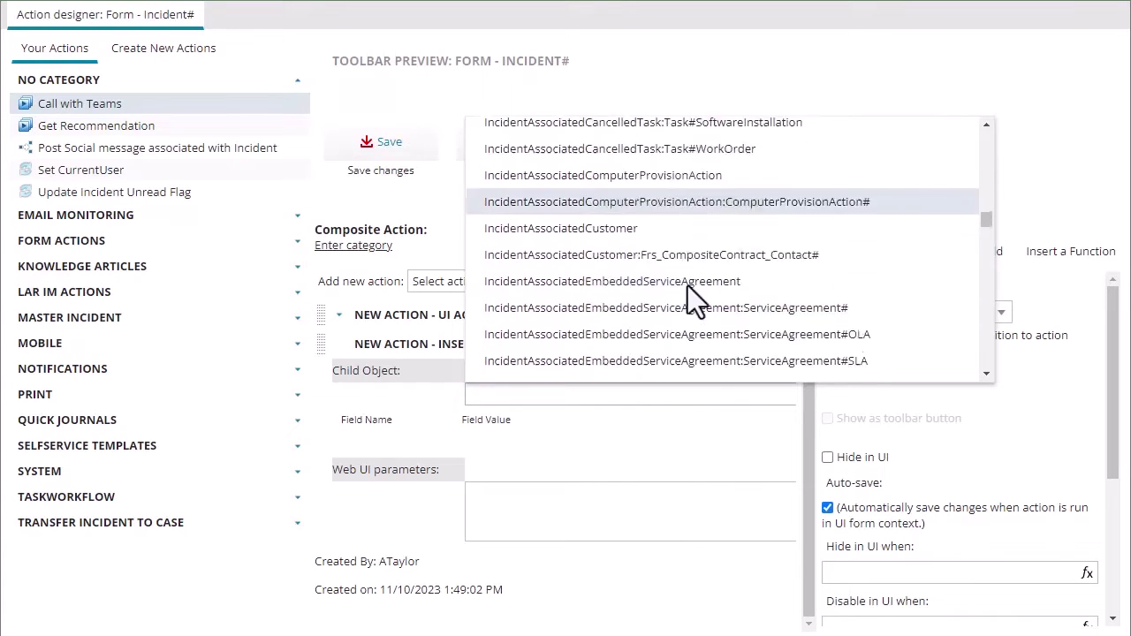
scroll(689, 303, "down", 15)
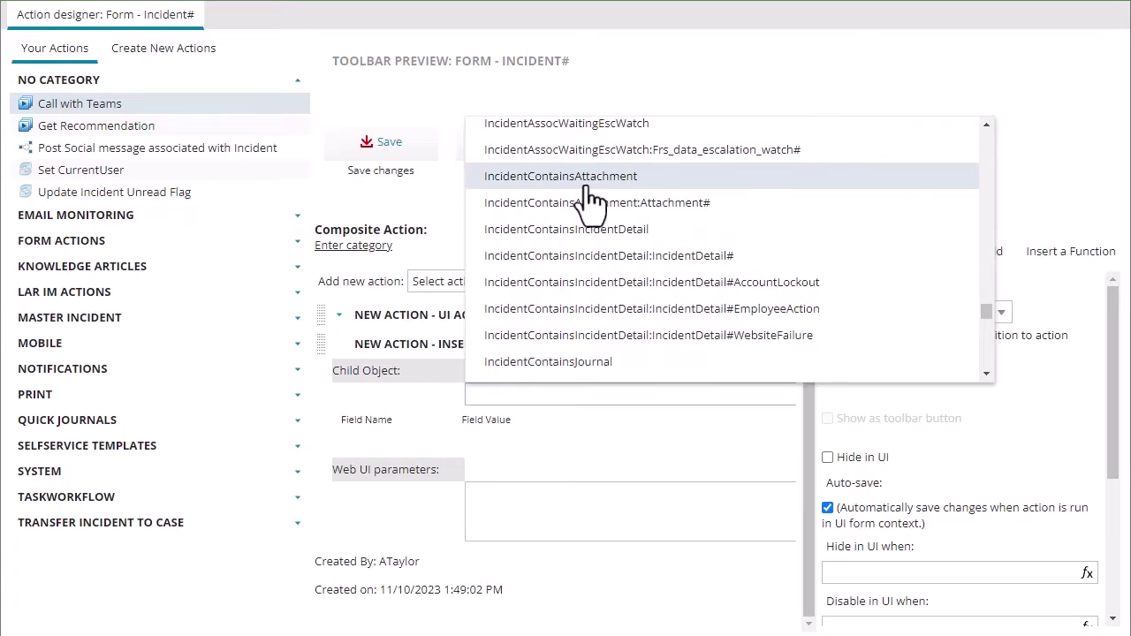
scroll(650, 326, "down", 2)
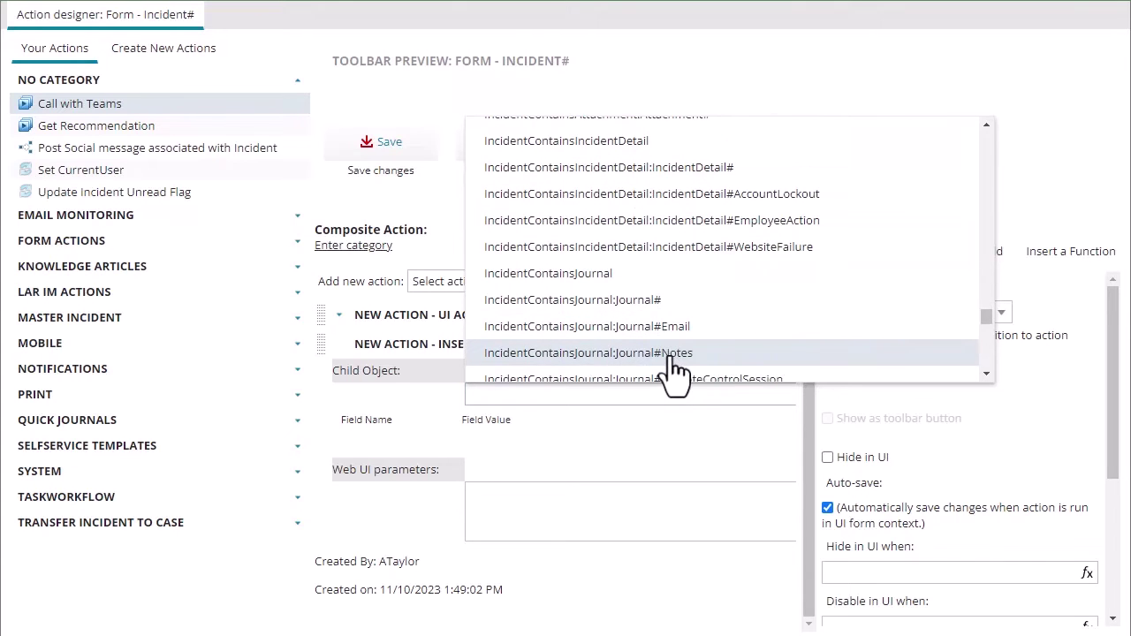
left_click(677, 353)
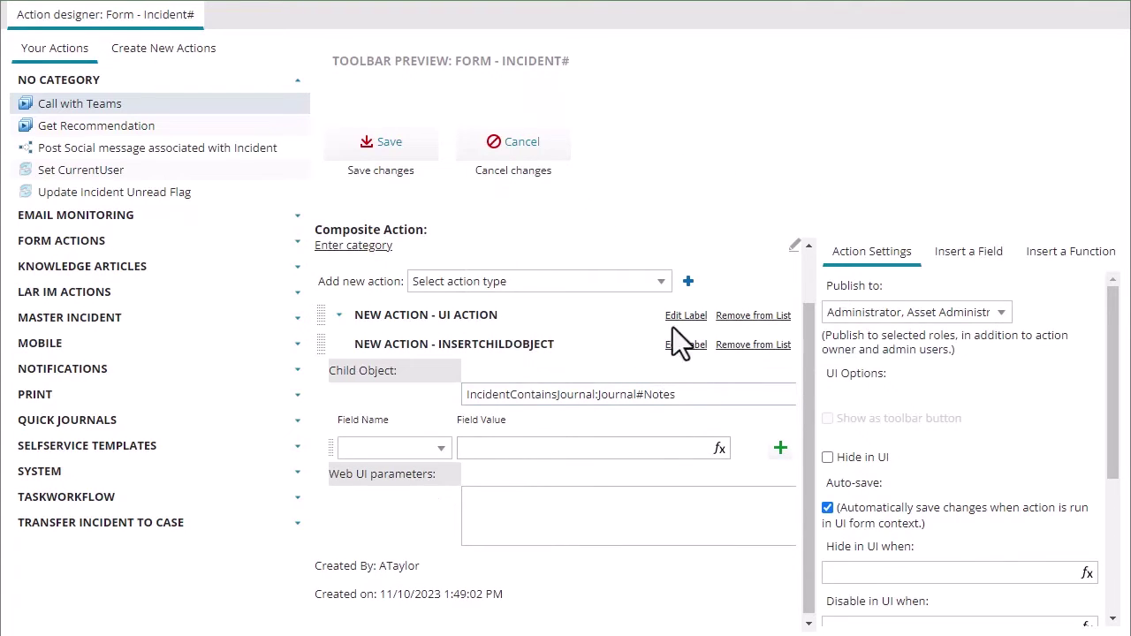
left_click(442, 448)
type("cat")
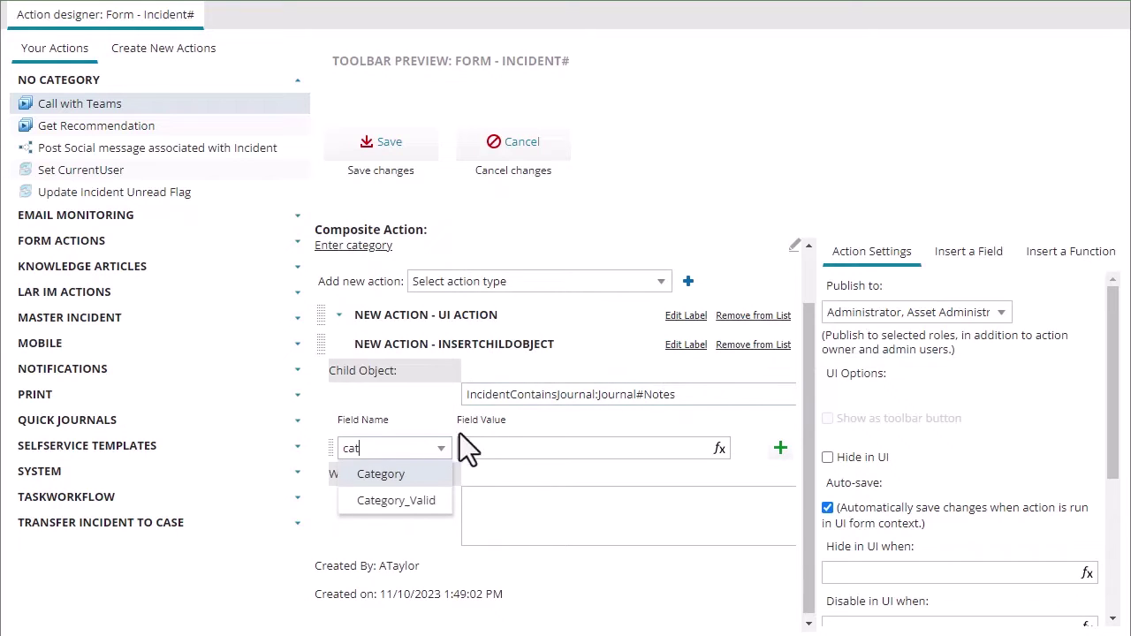
left_click(424, 473)
left_click(704, 449)
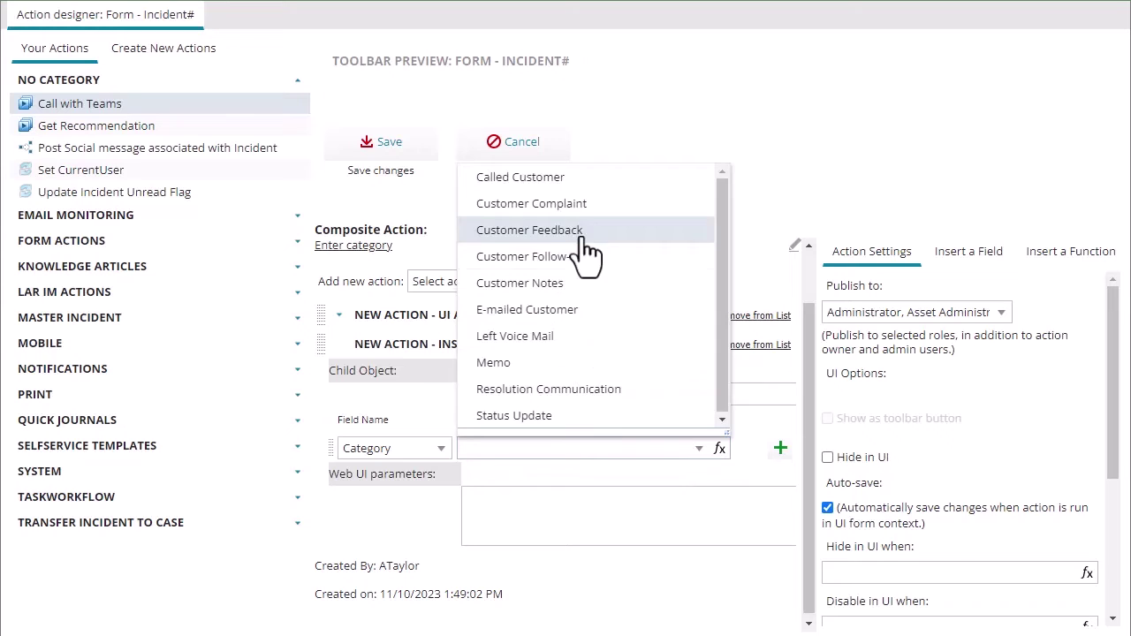
left_click(579, 178)
- Add Subject and NotesBody fields set to 'Called Customer via Teams', then save the action
left_click(777, 451)
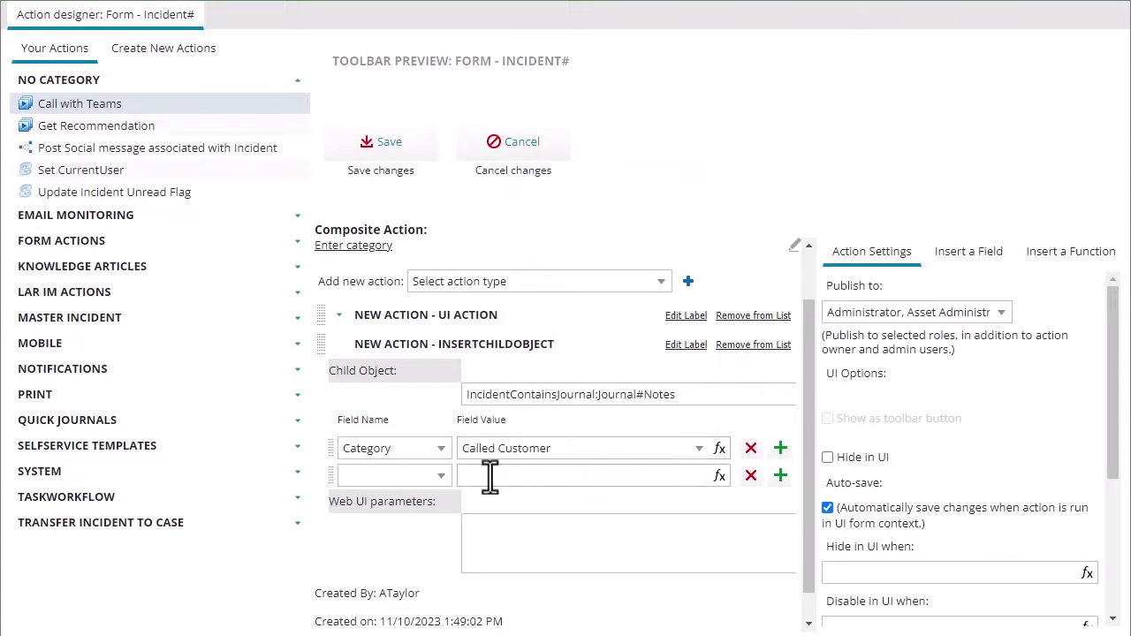
left_click(442, 477)
type("Subject")
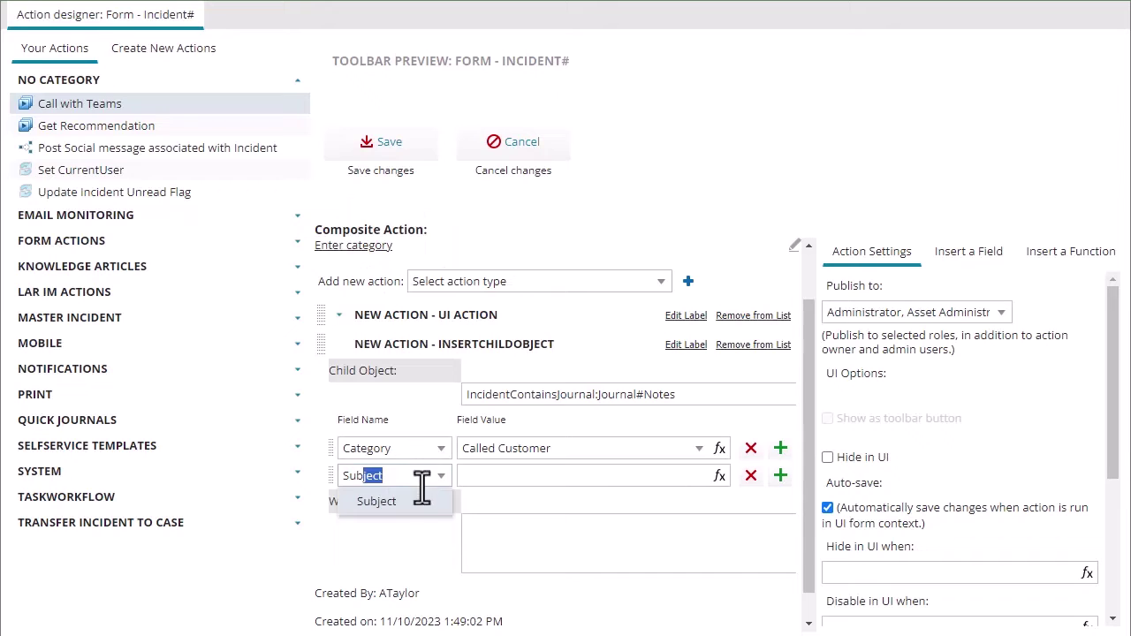
left_click(386, 500)
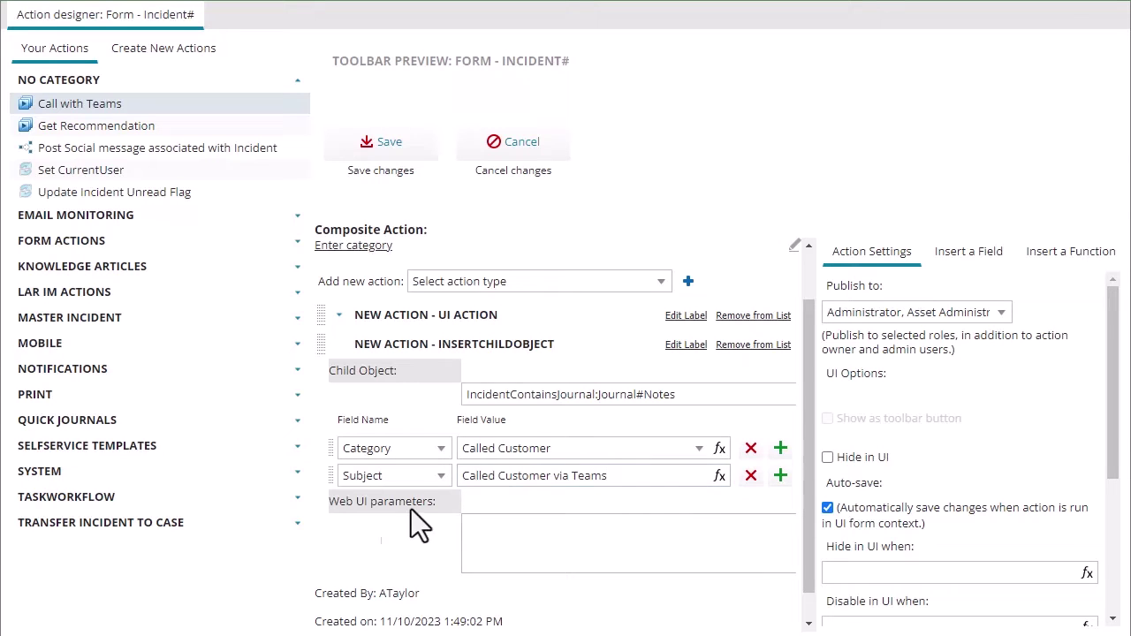
scroll(627, 461, "down", 1)
left_click(781, 444)
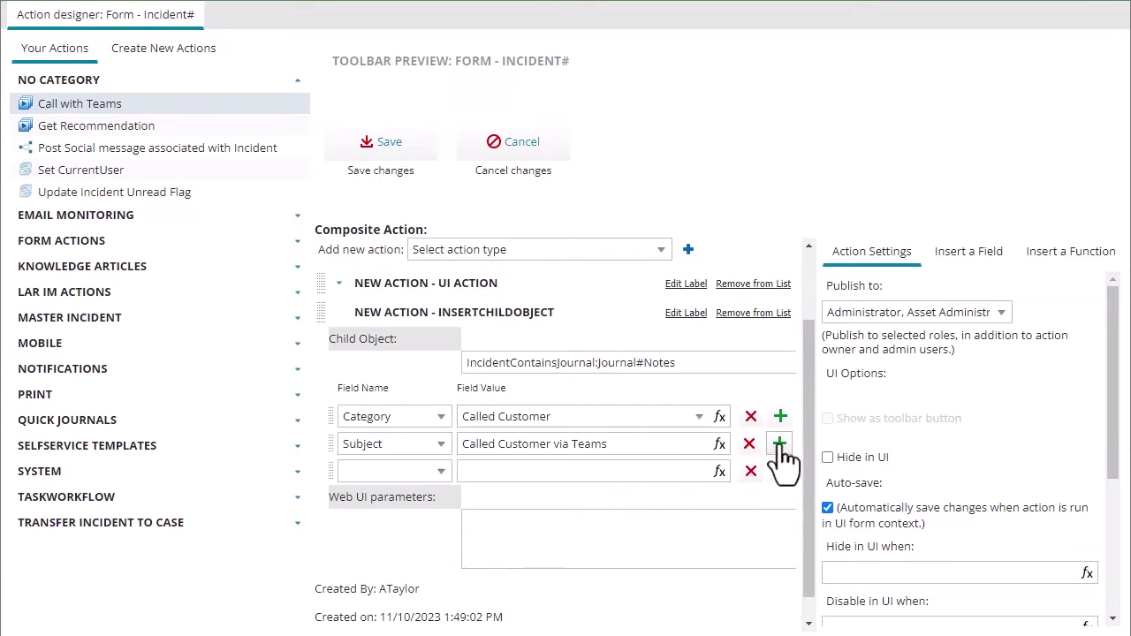
left_click(442, 474)
type("notesbo")
left_click(449, 493)
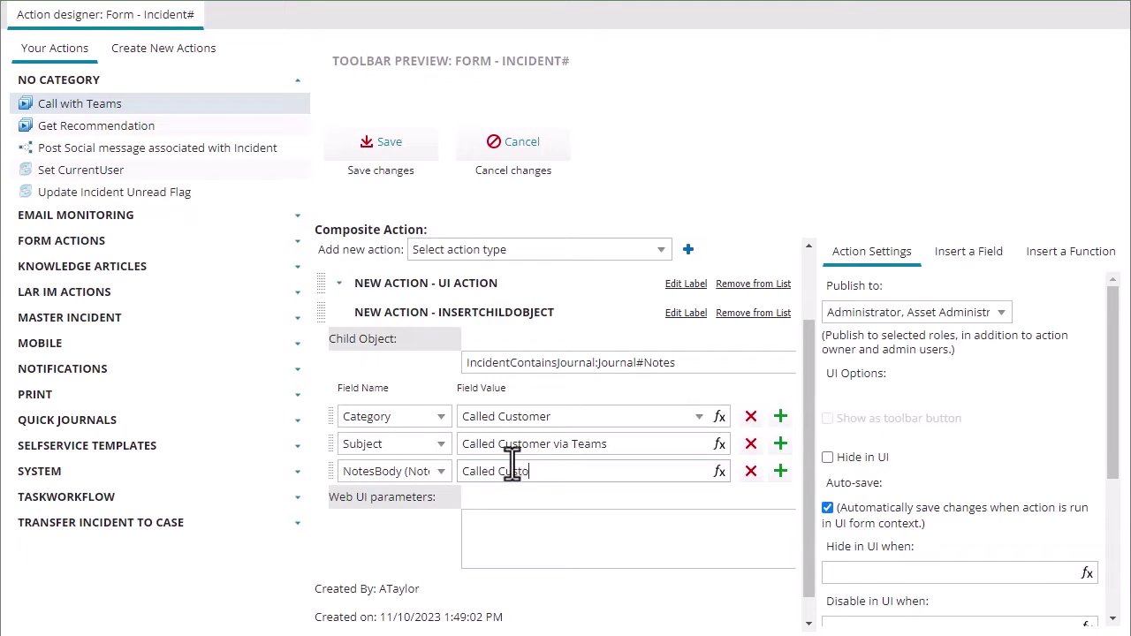
type("a")
type("ia Teams")
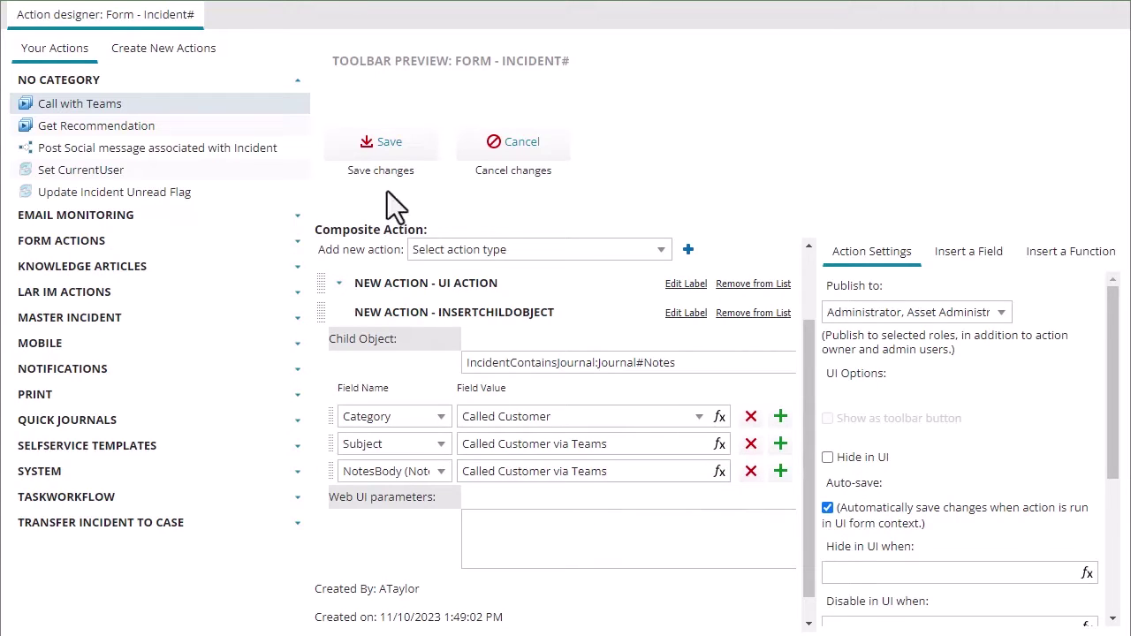
left_click(391, 153)
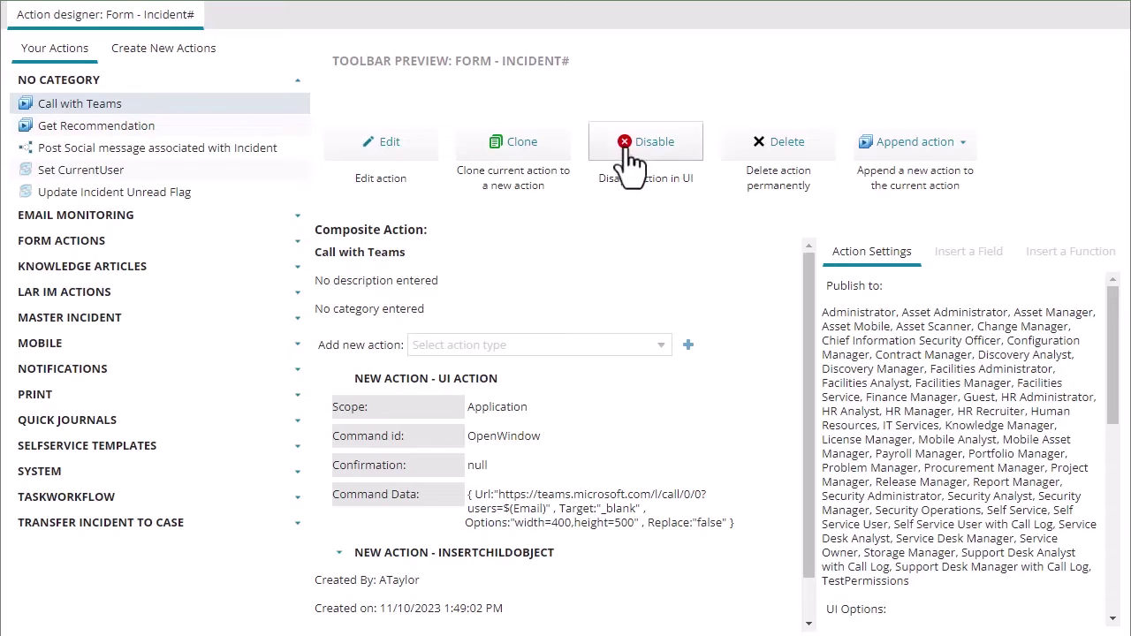
- Clone Call with Teams, rename the copy 'Chat with Teams', and select its old Command Data
left_click(530, 166)
left_click(382, 251)
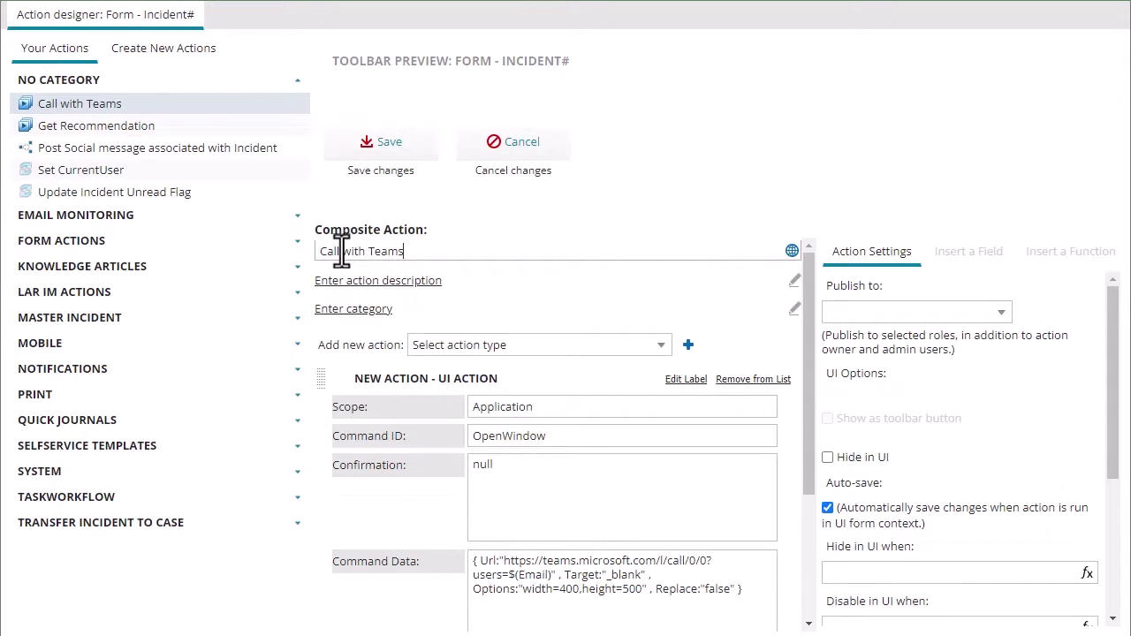
double_click(340, 251)
type("Chat")
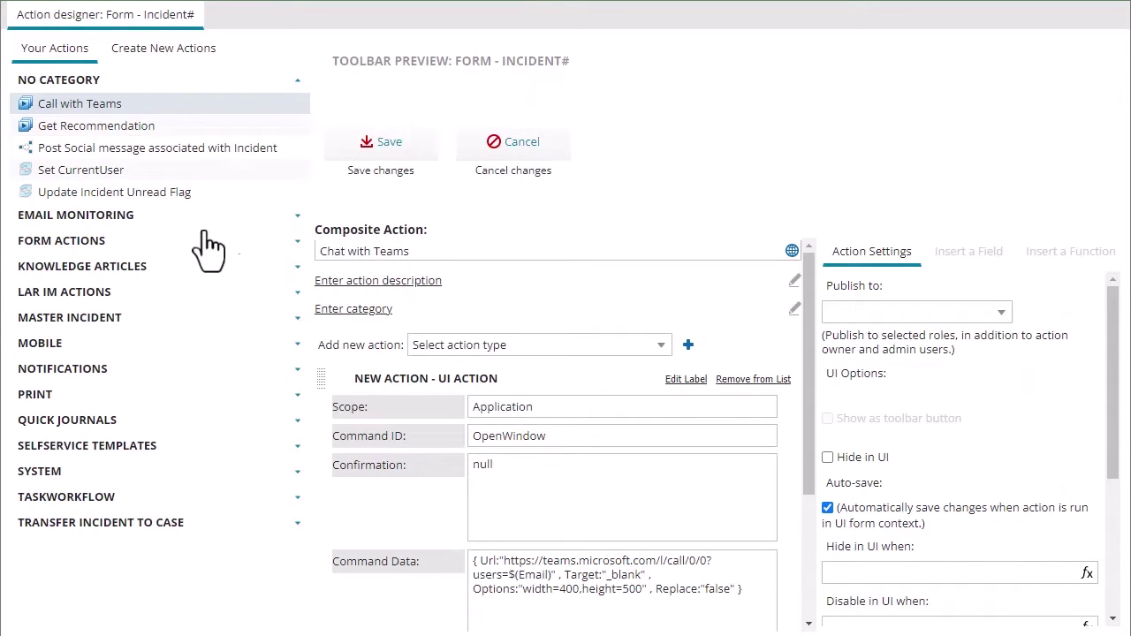
left_click(334, 493)
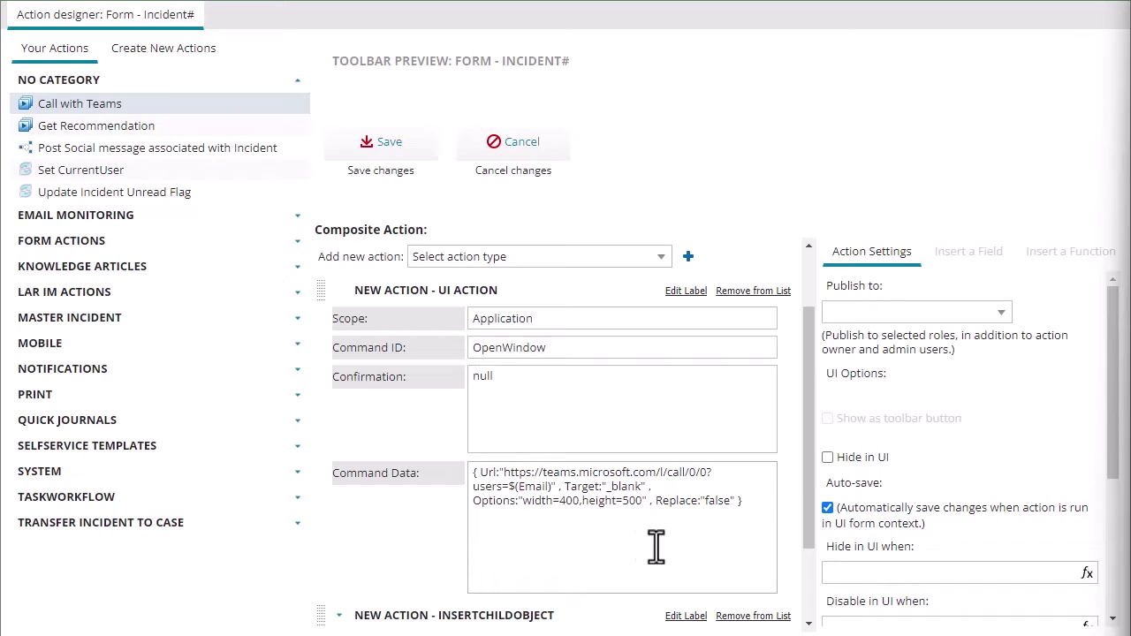
left_click_drag(743, 500, 350, 420)
- Replace the Command Data with the Teams chat link and highlight its users= and &topicName= parameters
key("Delete")
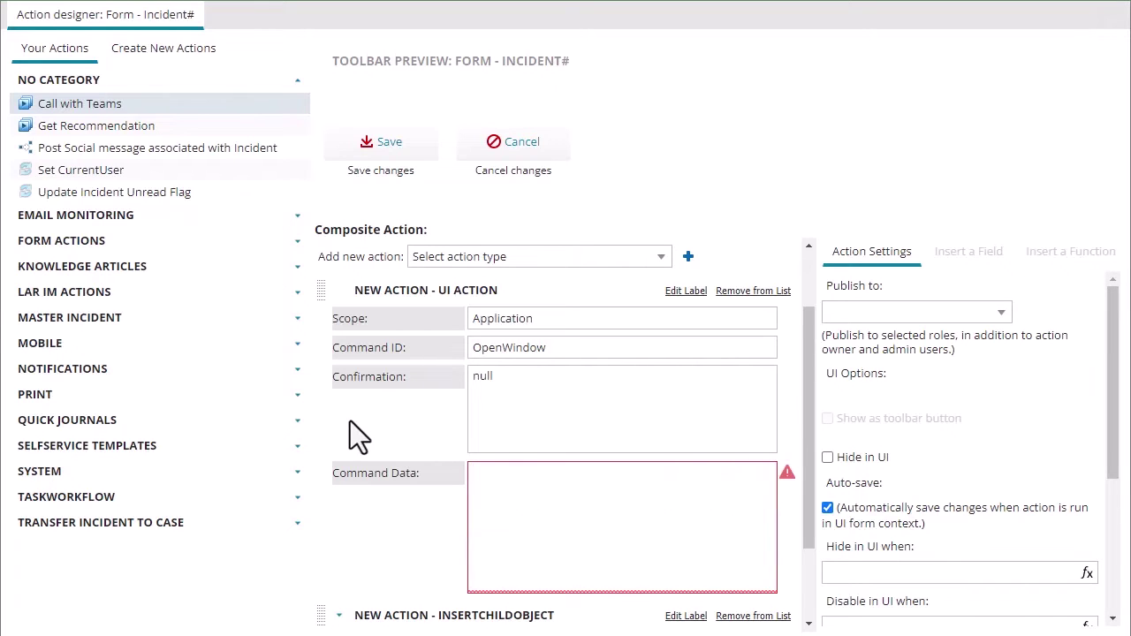
type("{Url:\"https://teams.microsoft.com/l/chat/0/0?users=$(Email),$(CurrentUserEmail())&topicName=Chat%20From%20NITSM&message=Incident%20$(IncidentNumber):%20$(Subject)%20-%20Chat%20Initiated%20from%20NITSM%20by%20$(CurrentUserDisplayName())\" , Target:\"_blank\" , Options:\"width=400,height=500\" , Replace:\"false\" }")
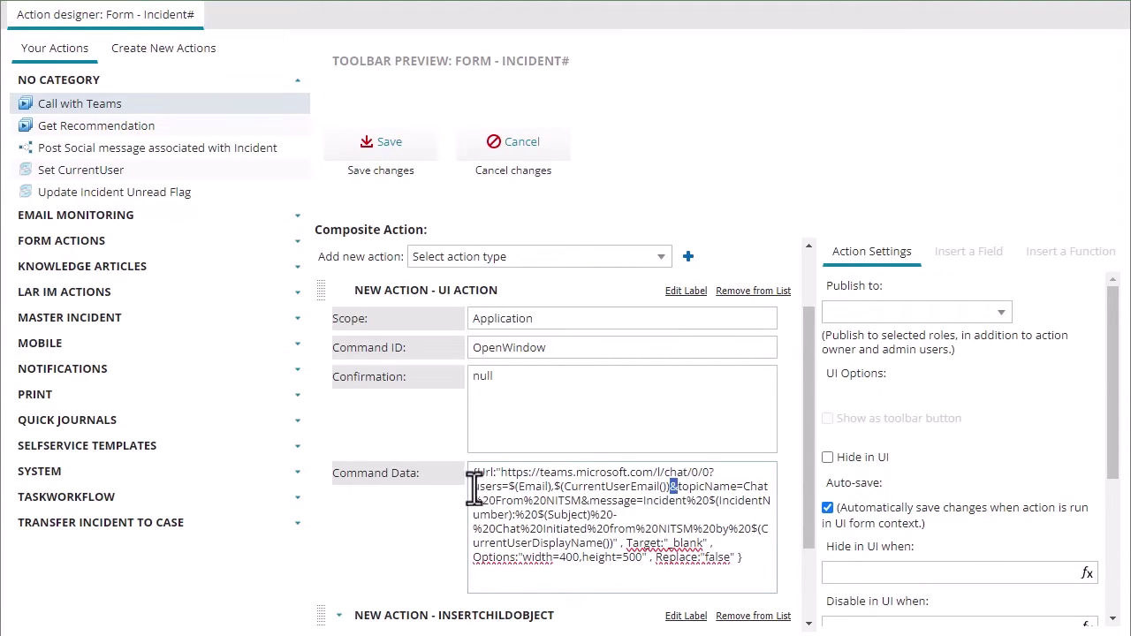
left_click_drag(473, 484, 508, 490)
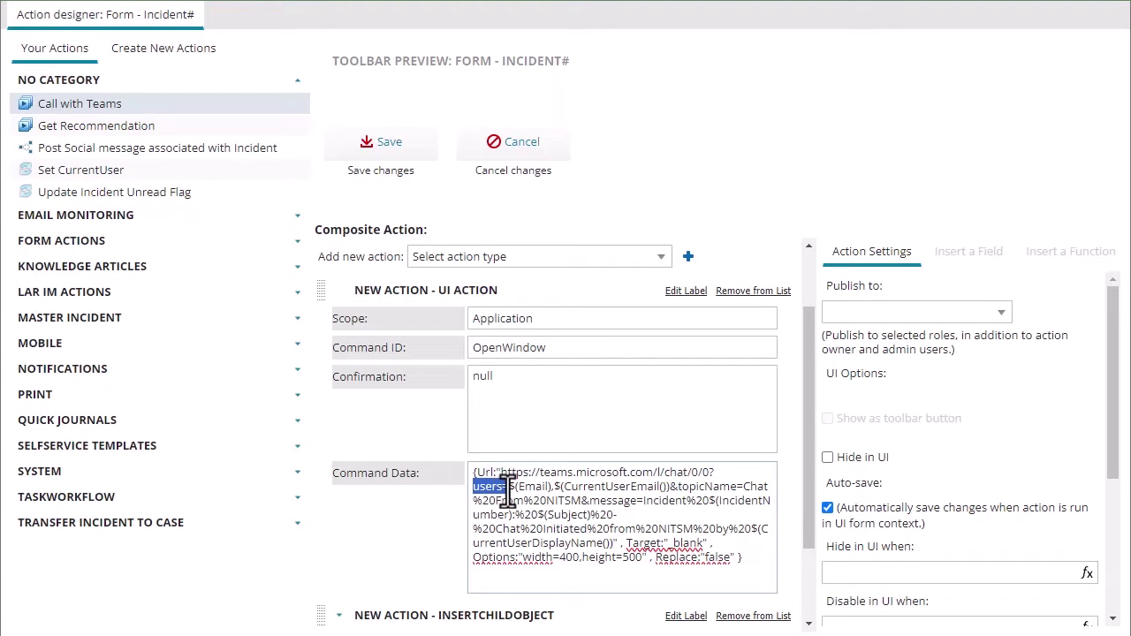
left_click_drag(535, 492, 473, 486)
left_click(565, 495)
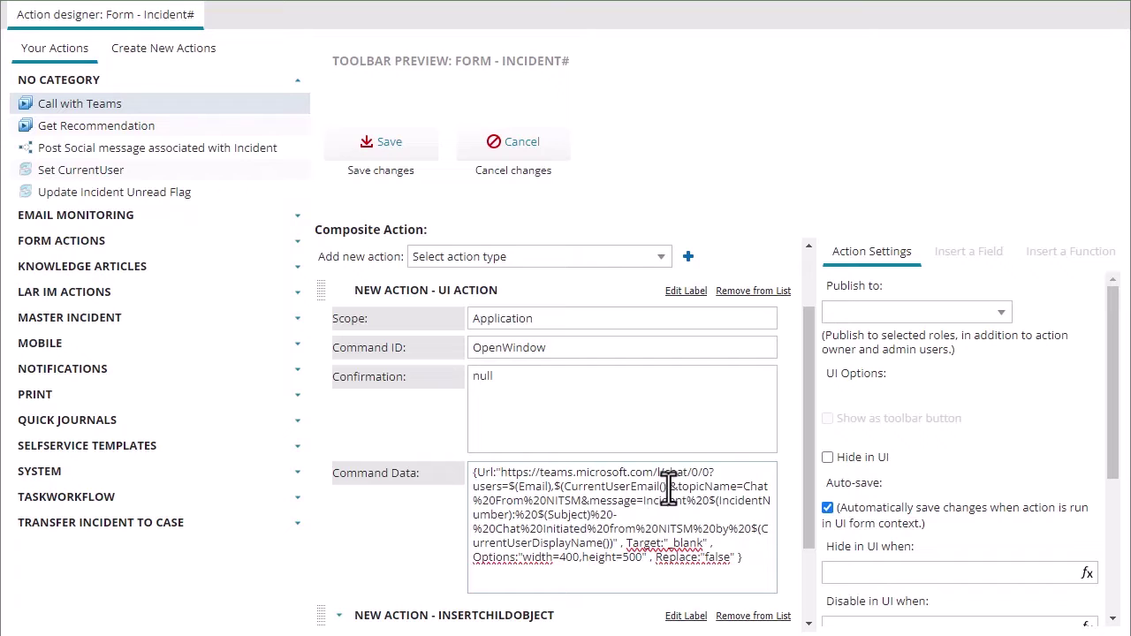
left_click_drag(669, 486, 738, 487)
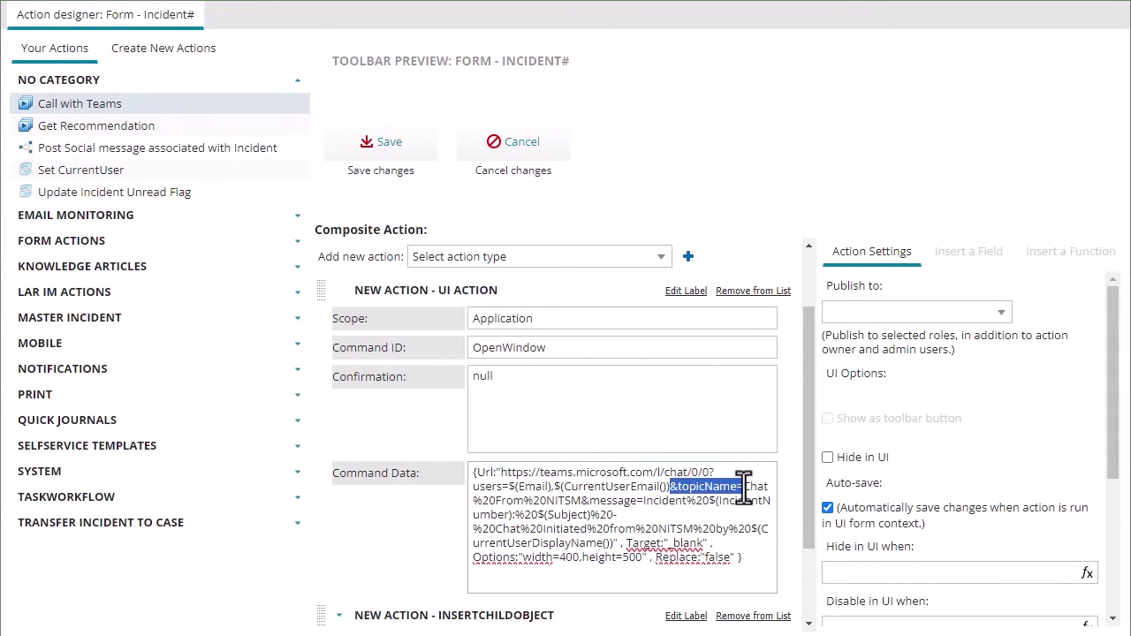
left_click(743, 487)
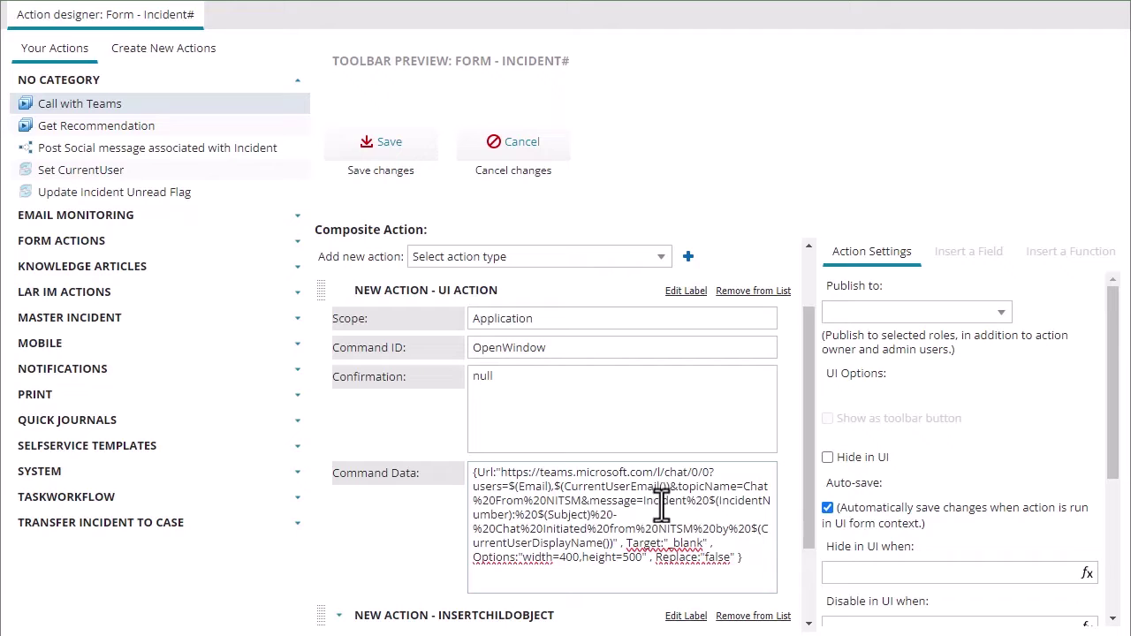
- Highlight the message parts: incident number and subject, 'Chat Initiated', current user display name, Target _blank
left_click_drag(716, 501, 716, 502)
left_click(689, 507)
left_click(717, 502)
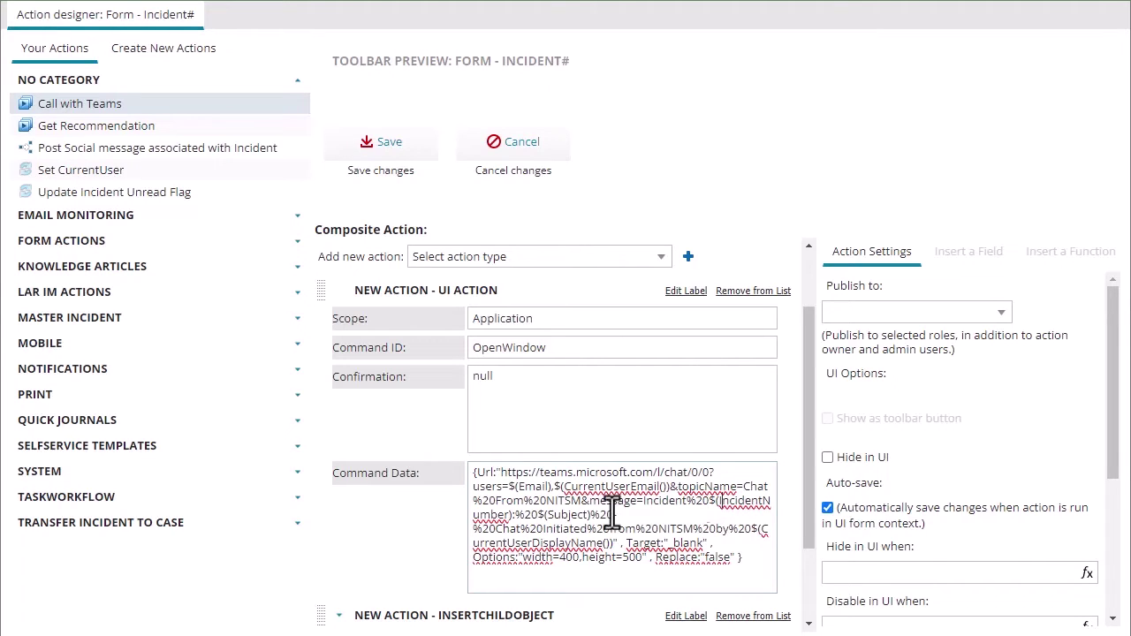
left_click_drag(543, 528, 495, 528)
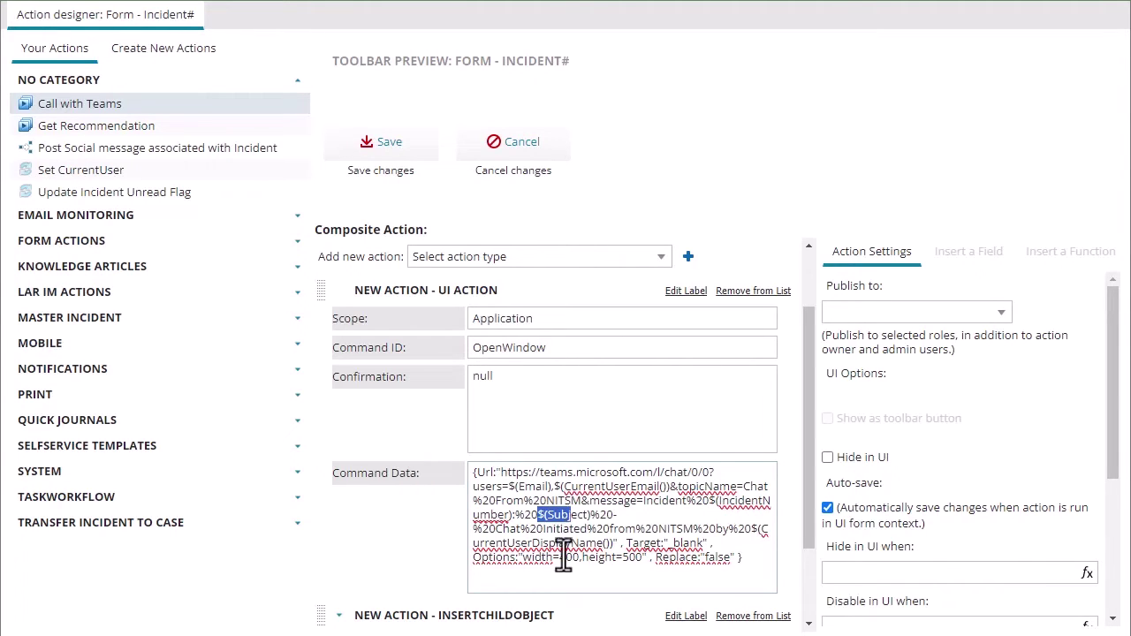
left_click(539, 543)
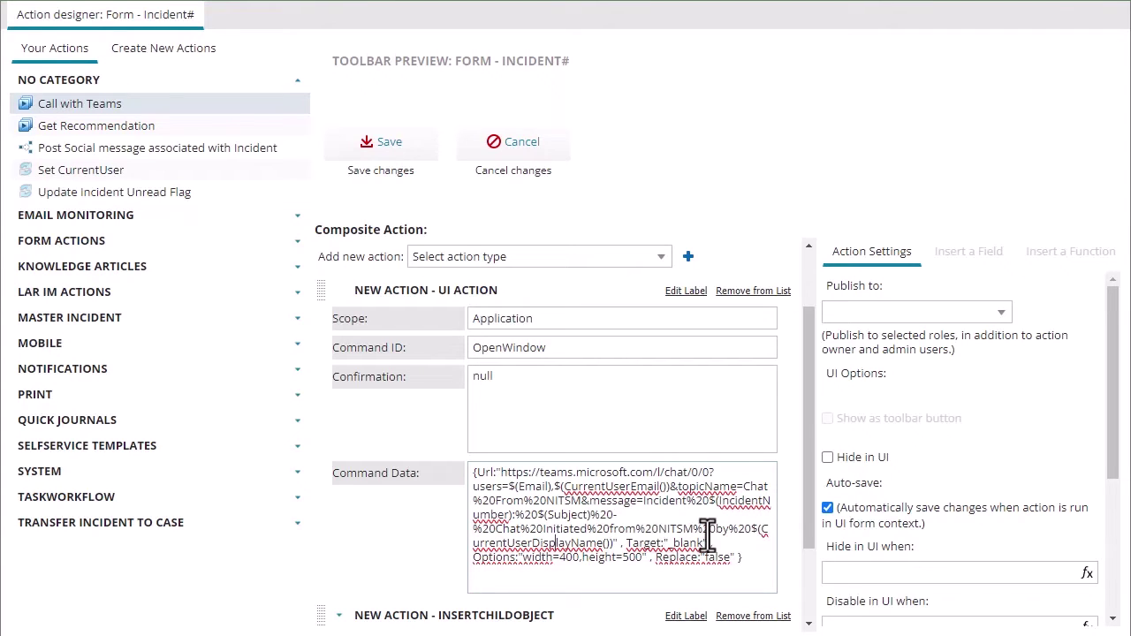
double_click(477, 542)
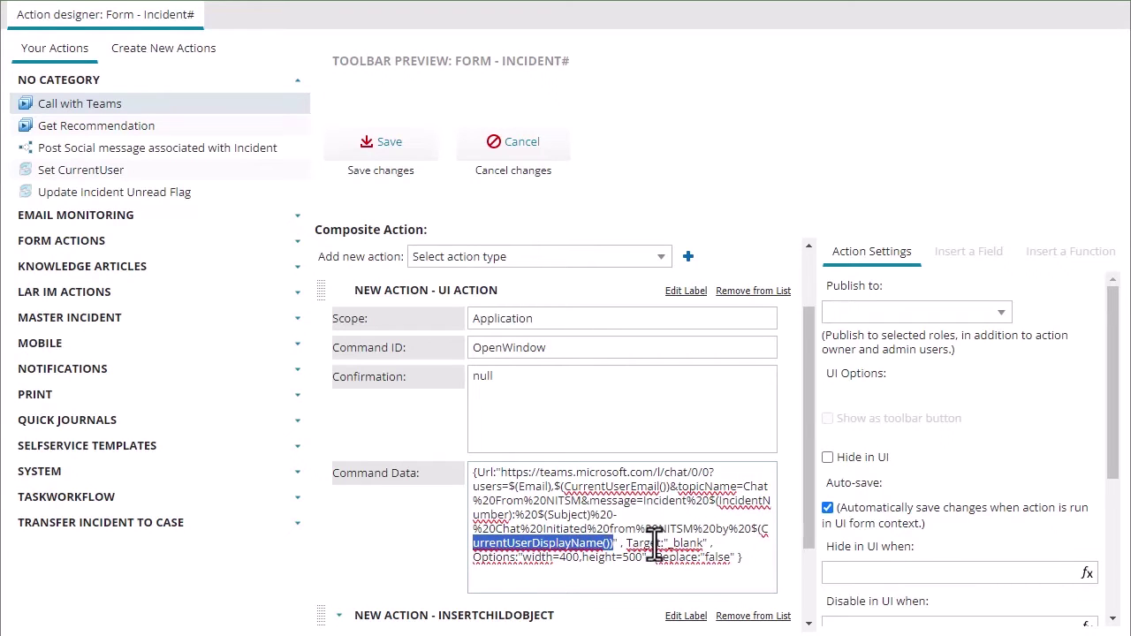
left_click_drag(626, 543, 707, 544)
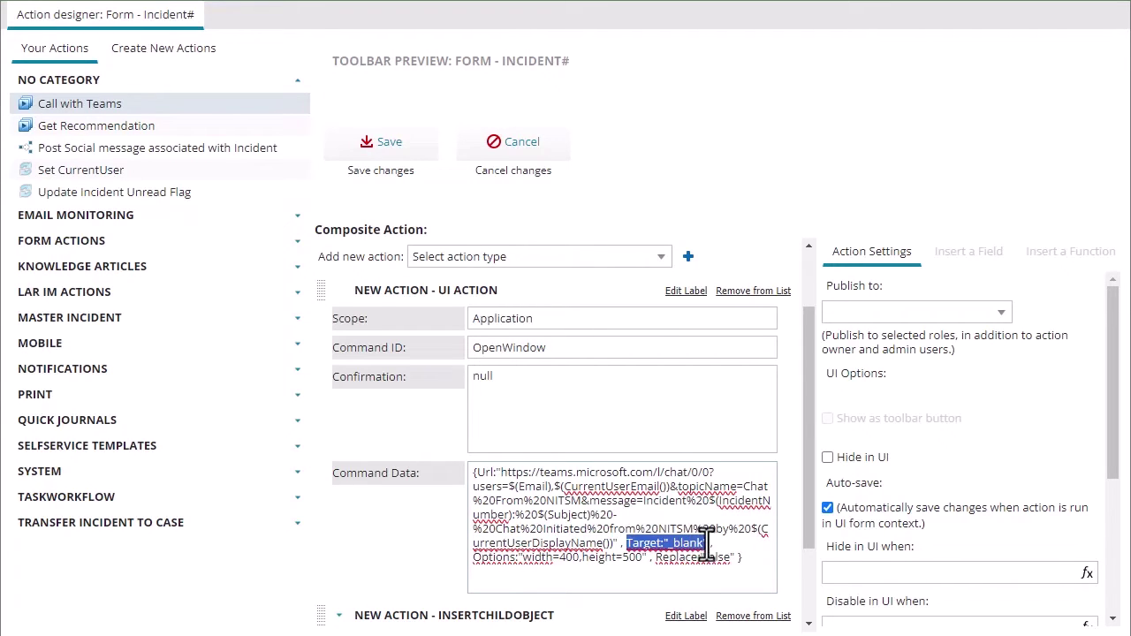
left_click(506, 563)
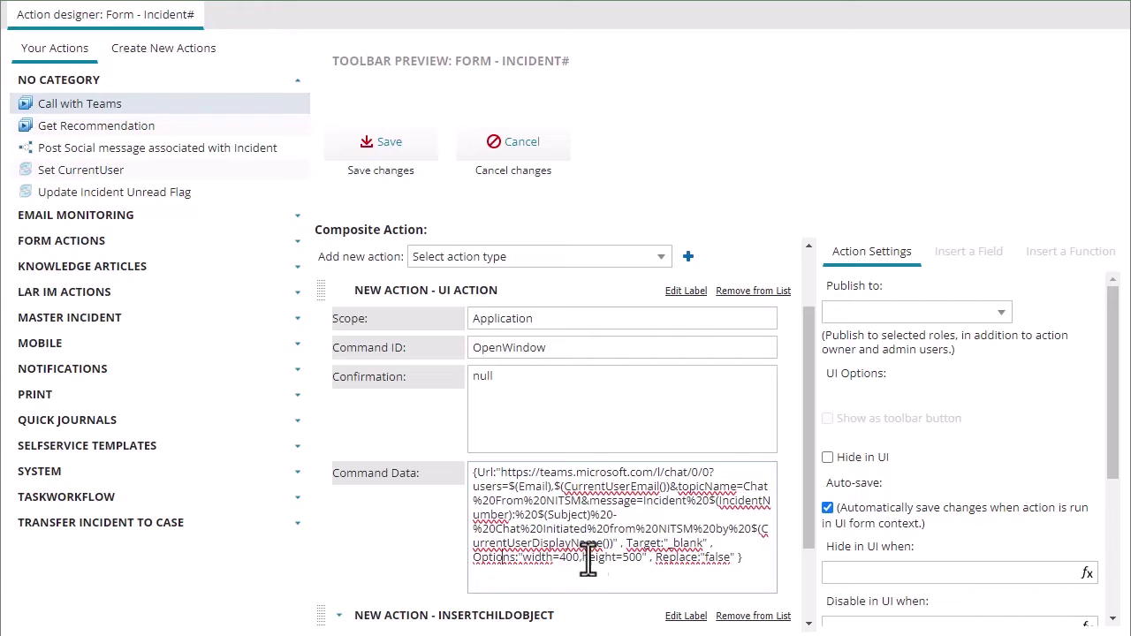
- Publish Chat with Teams to All roles and save it
scroll(690, 486, "down", 3)
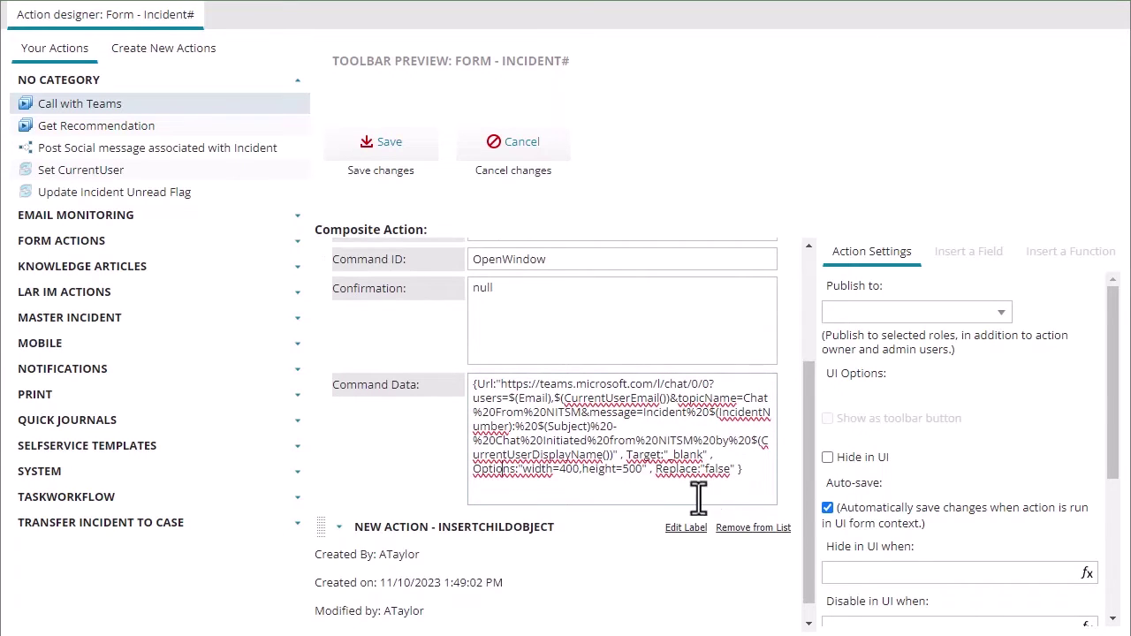
scroll(548, 535, "down", 3)
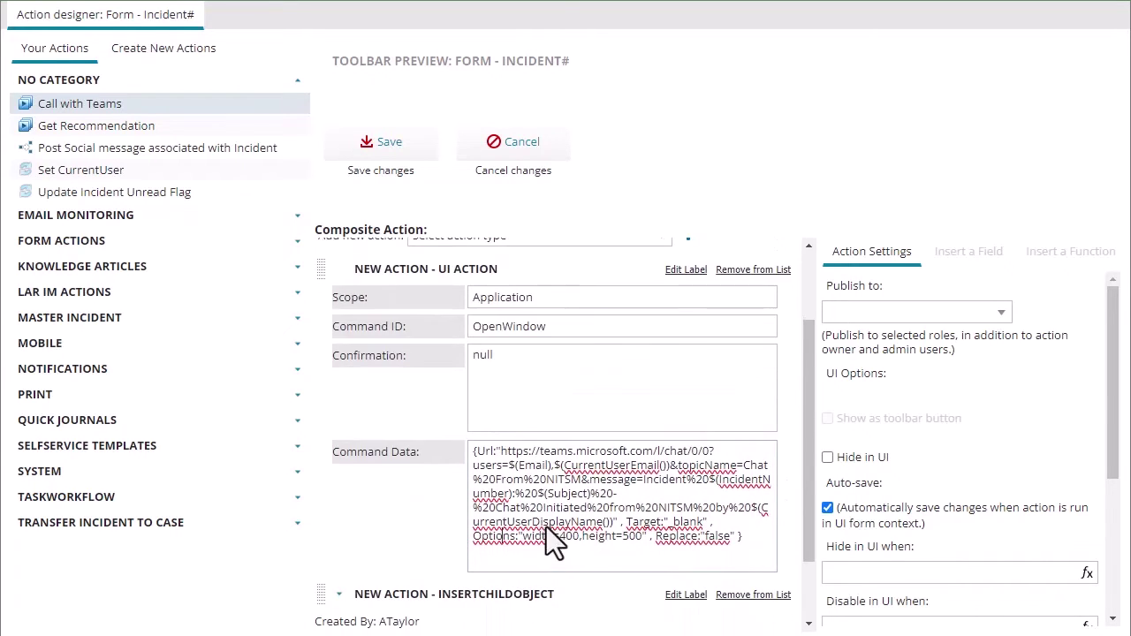
scroll(598, 558, "down", 2)
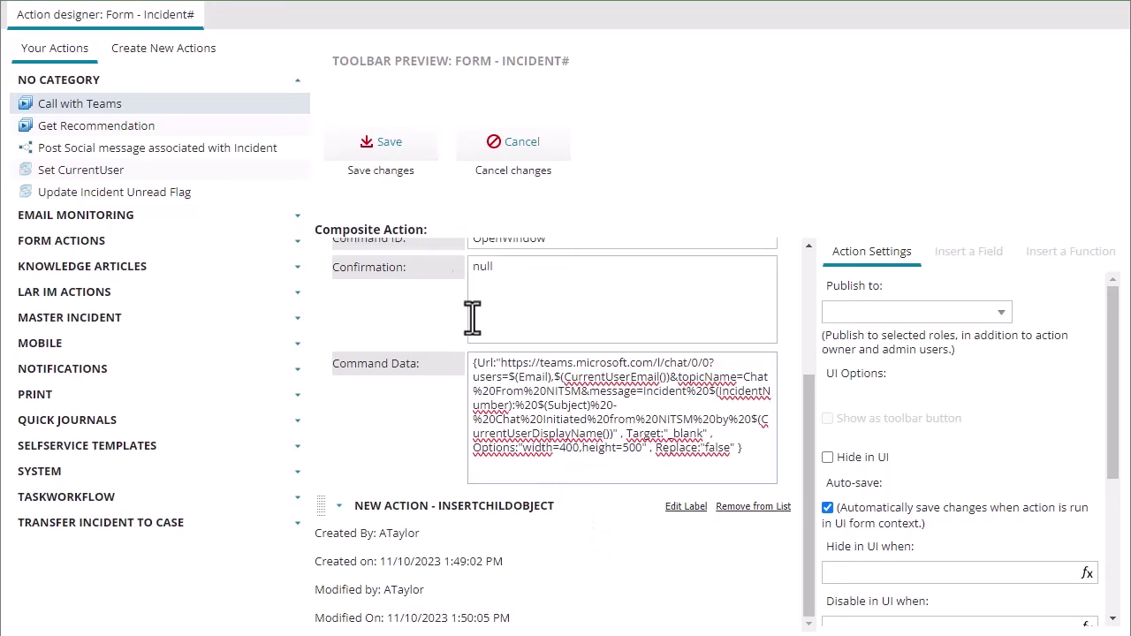
left_click(386, 146)
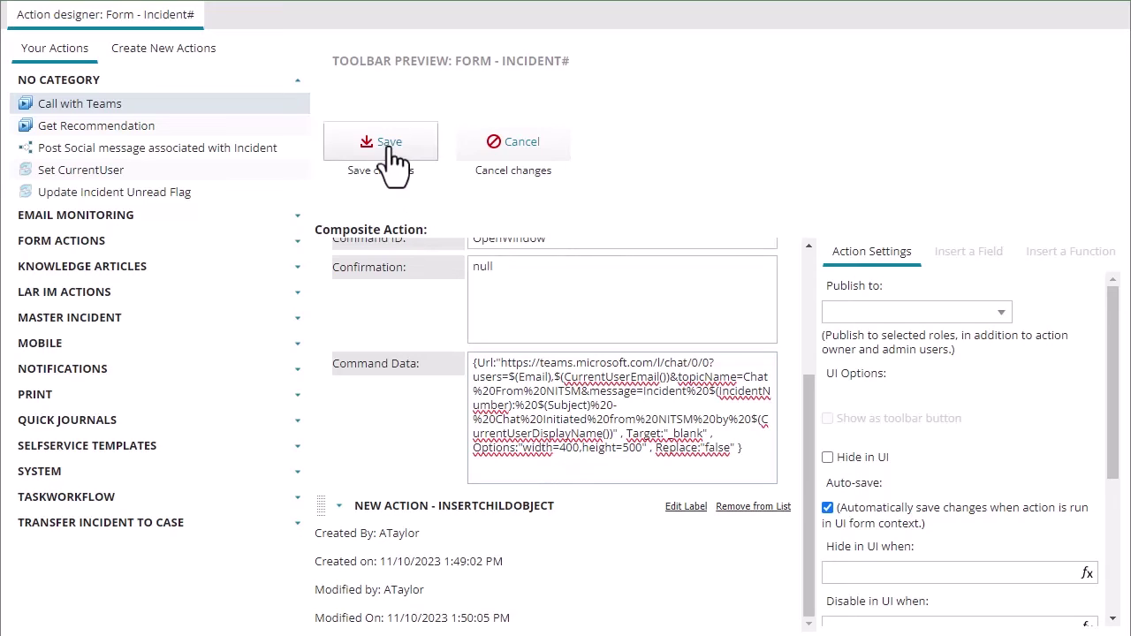
left_click(1001, 318)
left_click(853, 338)
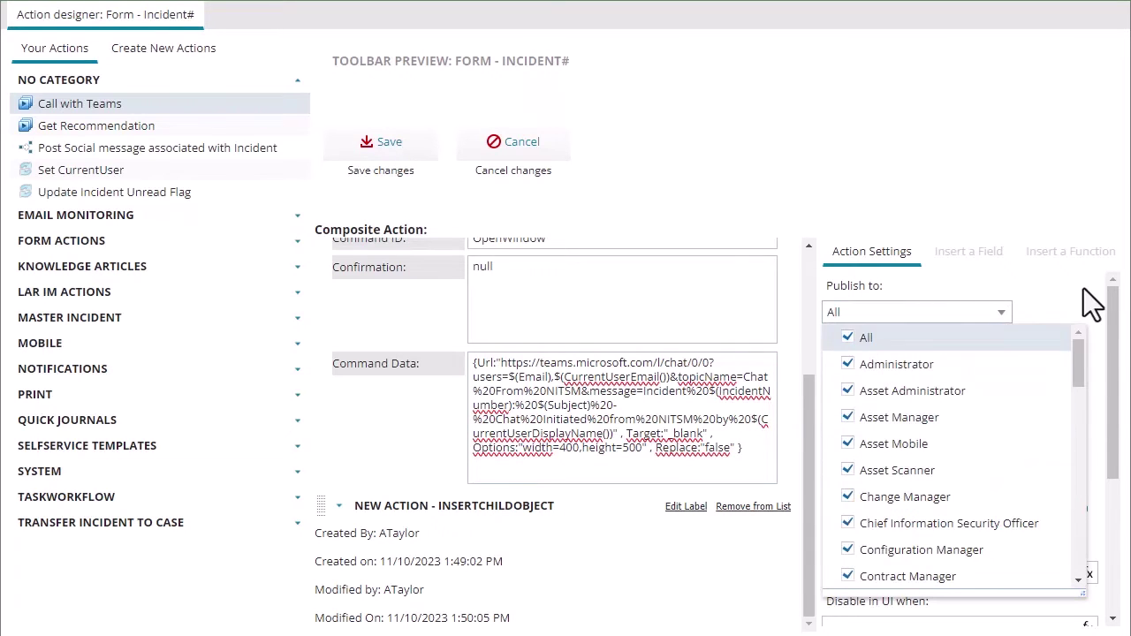
left_click(1080, 296)
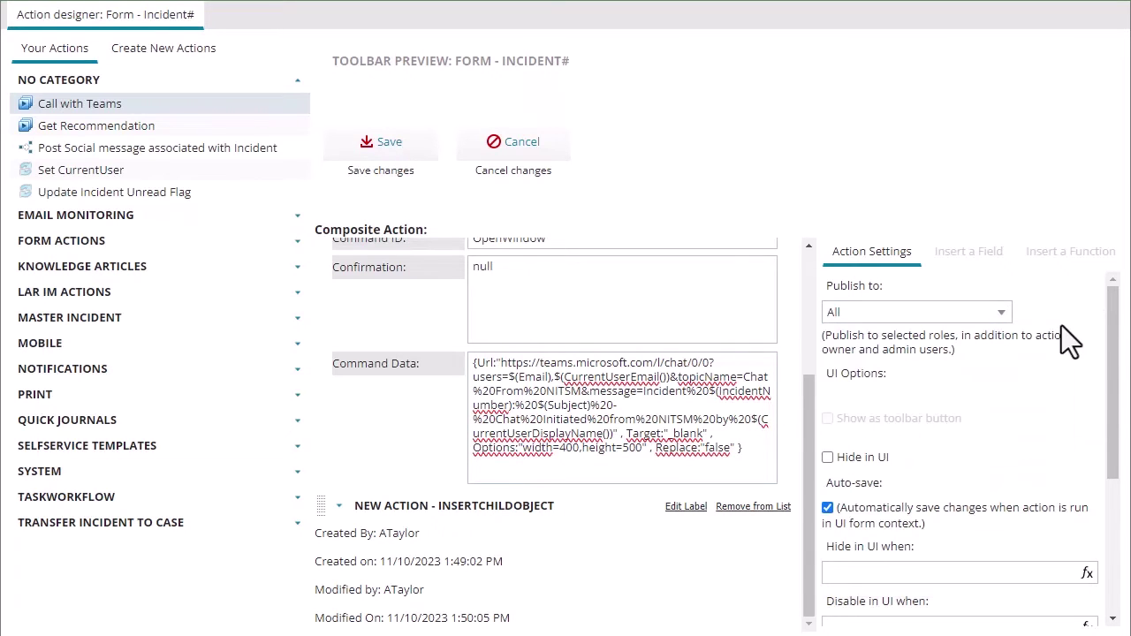
left_click(391, 150)
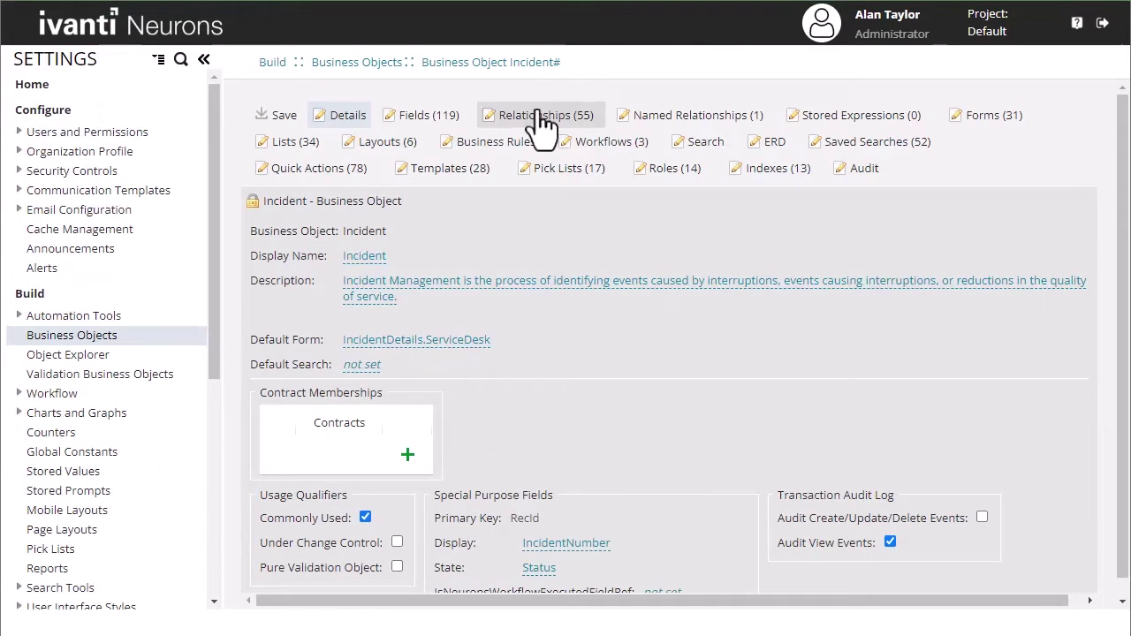
- Open the IncidentLayout.ServiceDesk layout from the Incident layouts and open its formView editor
left_click(387, 144)
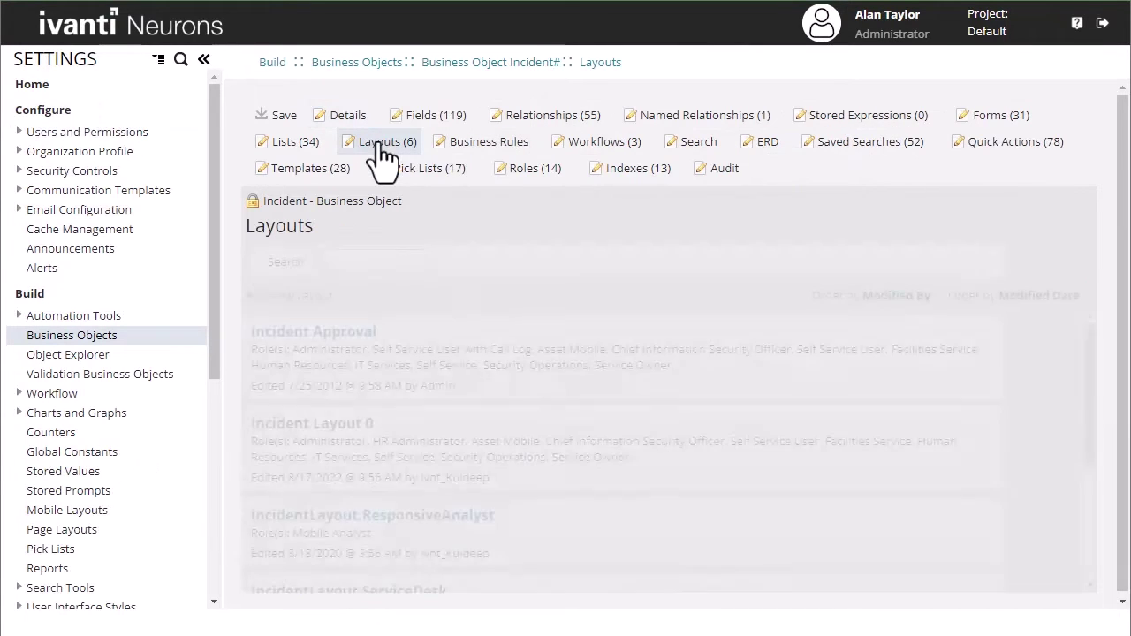
scroll(372, 468, "down", 1)
left_click(385, 505)
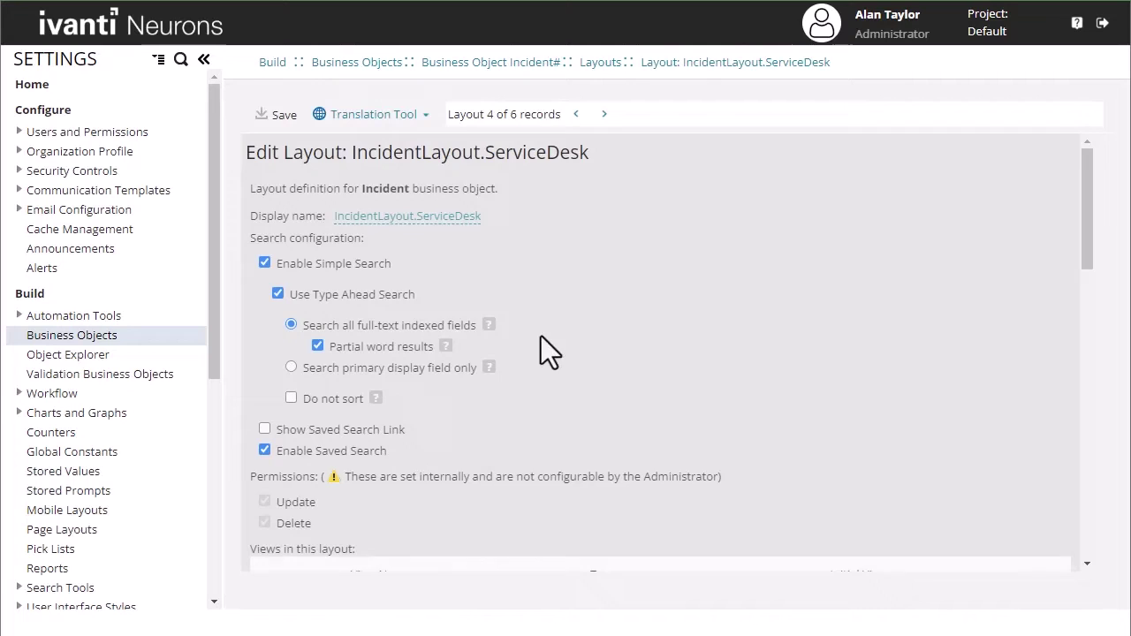
scroll(328, 518, "down", 4)
left_click(379, 381)
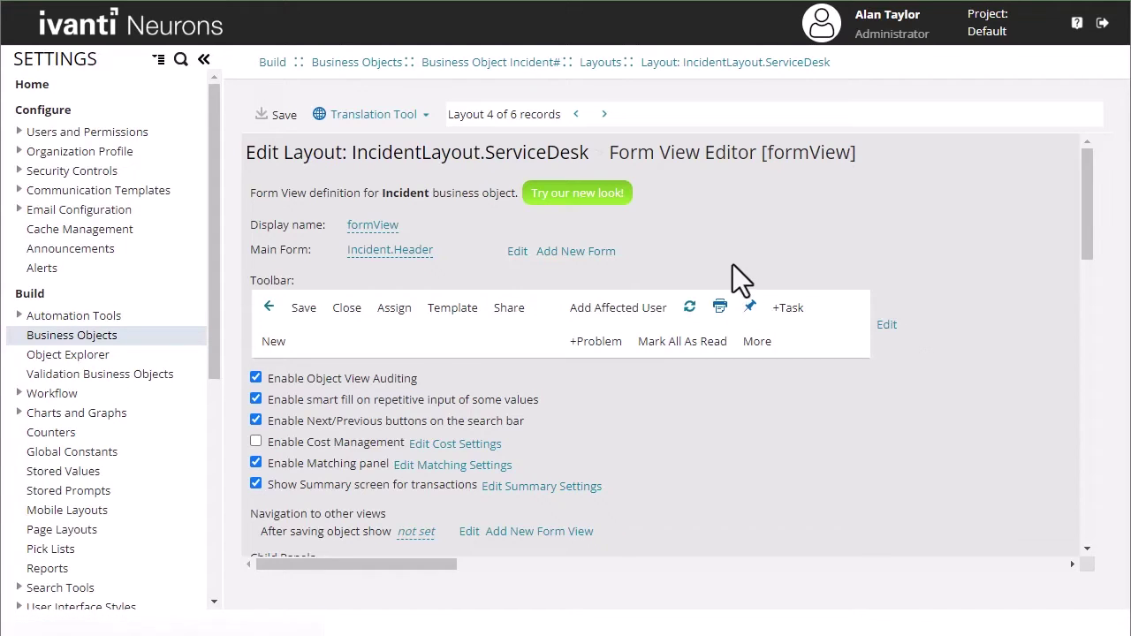
- Add Call with Teams and Chat with Teams buttons to the ServiceDesk form toolbar and save the layout
left_click(886, 327)
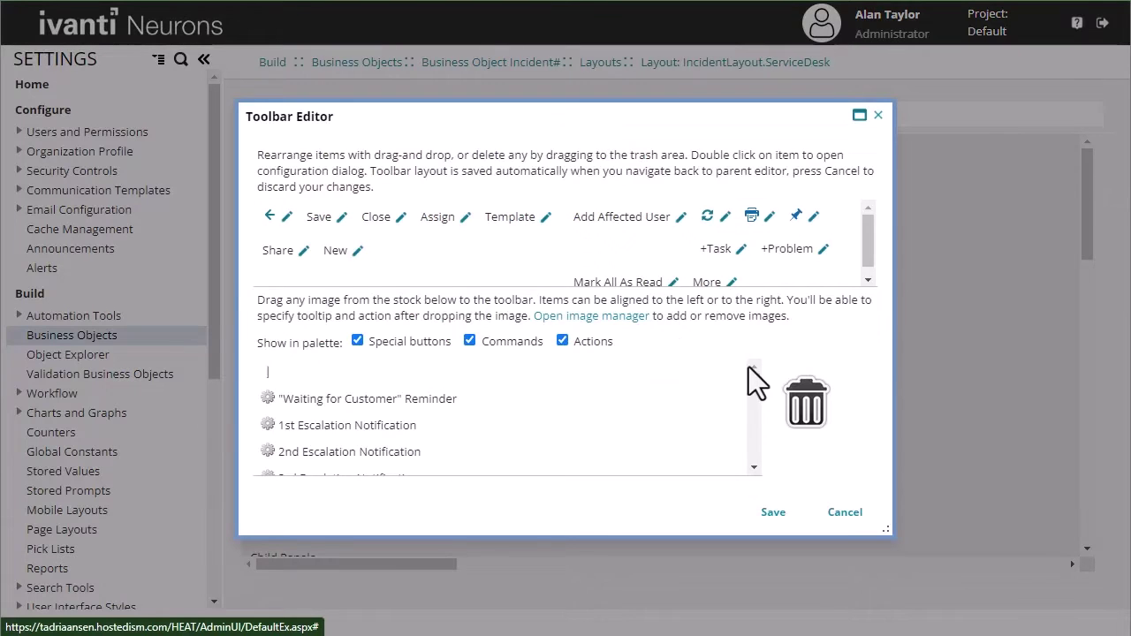
scroll(756, 467, "down", 5)
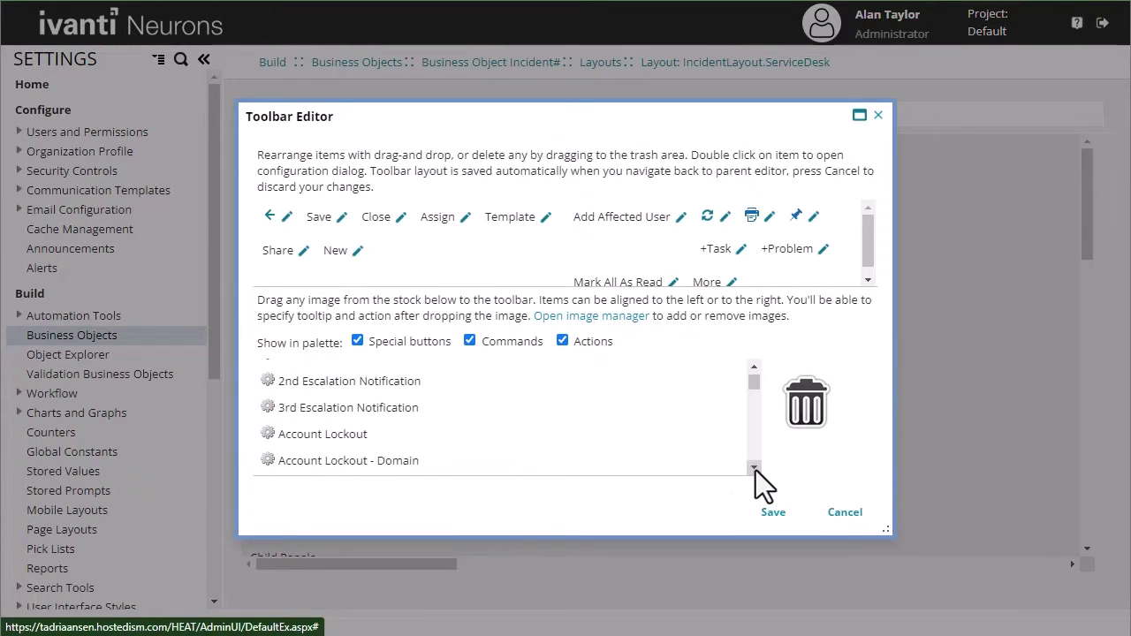
scroll(756, 457, "down", 5)
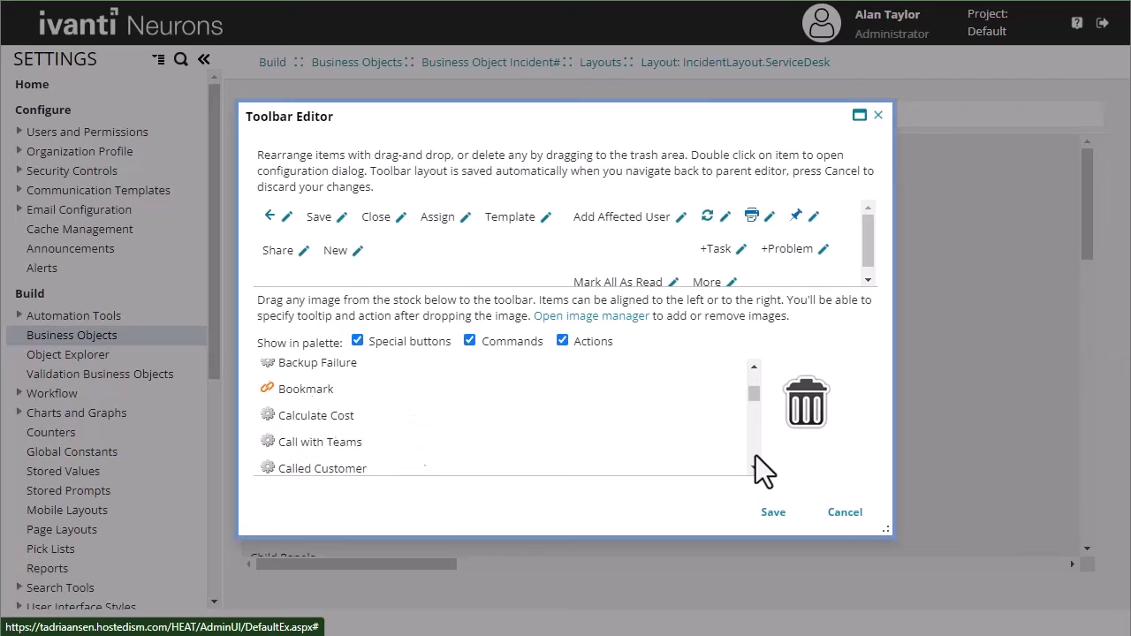
left_click_drag(319, 407, 385, 267)
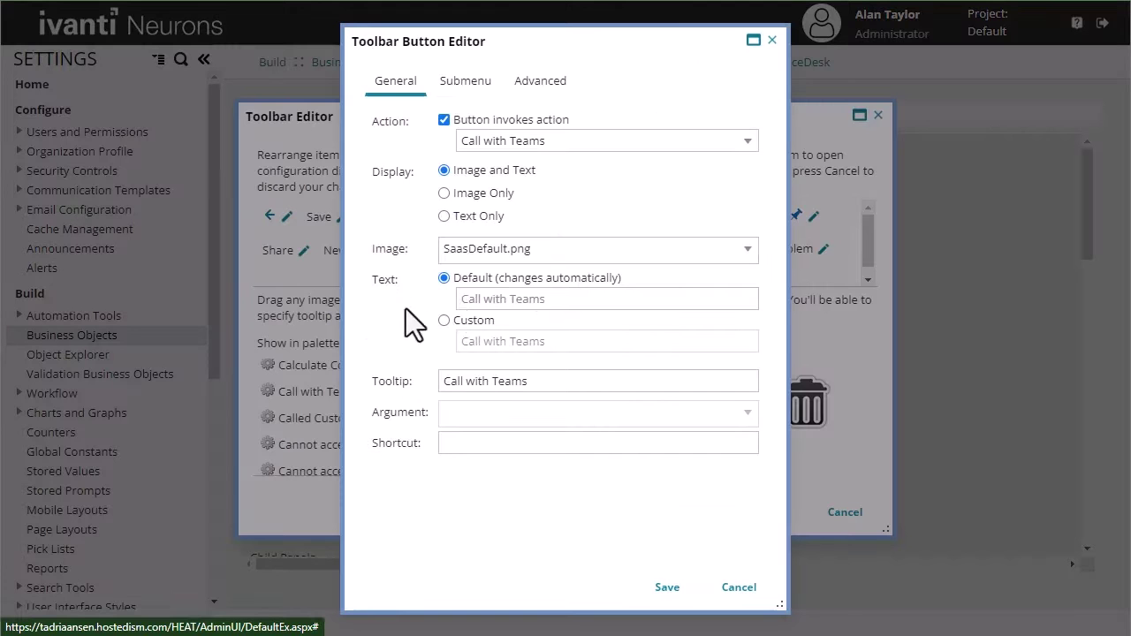
left_click(665, 588)
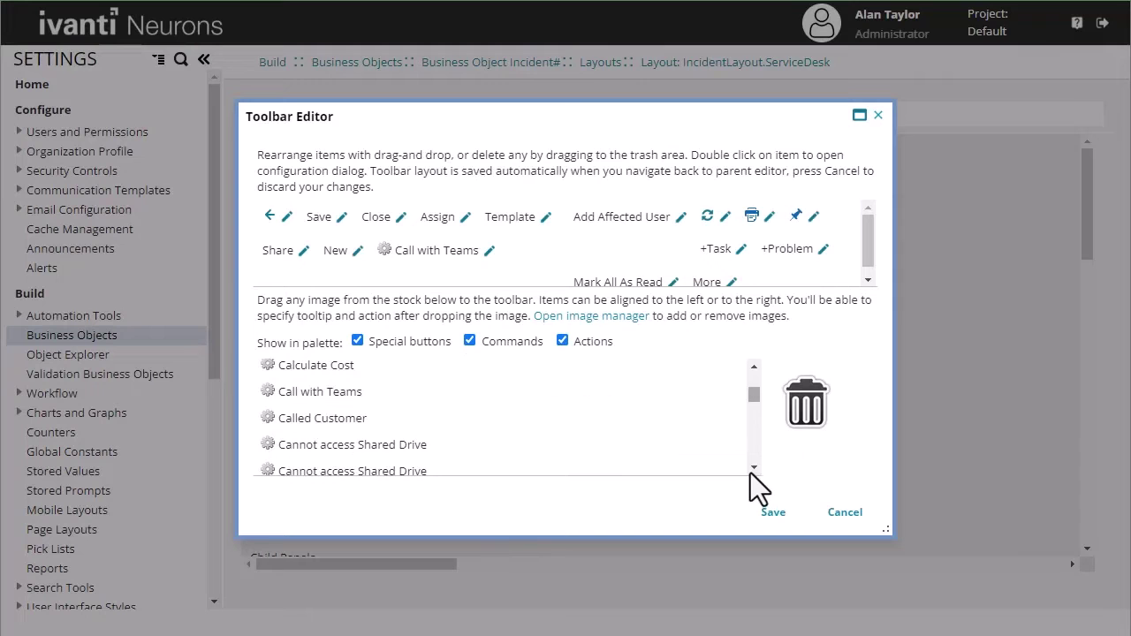
scroll(751, 473, "down", 2)
left_click_drag(374, 425, 515, 257)
left_click(668, 588)
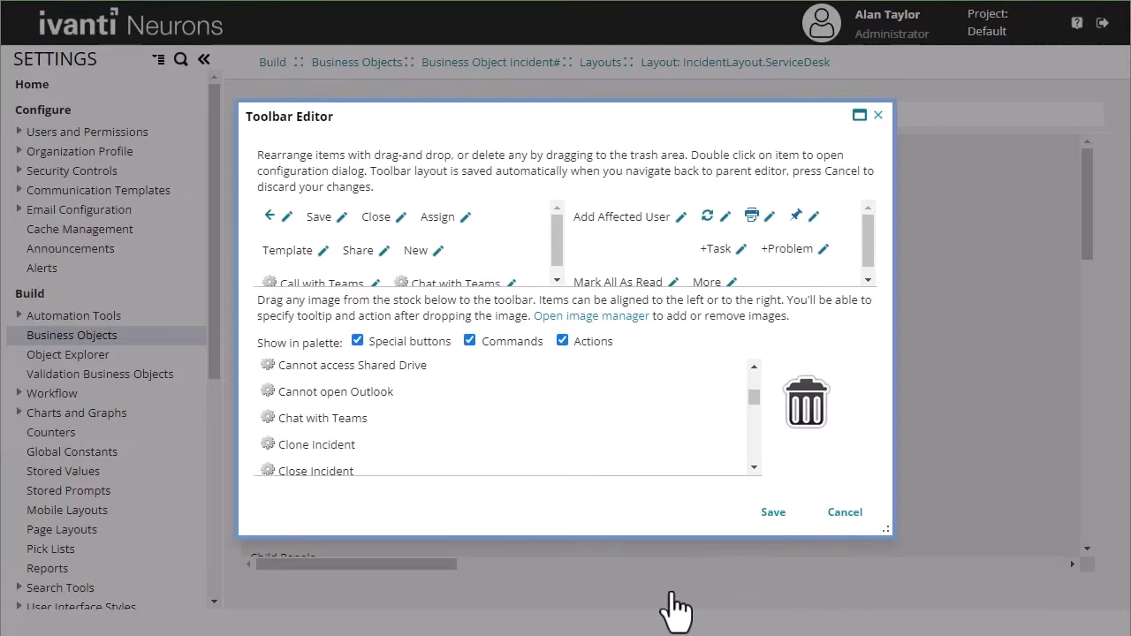
left_click(774, 510)
left_click(281, 116)
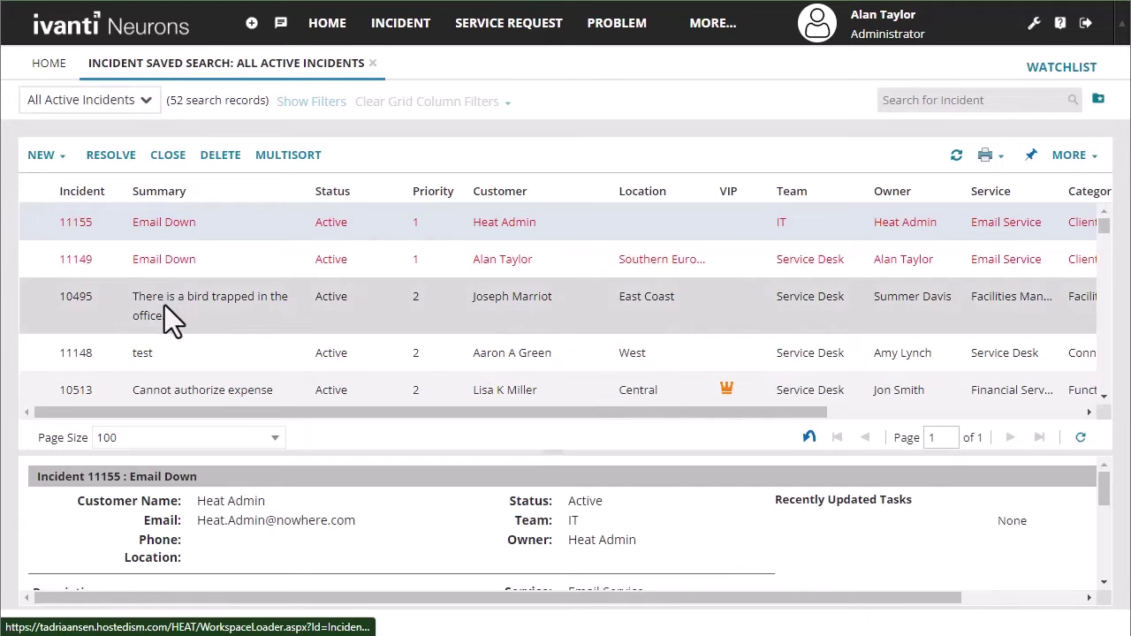
- Open incident 10495 and check its customer's e-mail and the new Teams toolbar buttons
double_click(165, 305)
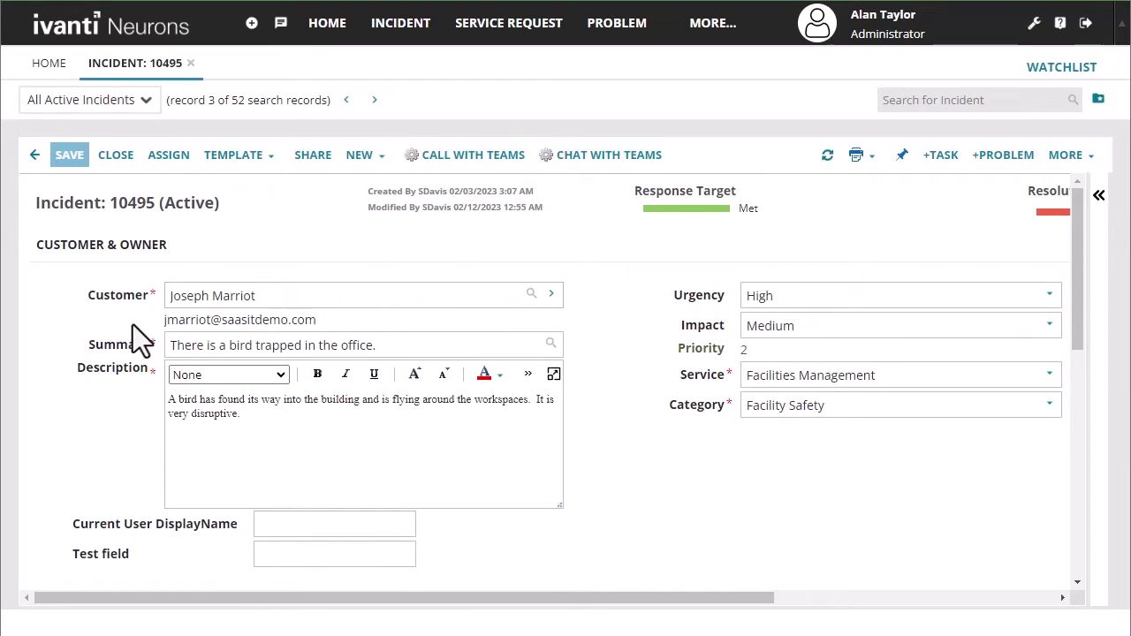
mouse_move(163, 322)
left_mouse_down()
mouse_move(340, 327)
mouse_move(232, 321)
mouse_move(164, 336)
left_mouse_up()
left_click(194, 327)
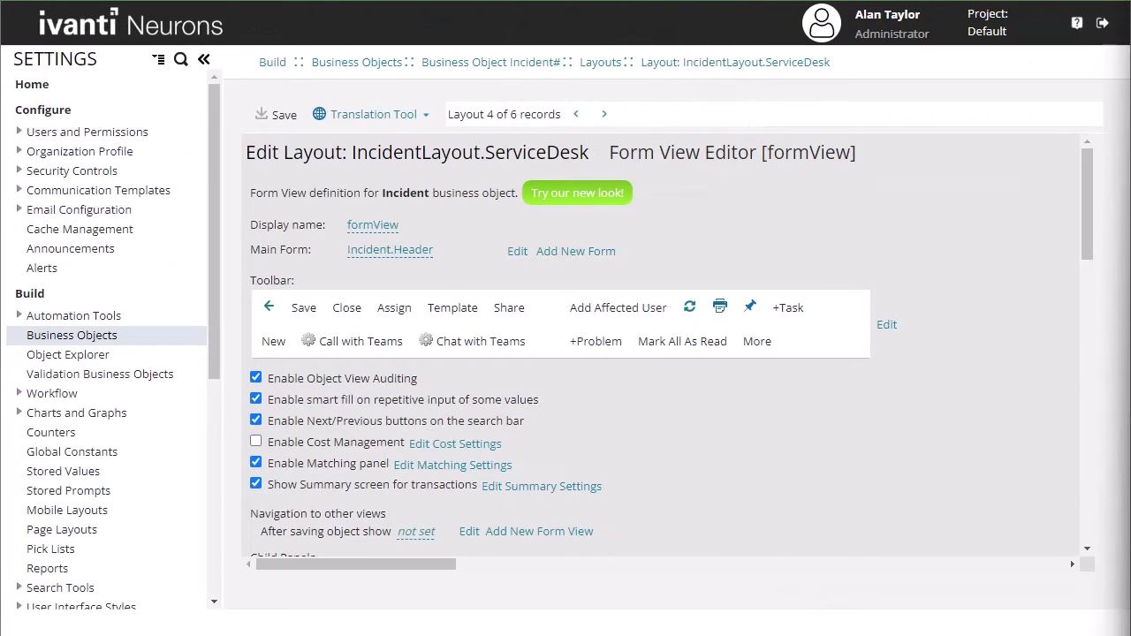
- Open the Employee business object's Fields and start a new Text field
left_click(358, 63)
left_click(530, 206)
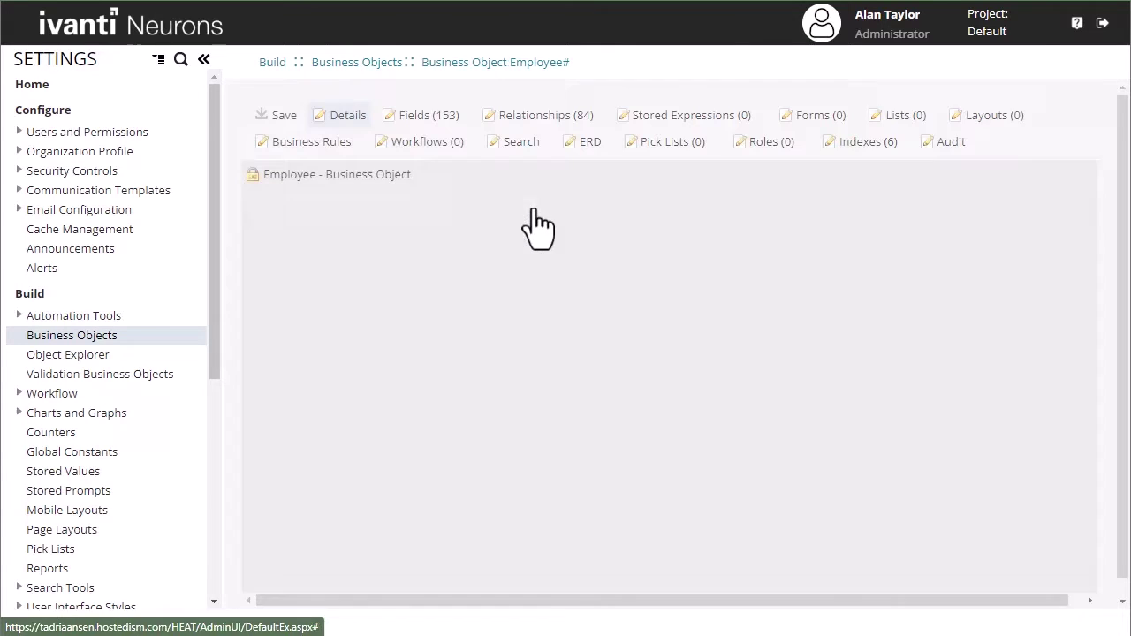
left_click(431, 119)
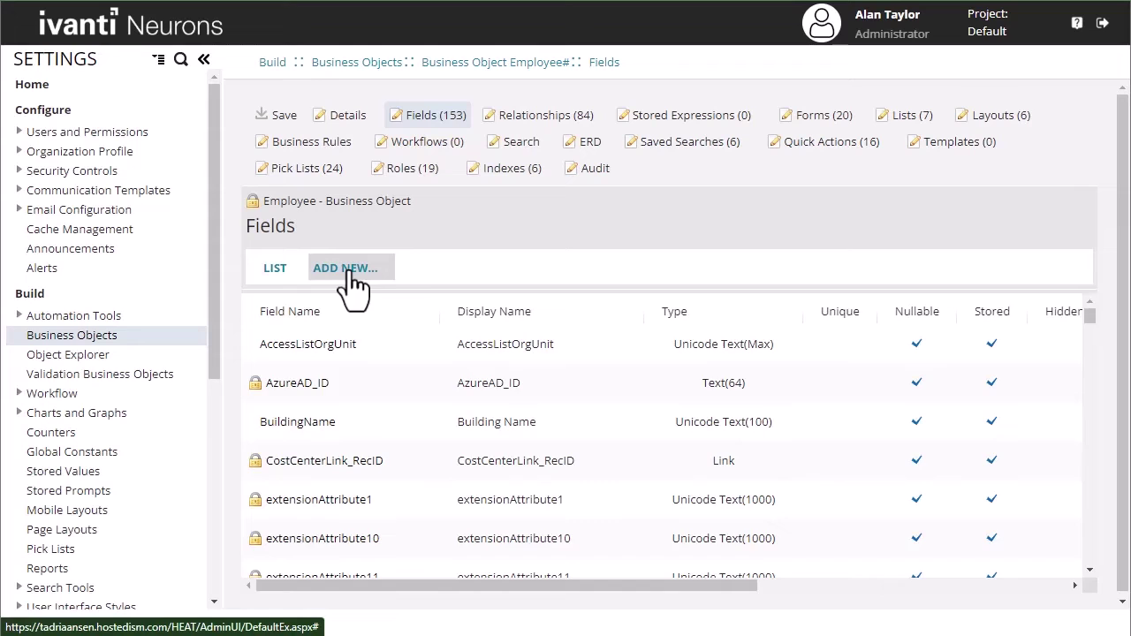
left_click(351, 274)
scroll(326, 451, "down", 4)
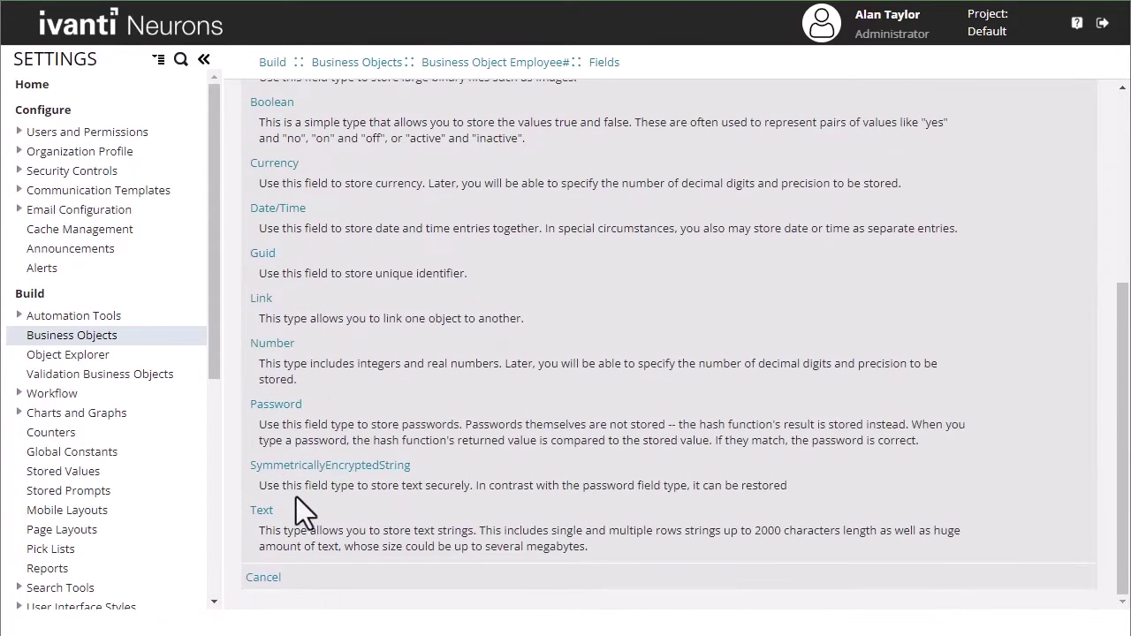
left_click(263, 511)
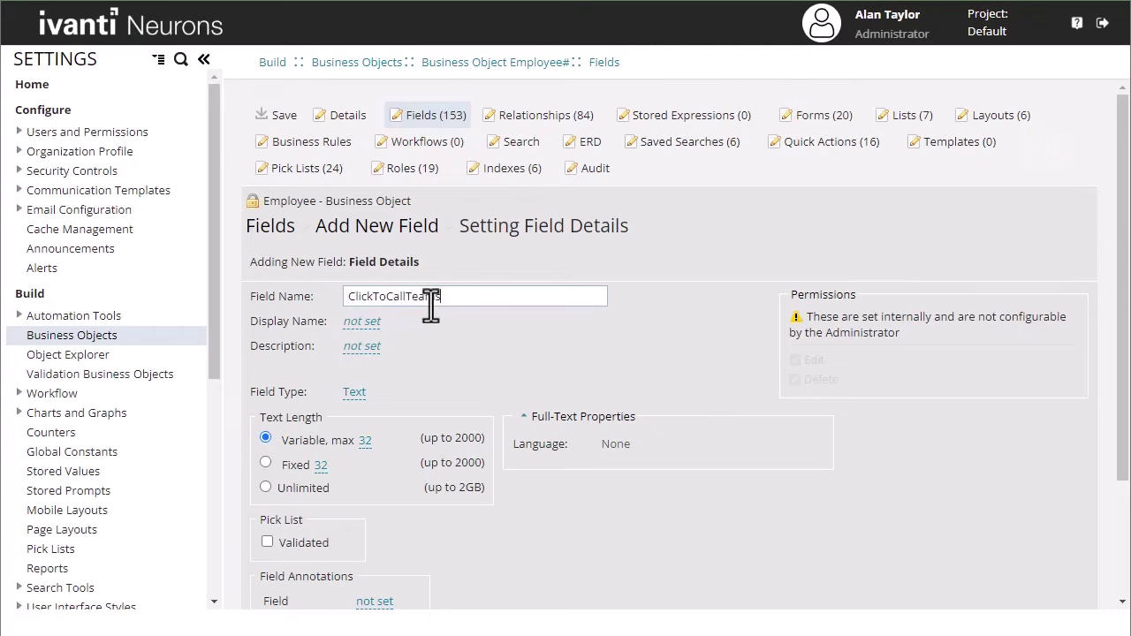
- Name it ClickToCallTeams with display name 'Click to call via Teams', type HTML, and save
key("Tab")
type("Click to cal")
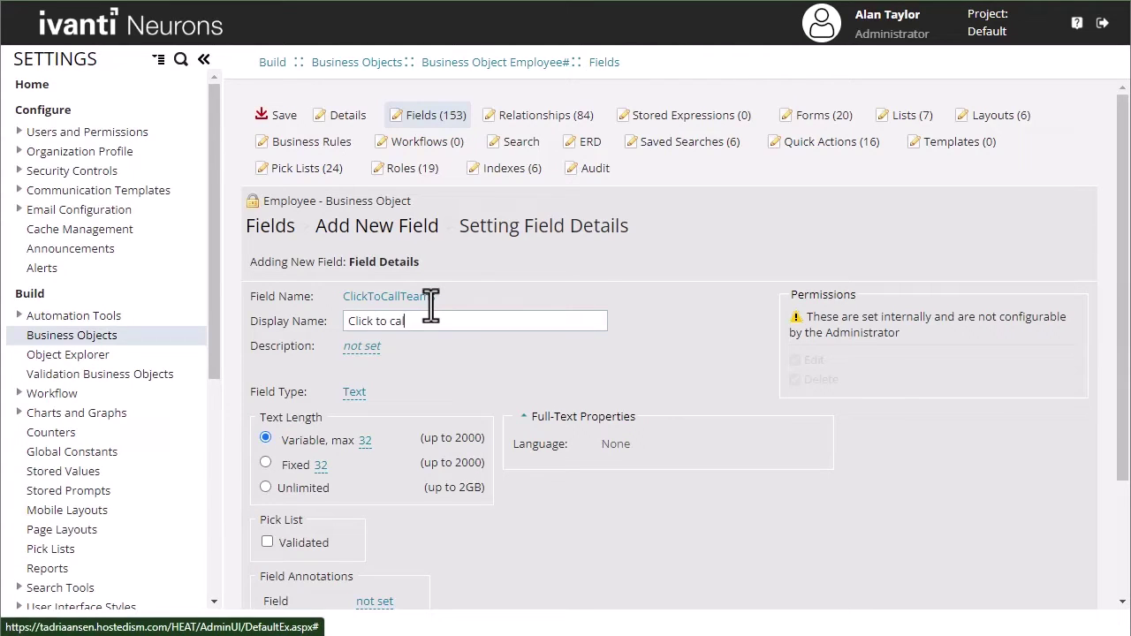
type("l wit")
left_click(424, 370)
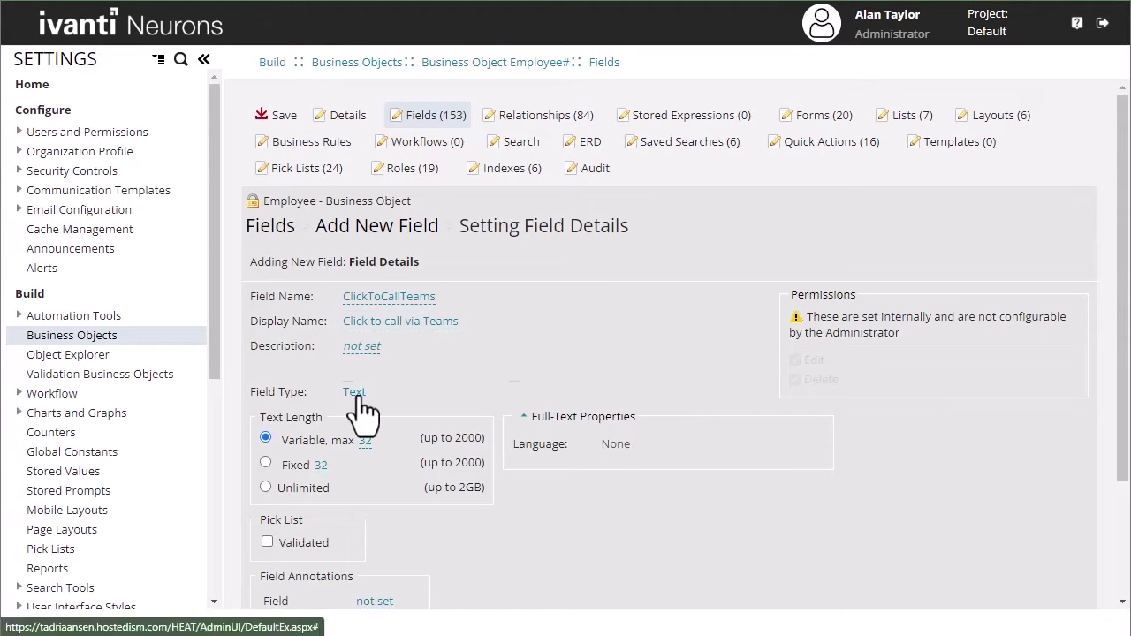
left_click(354, 392)
left_click(378, 472)
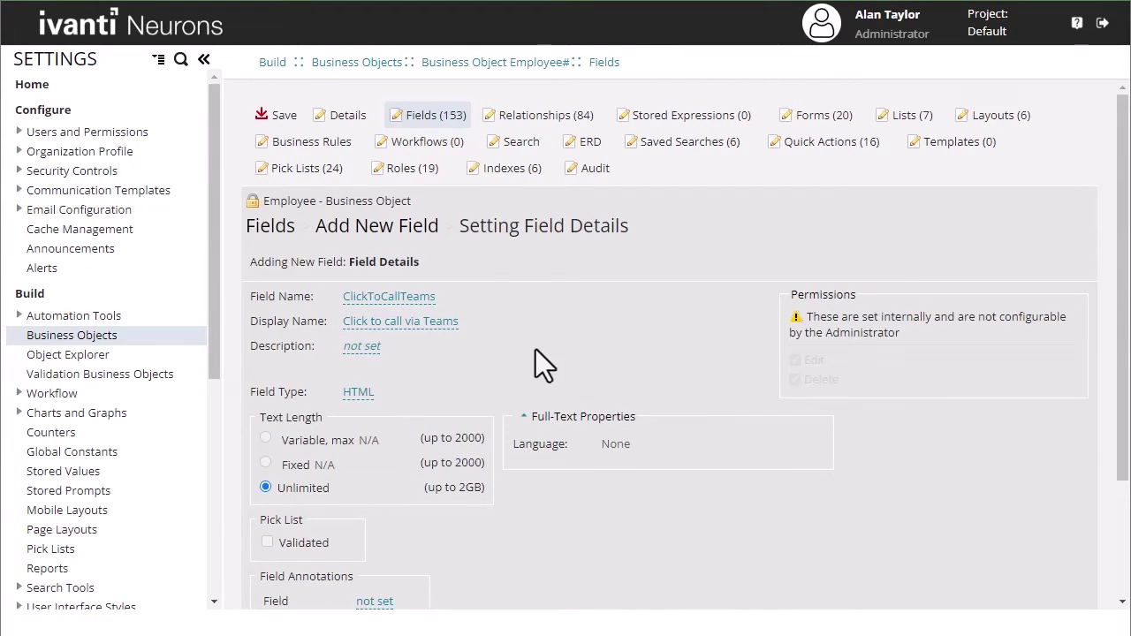
left_click(281, 116)
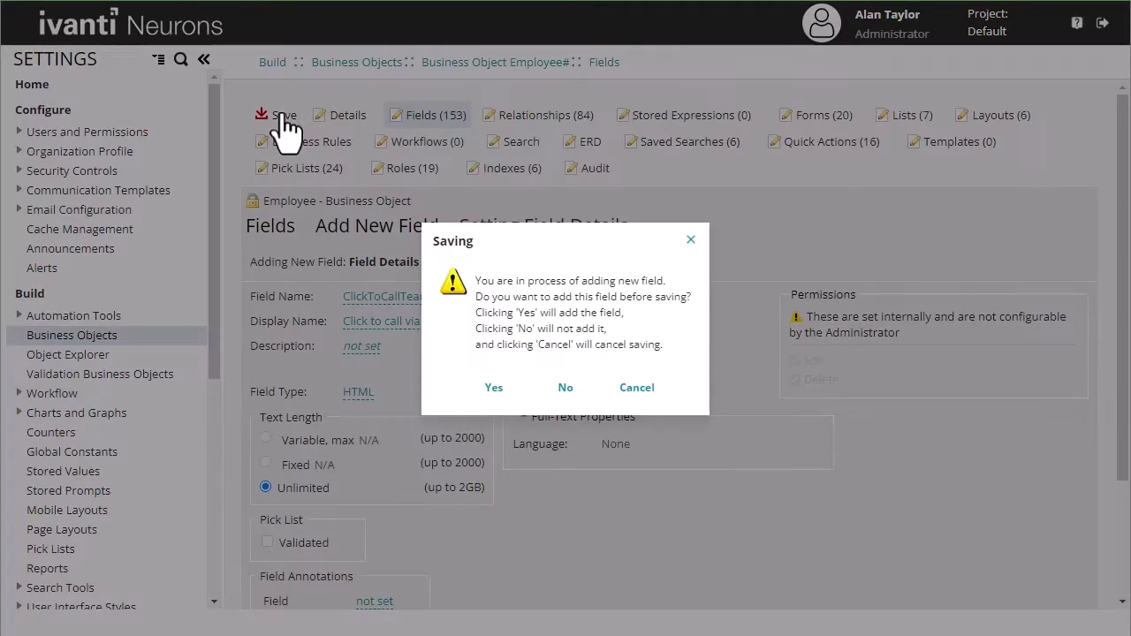
left_click(494, 387)
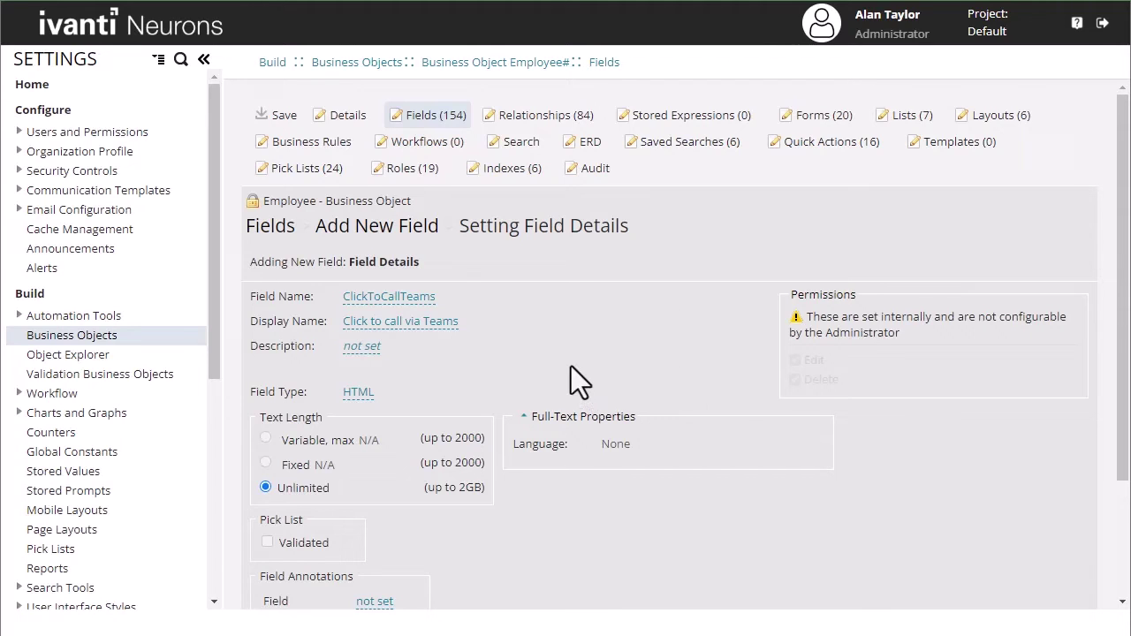
- Start a new Text field on Employee named ClickToChatTeams, displayed as 'Click to chat via Teams'
left_click(279, 232)
left_click(327, 267)
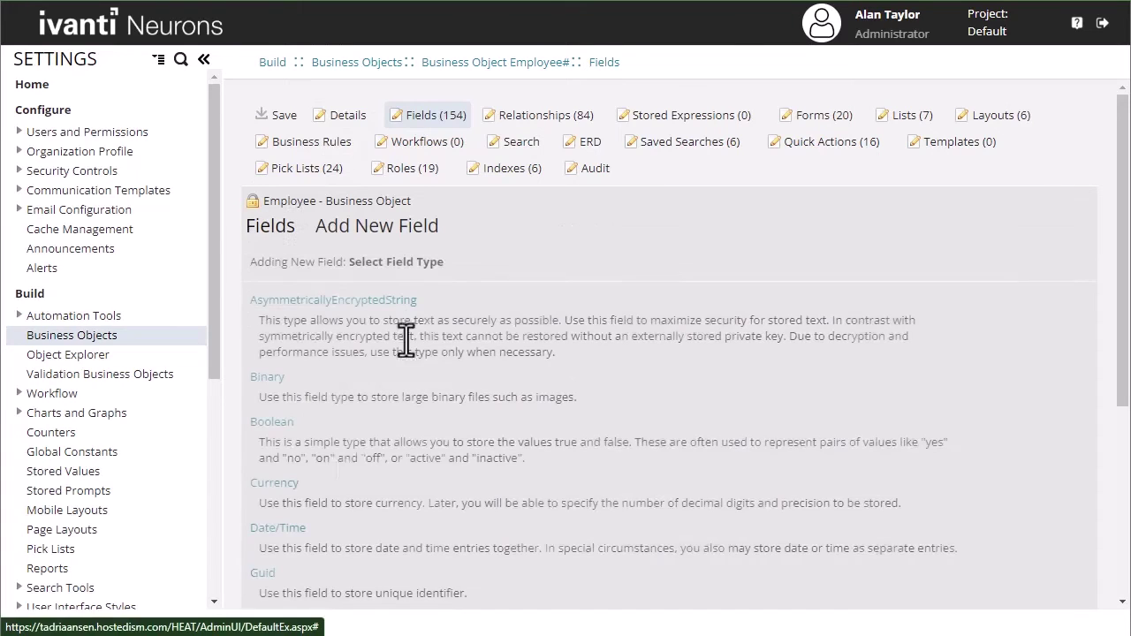
scroll(406, 335, "down", 5)
left_click(264, 511)
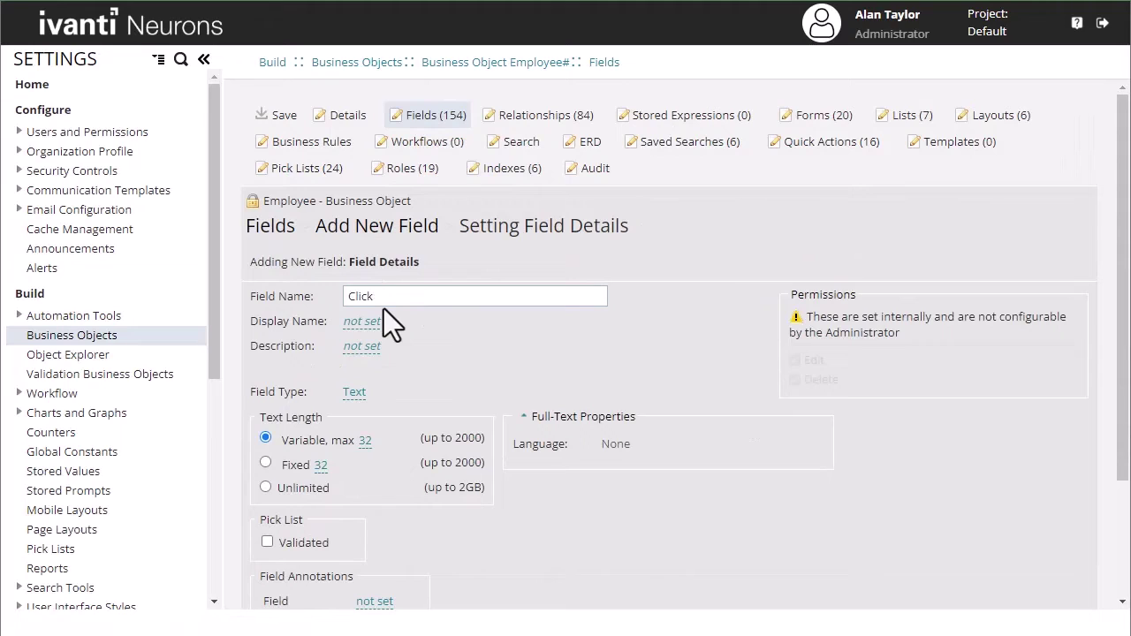
type("ClickToChatTeams")
key("Tab")
type("Cli")
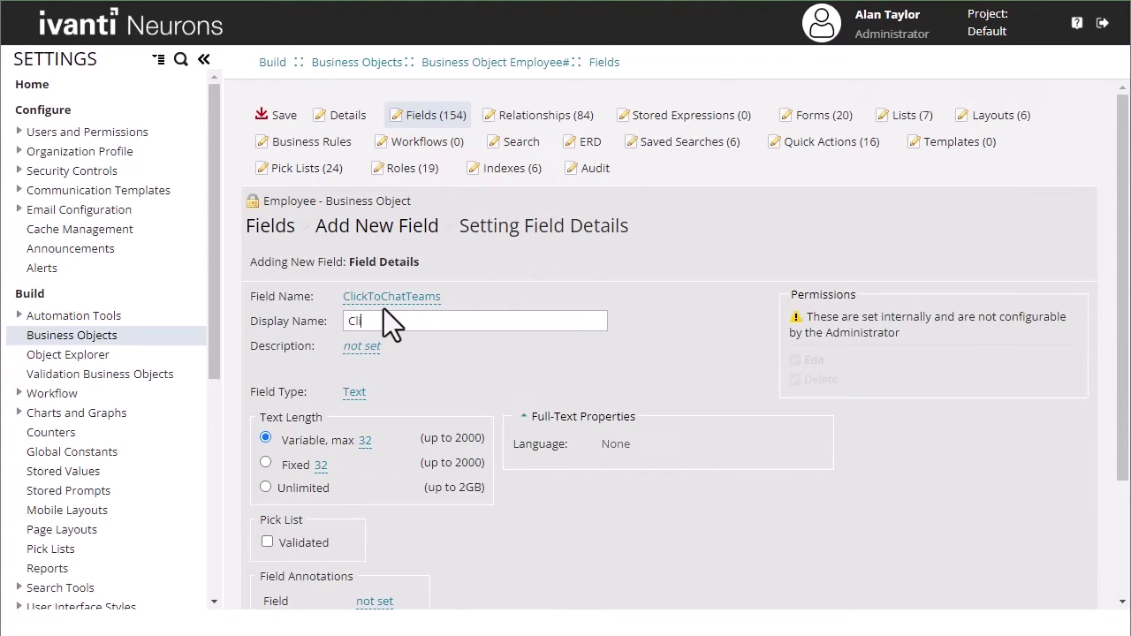
type("ck to chat via Teams")
left_click(353, 391)
- Set ClickToChatTeams to field type HTML, add it, and save the Employee object
left_click(397, 394)
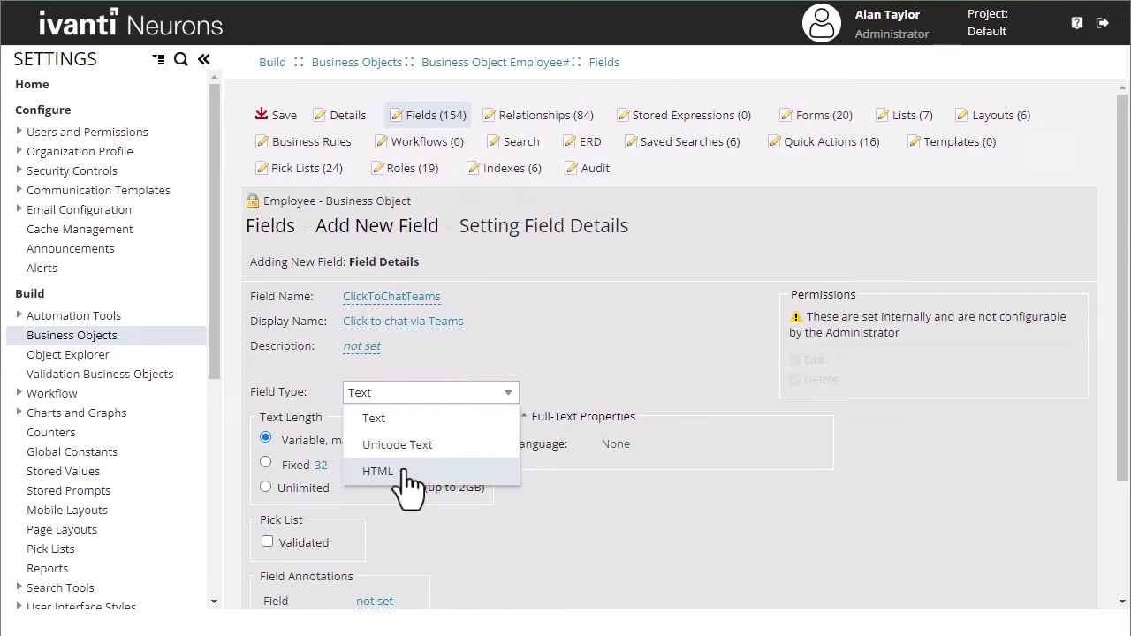
left_click(398, 470)
scroll(493, 460, "down", 3)
left_click(267, 583)
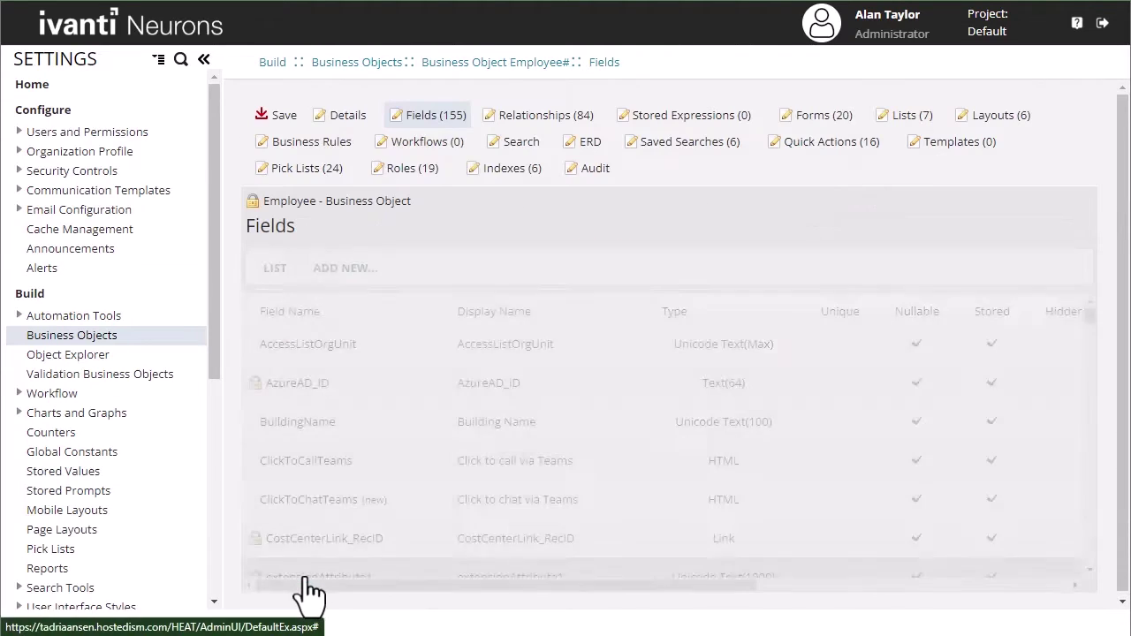
left_click(281, 120)
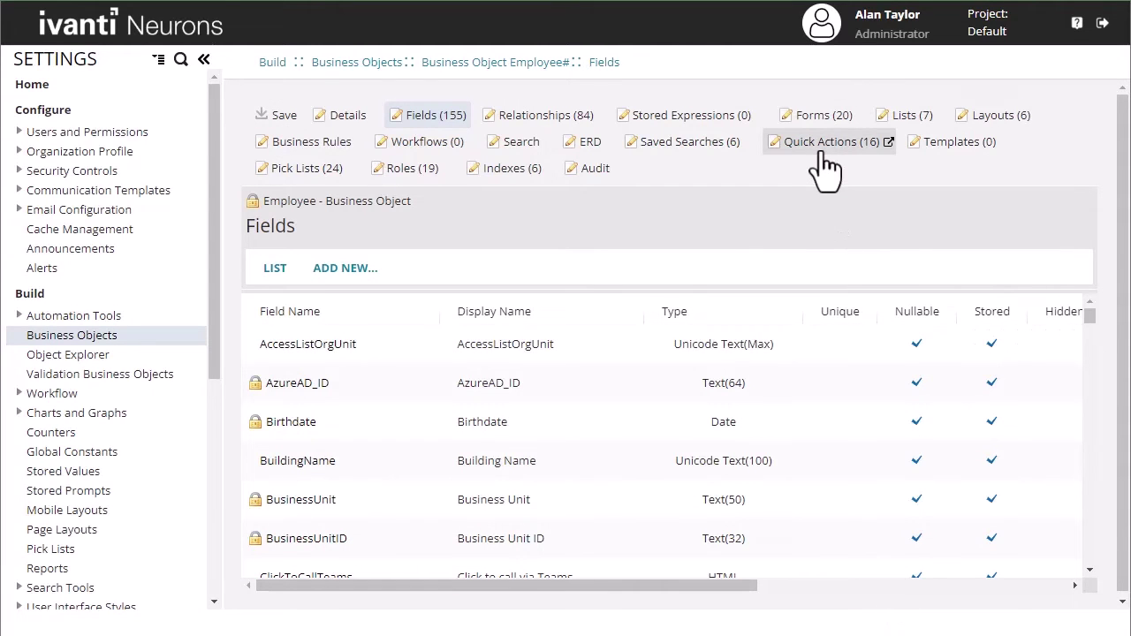
- Open the Employee Business Rules and expand the Editing and Calculation Rules section
left_click(822, 164)
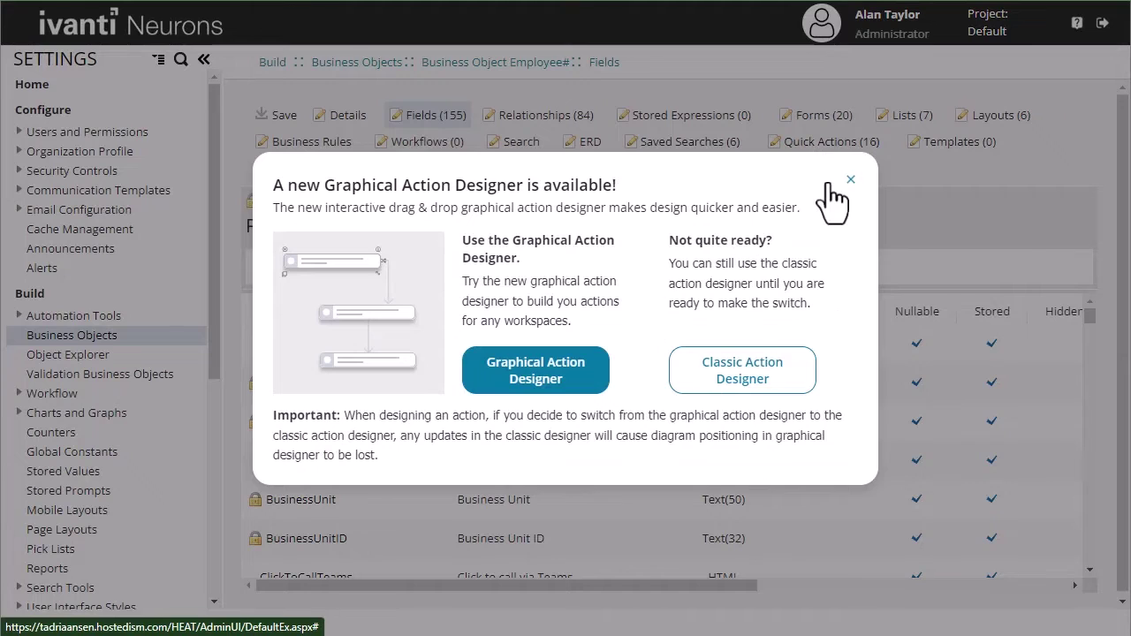
left_click(849, 180)
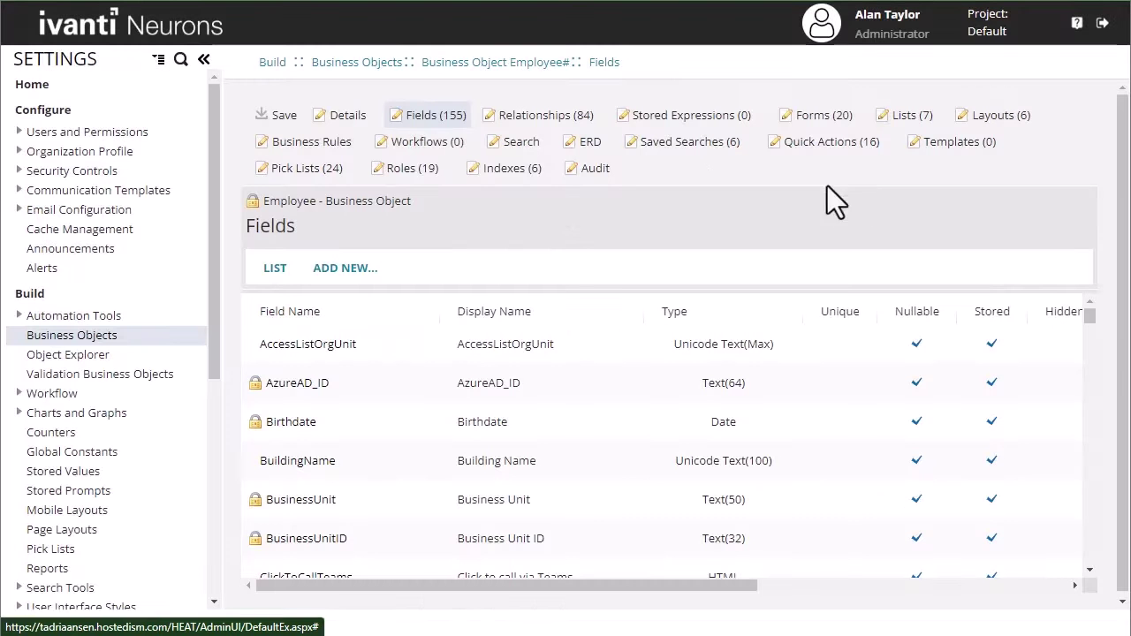
left_click(314, 142)
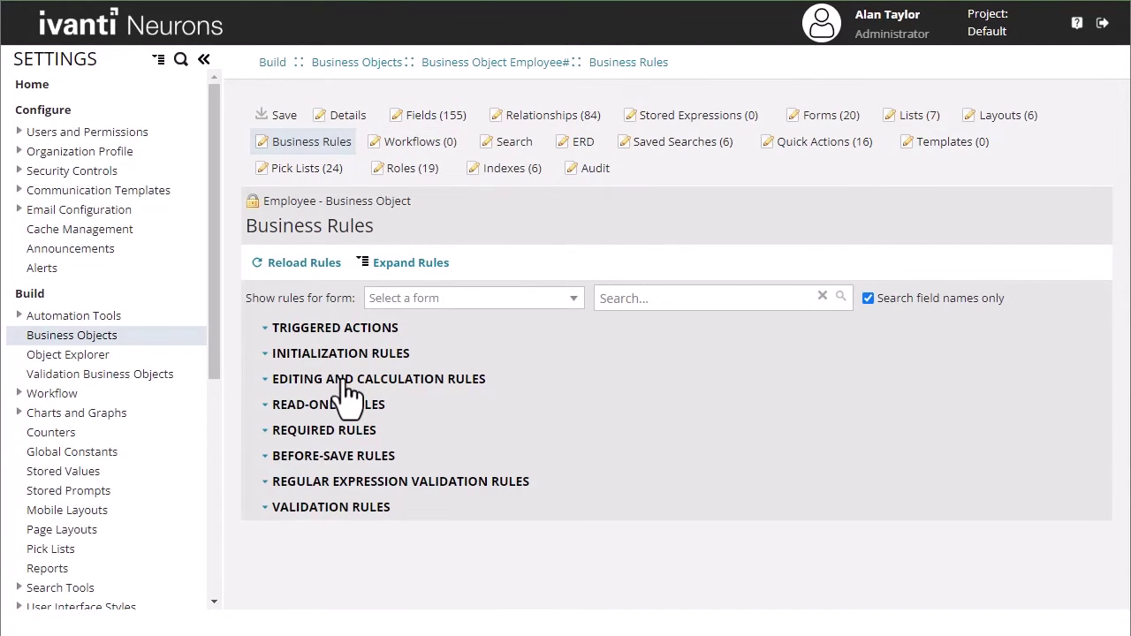
left_click(408, 380)
scroll(354, 398, "down", 1)
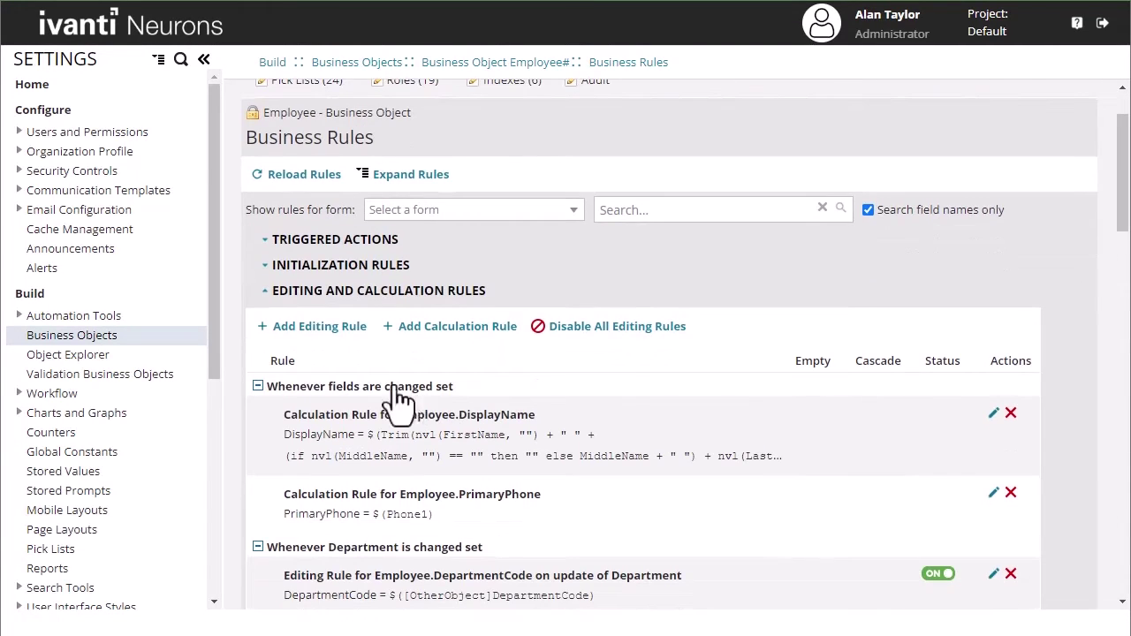
- Start a new editing rule, then dismiss it without saving
left_click(318, 336)
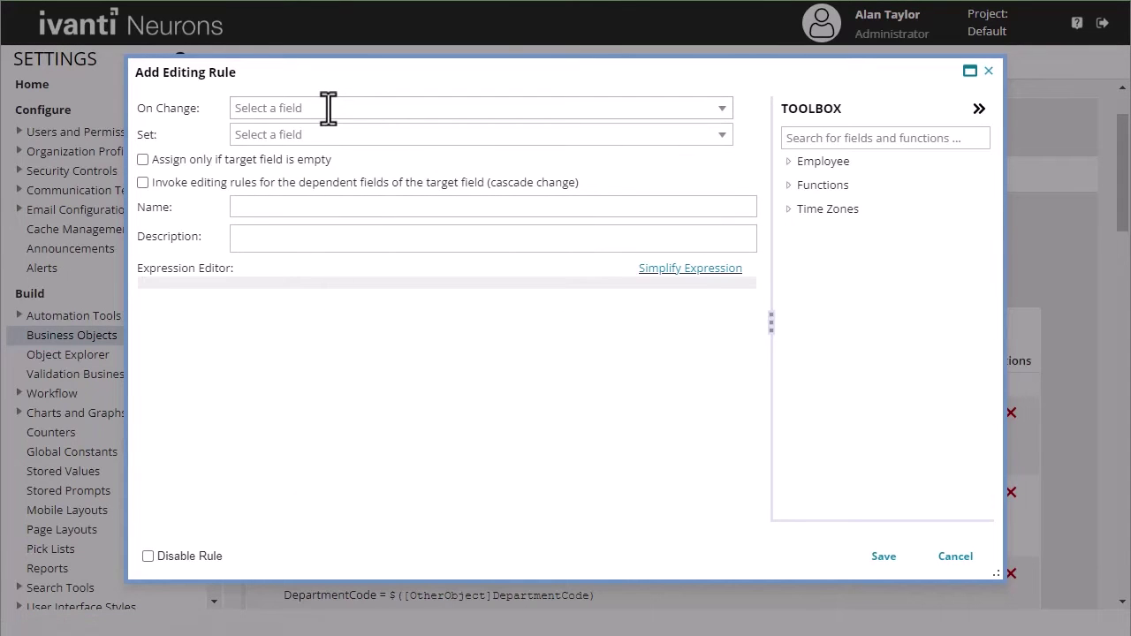
left_click(211, 452)
key("Escape")
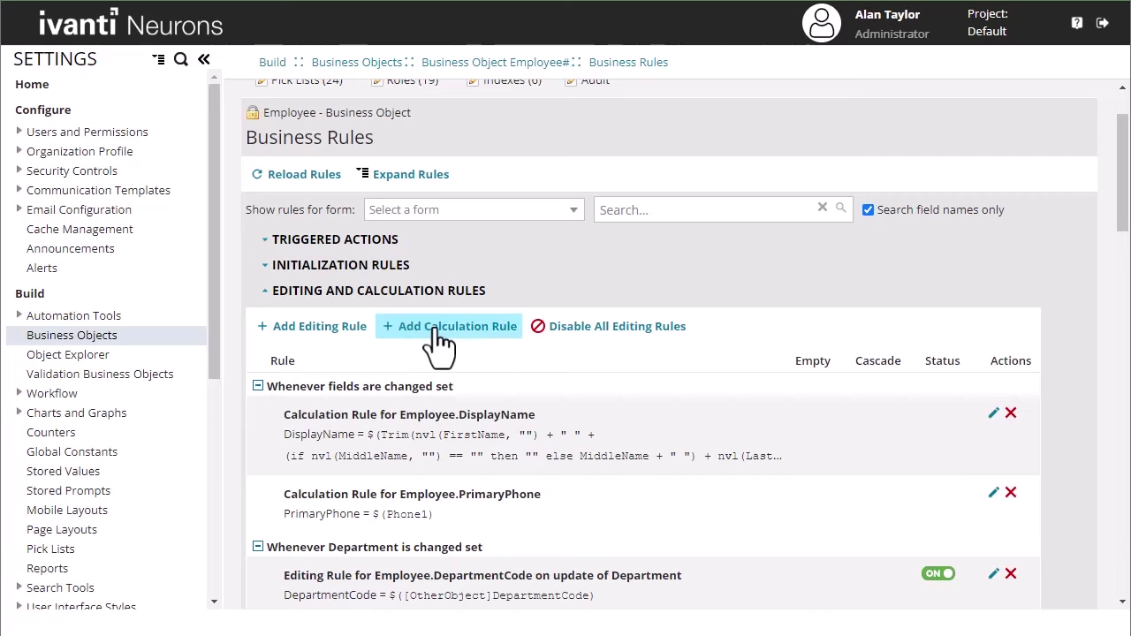
- Start a calculation rule for ClickToCallTeams with condition Always and Also Recalculate On Load
left_click(442, 336)
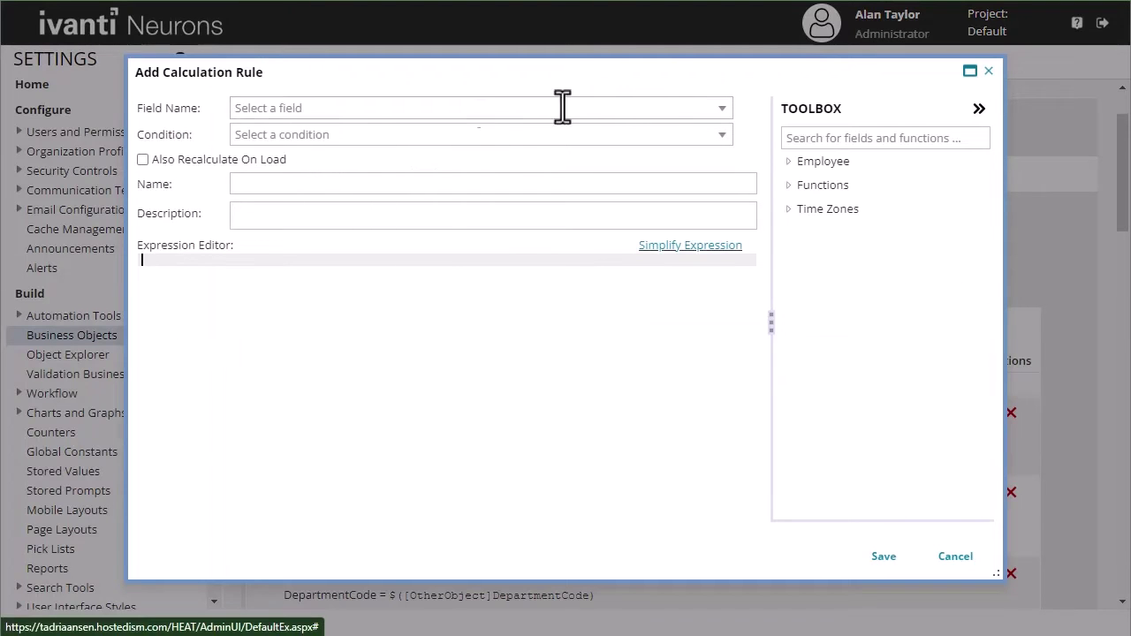
left_click(720, 110)
type("clc")
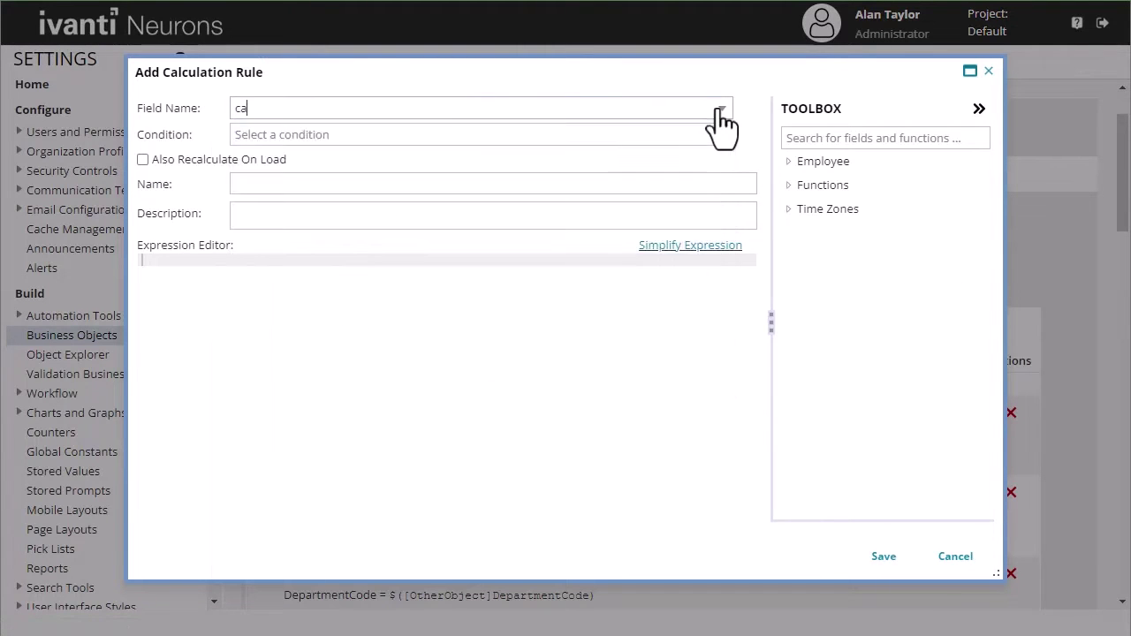
key("BackSpace")
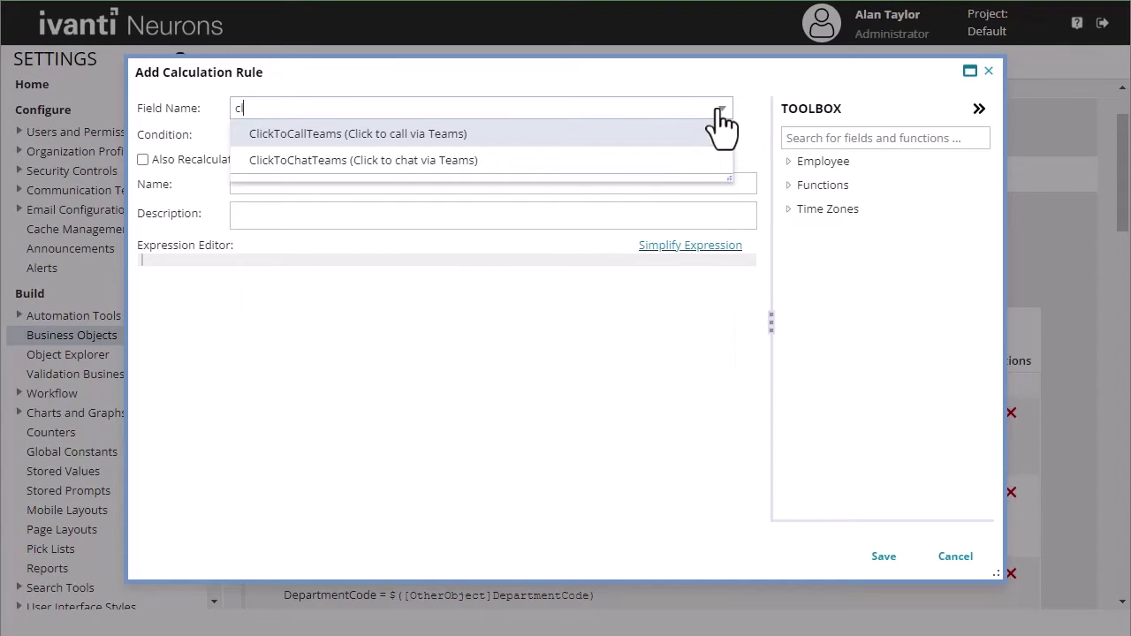
left_click(469, 134)
left_click(381, 134)
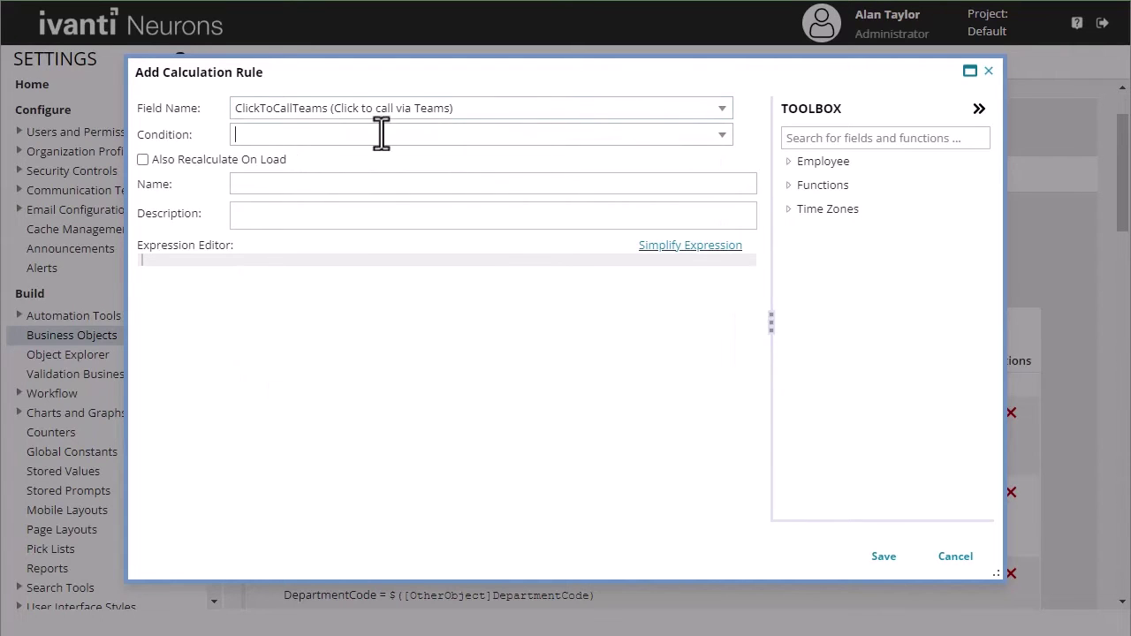
left_click(723, 137)
left_click(334, 161)
left_click(141, 160)
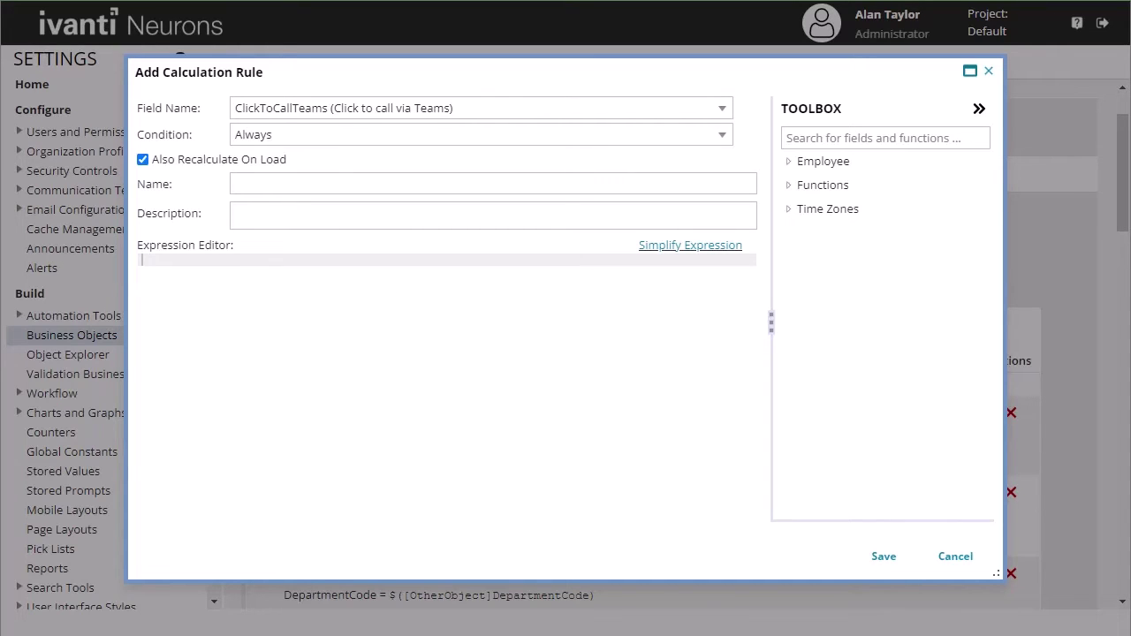
- Paste the HTML 'Call via Teams' link expression built from PrimaryEmail, review it, and save
type("$(\"<table width='100%'>\\r\\n<tr>\\r\\n<td width='80'><font face='Calibri' size='2'><a href='https://teams.microsoft.com/l/call/0/0?users=\" + PrimaryEmail + \"'>\" + \"Call via Teams\" + \"</a></font></td>\\r\\n</tr>\\r\\n</table>\")")
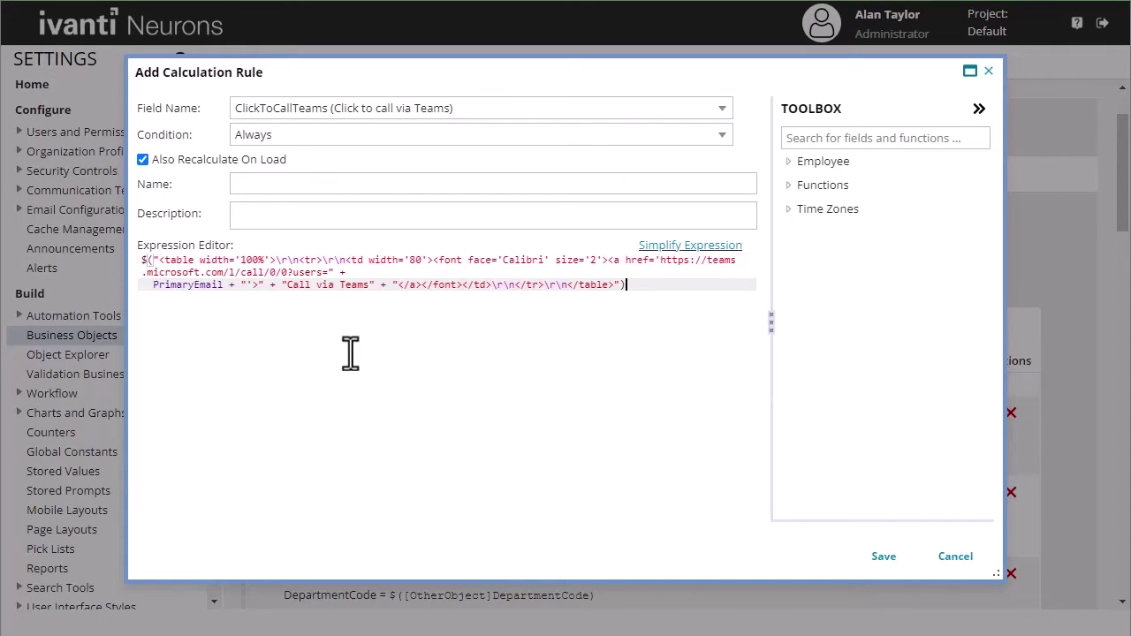
left_click(161, 261)
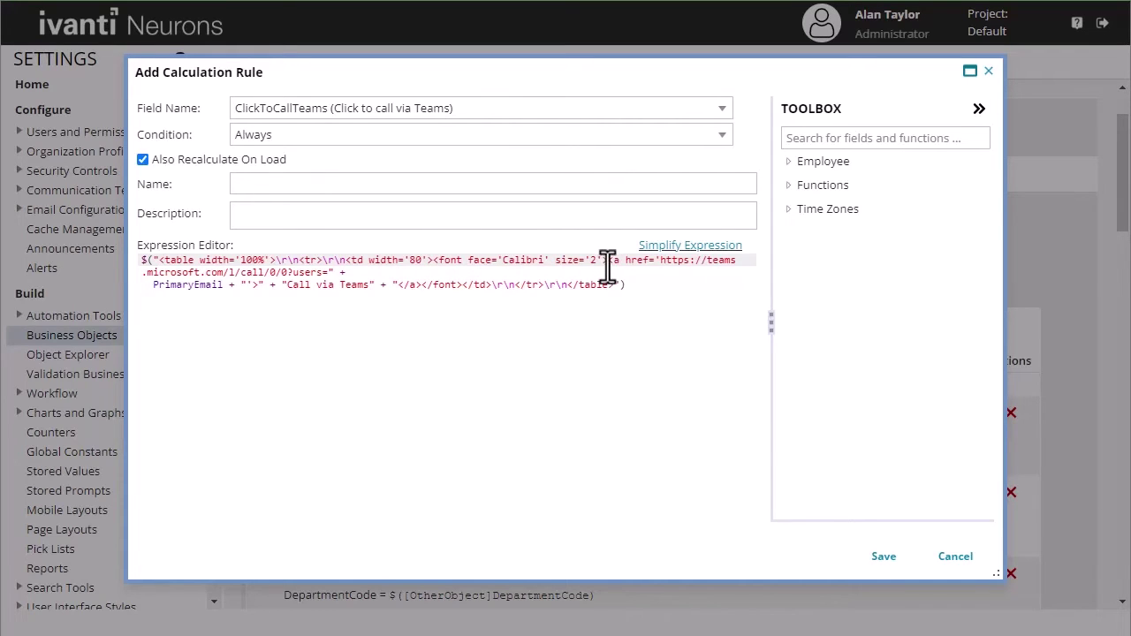
left_click_drag(612, 264, 330, 275)
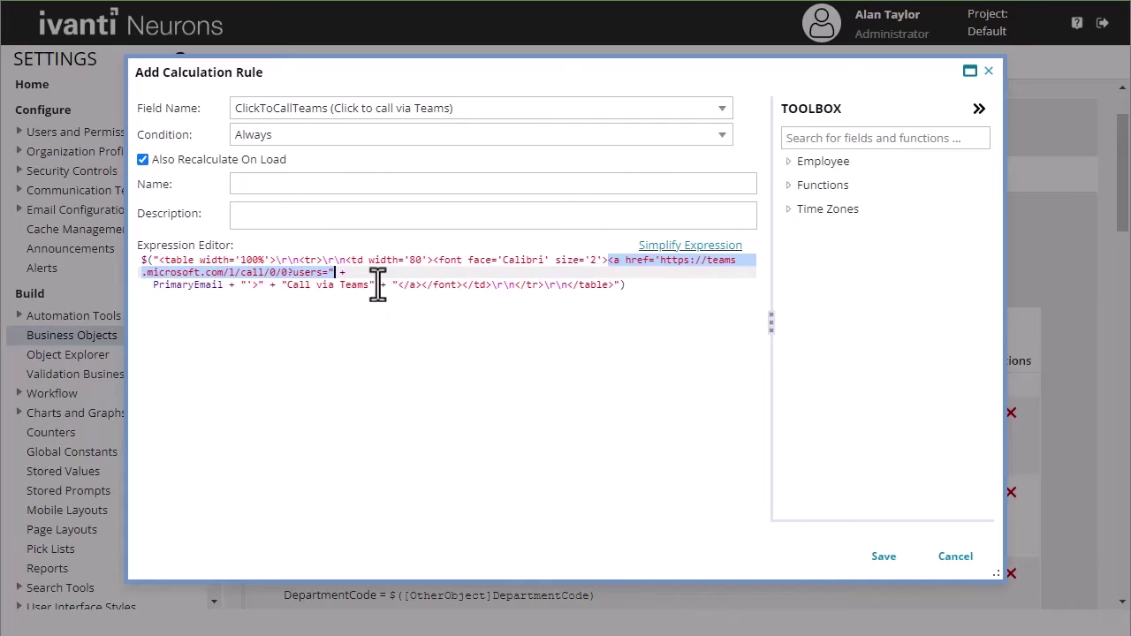
left_click(362, 271)
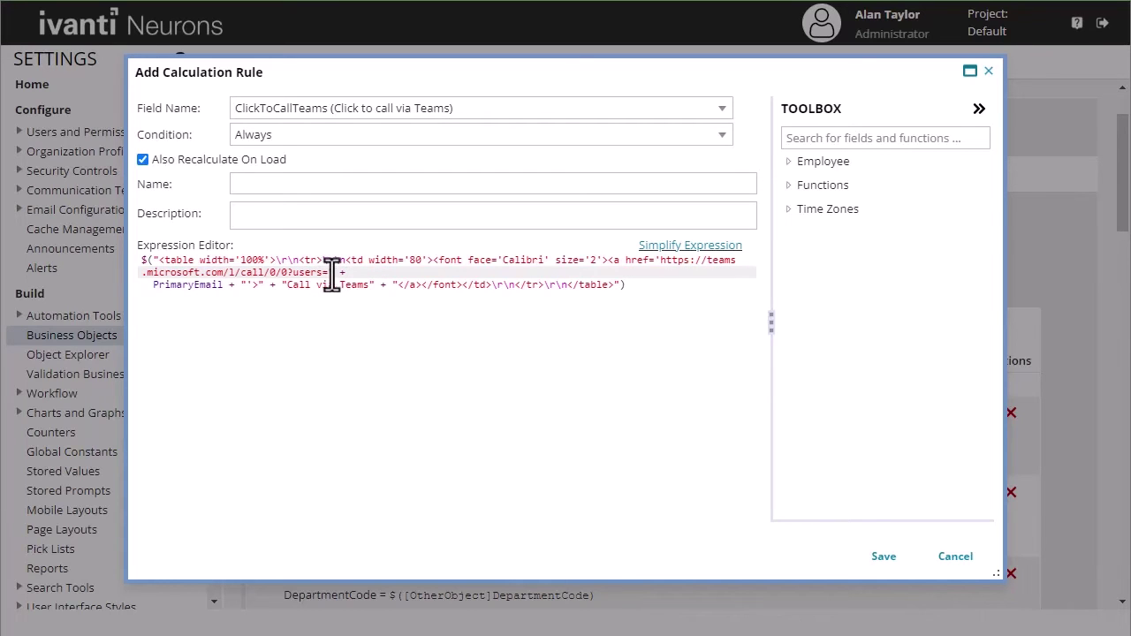
left_click_drag(153, 284, 222, 285)
key("End")
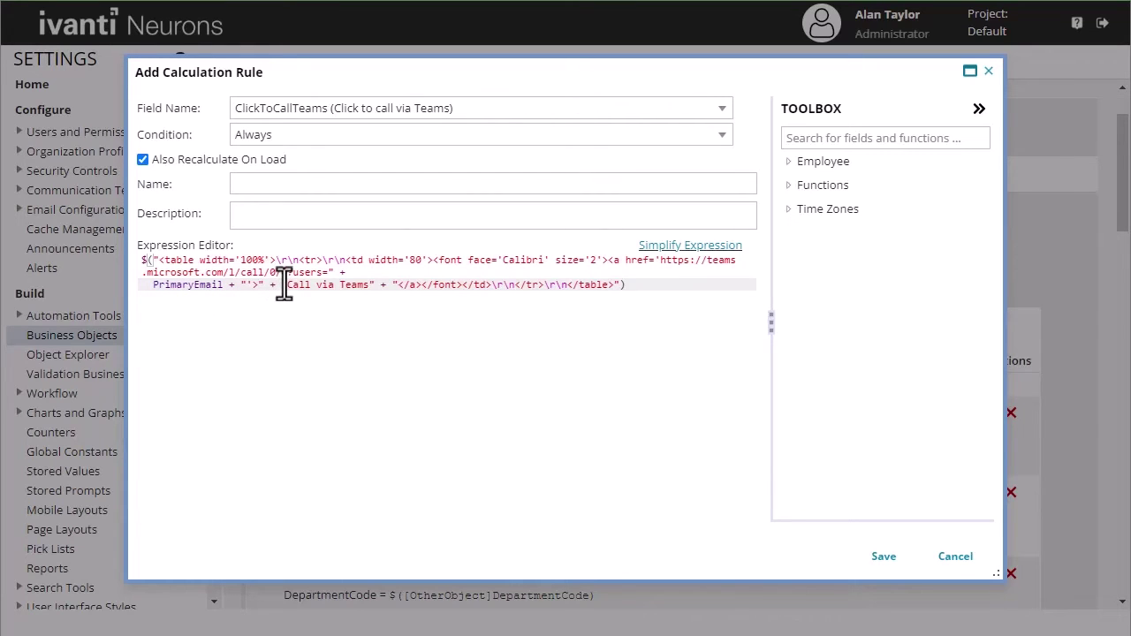
left_click_drag(281, 285, 375, 289)
left_click(381, 285)
left_click(681, 284)
left_click(885, 557)
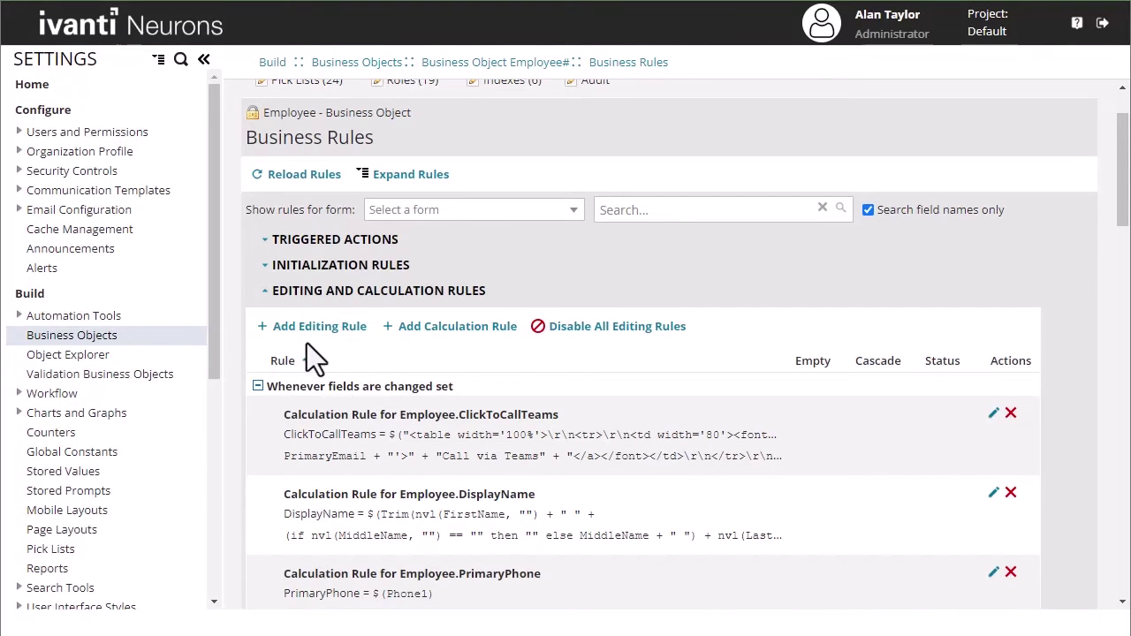
- Start a calculation rule for ClickToChatTeams with condition Always and Also Recalculate On Load
left_click(397, 327)
left_click(318, 107)
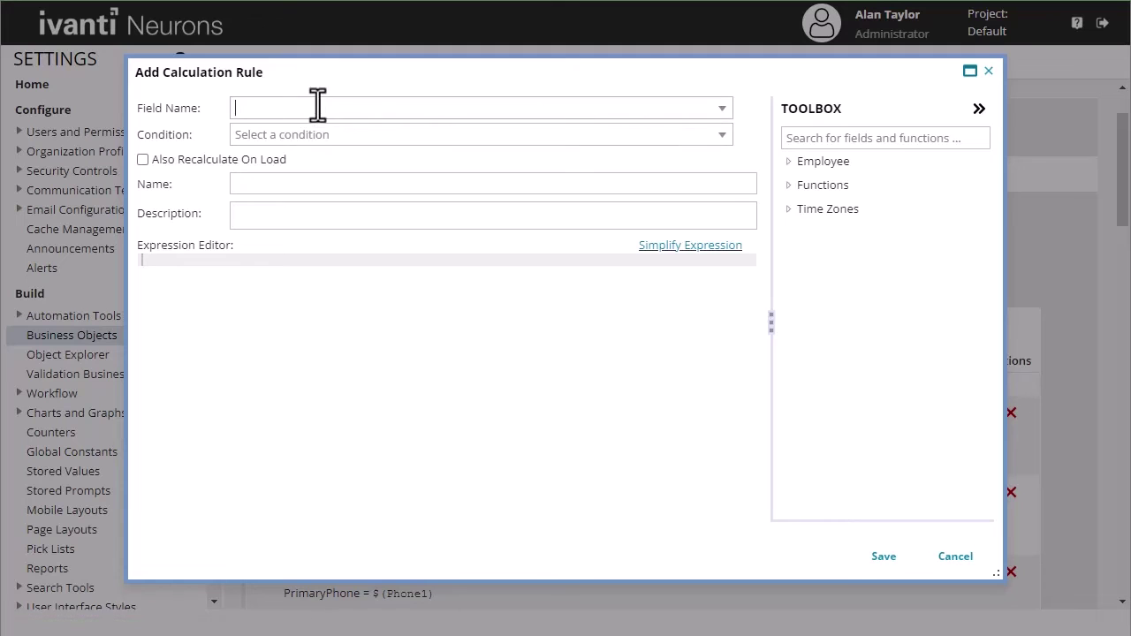
type("C")
left_click(316, 133)
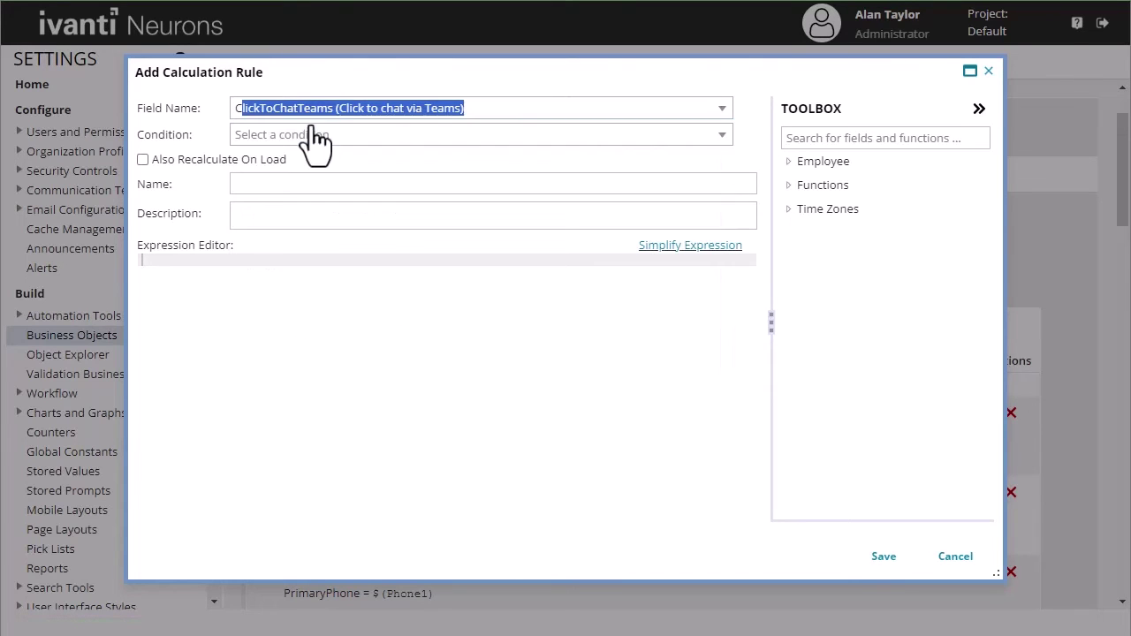
left_click(673, 134)
left_click(446, 162)
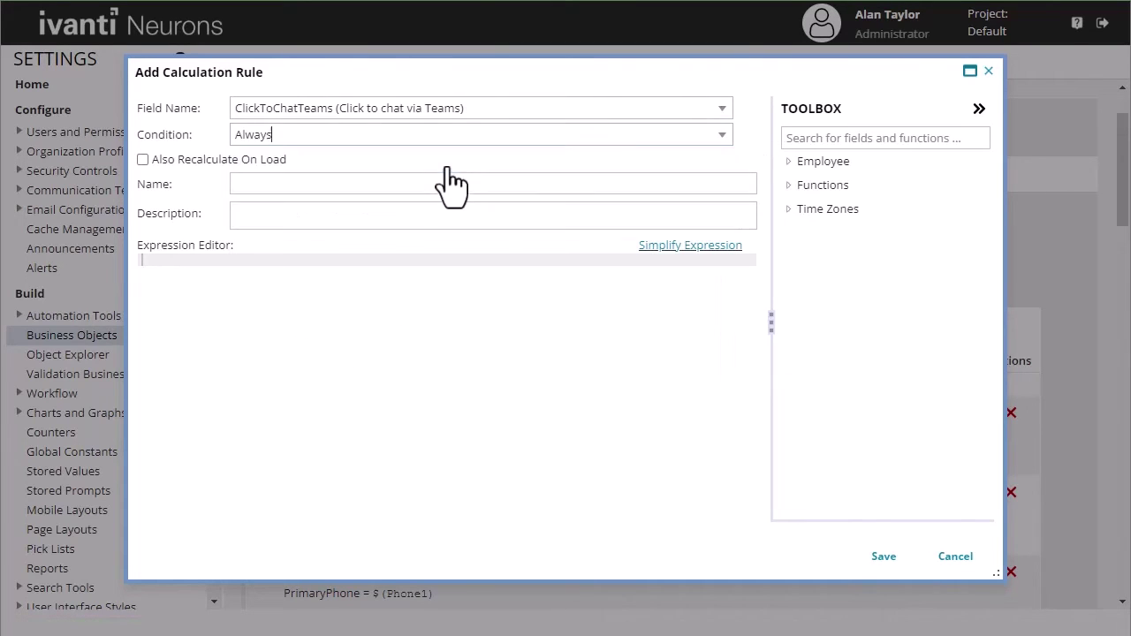
left_click(141, 160)
- Paste the HTML 'Chat via Teams' link expression using PrimaryEmail and CurrentUserEmail, review it, and save
type("$(\"<table width='100%'><tr><td width='80'><font face='Calibri' size='2'><a href='https://teams.microsoft.com/l/chat/0/0?users=\" +   PrimaryEmail + \",\" + CurrentUserEmail() + \"'>\" + \"Chat via Teams\" +   \"</a></font></td></tr></table>\")")
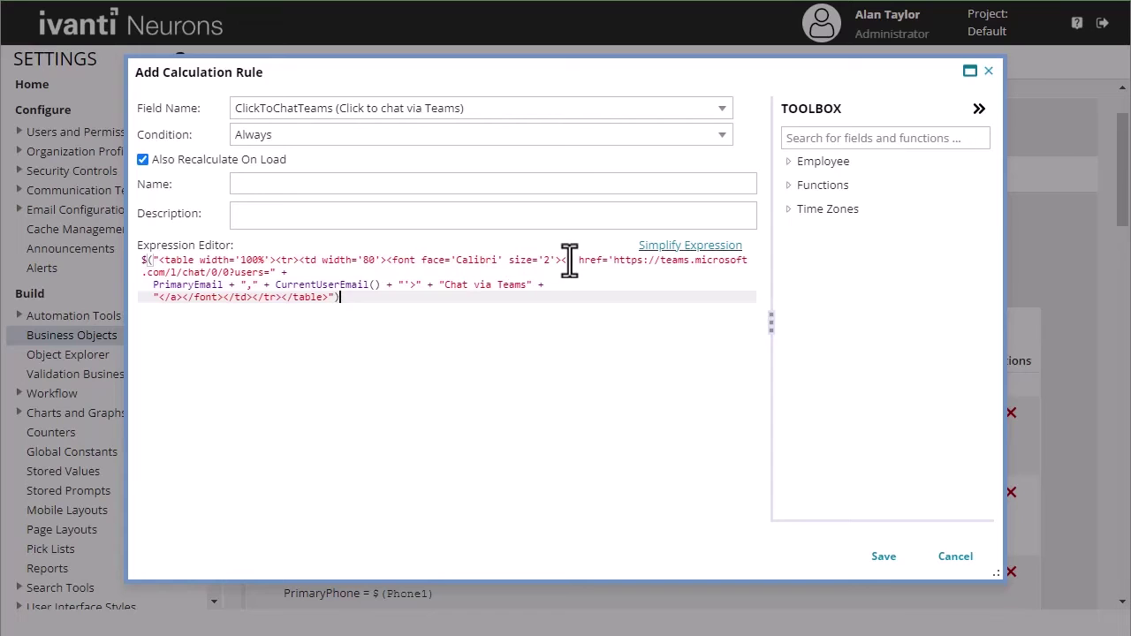
left_click_drag(560, 260, 274, 272)
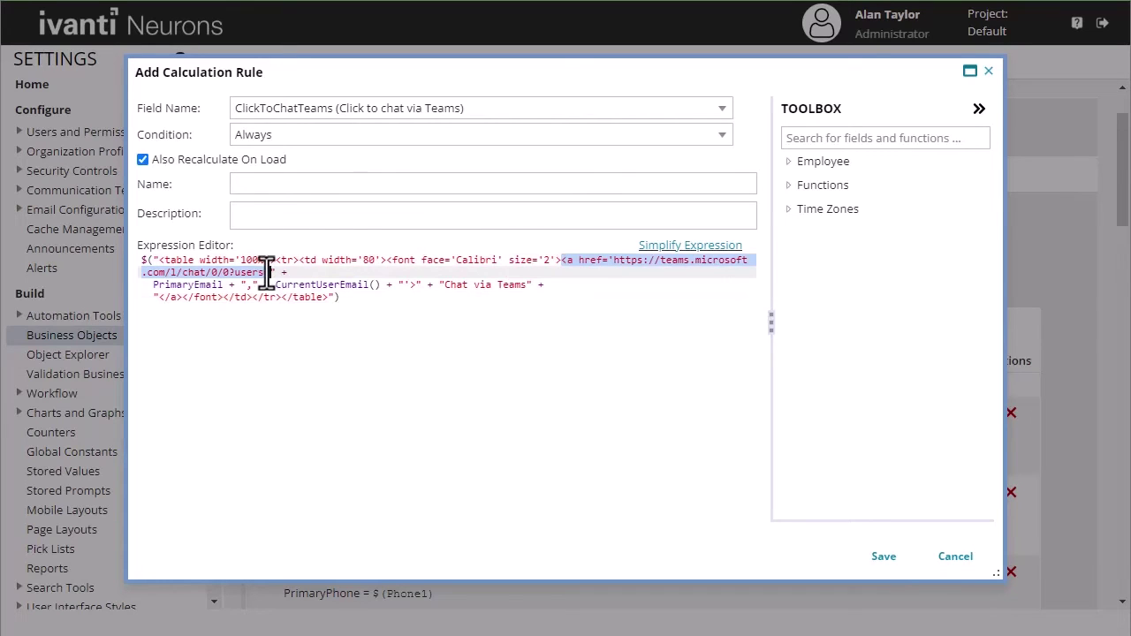
left_click_drag(154, 285, 237, 287)
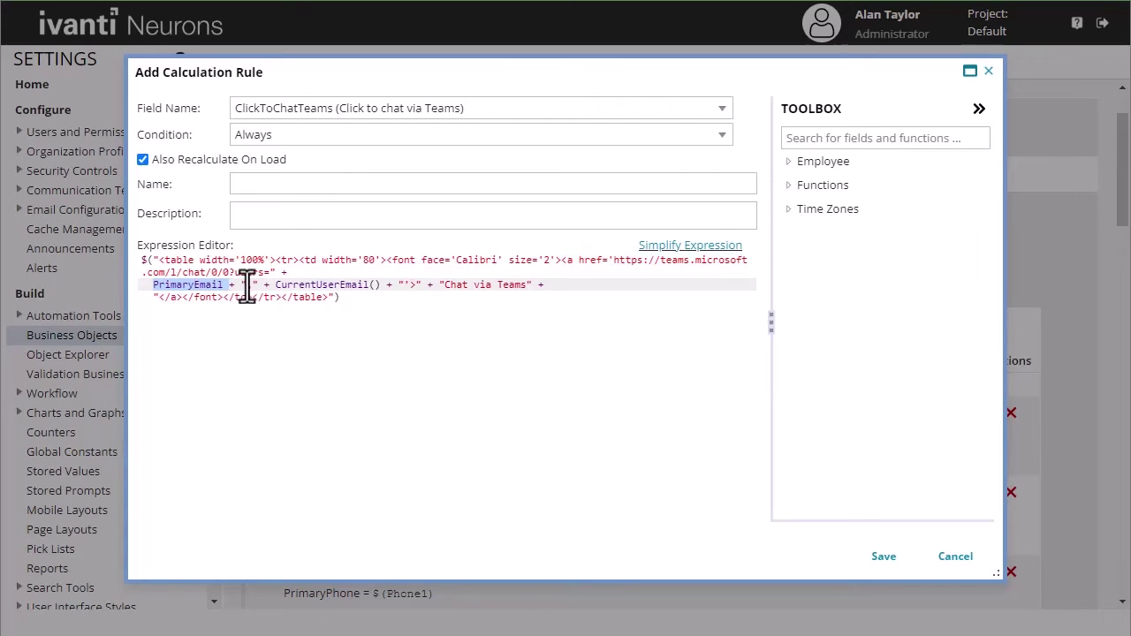
left_click(239, 289)
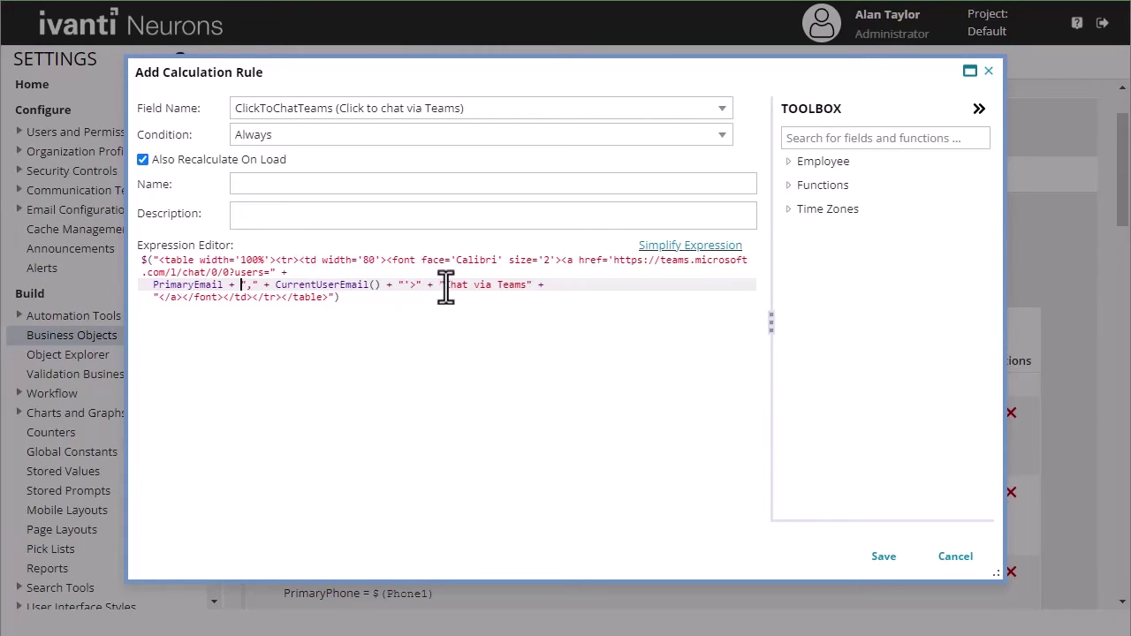
left_click_drag(435, 284, 530, 284)
left_click(560, 286)
left_click(511, 298)
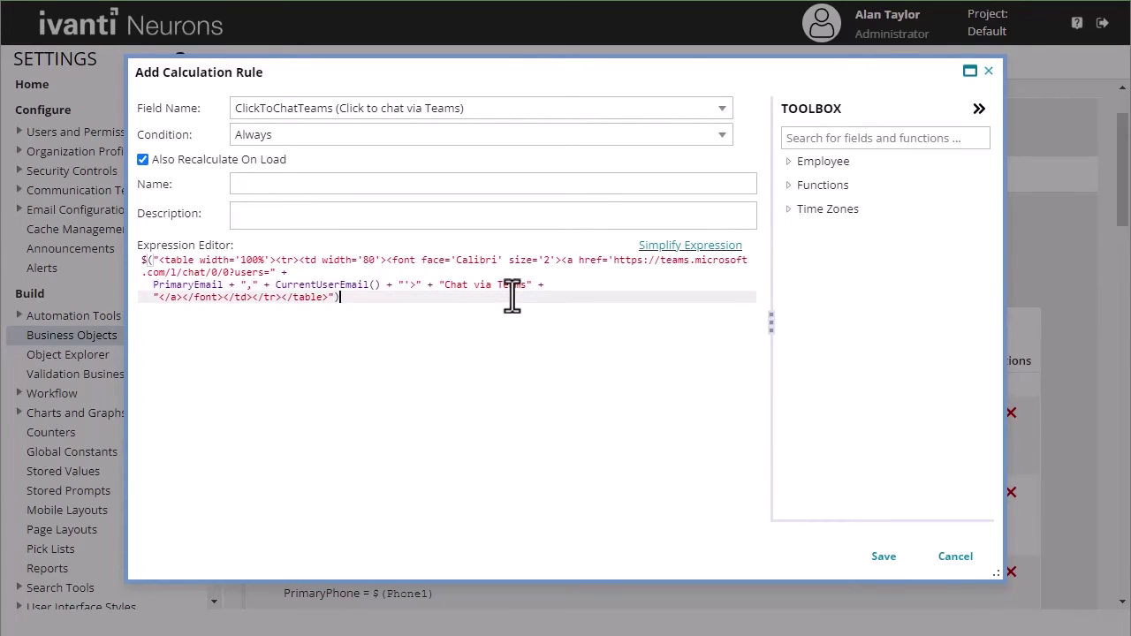
left_click(888, 566)
left_click(888, 568)
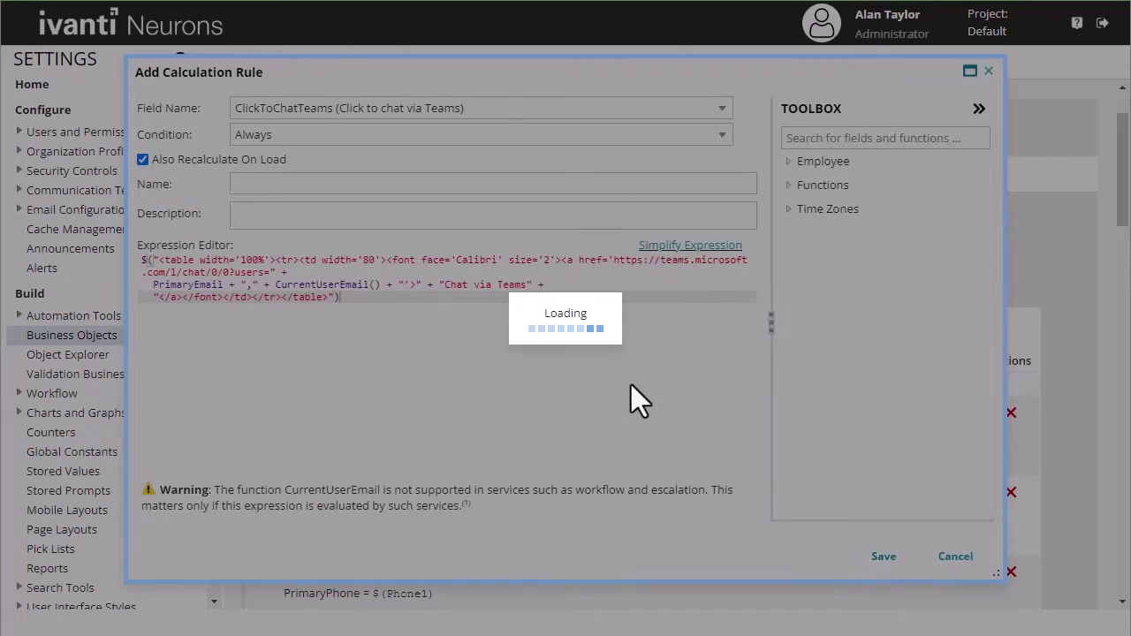
- Open the Employee object's layouts and select the Profile.Employee layout
scroll(507, 163, "up", 2)
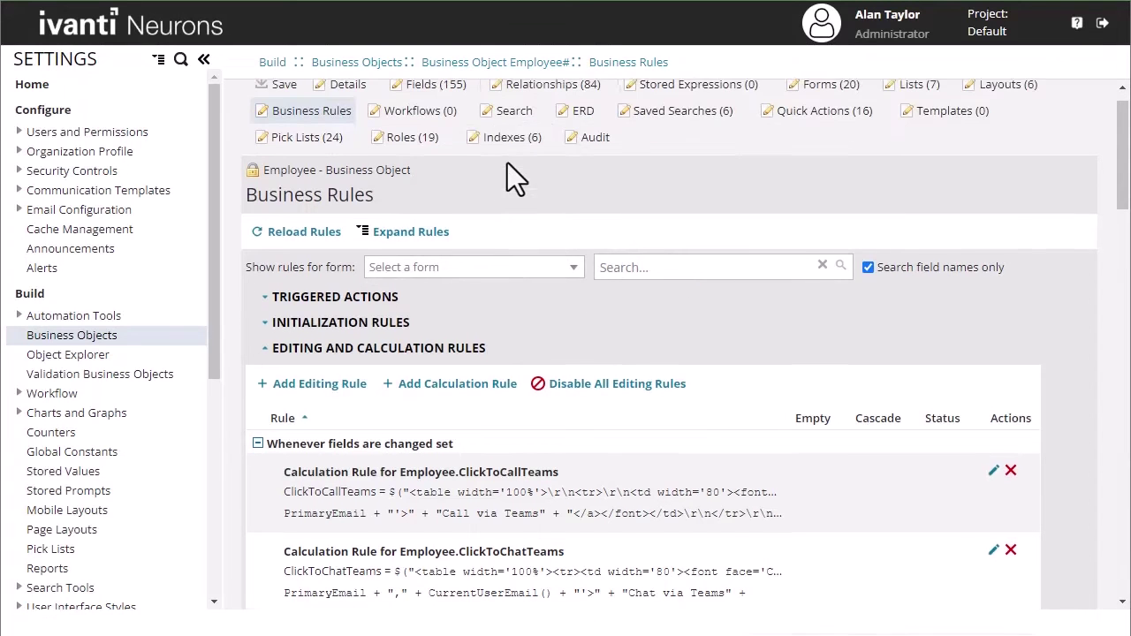
left_click(988, 139)
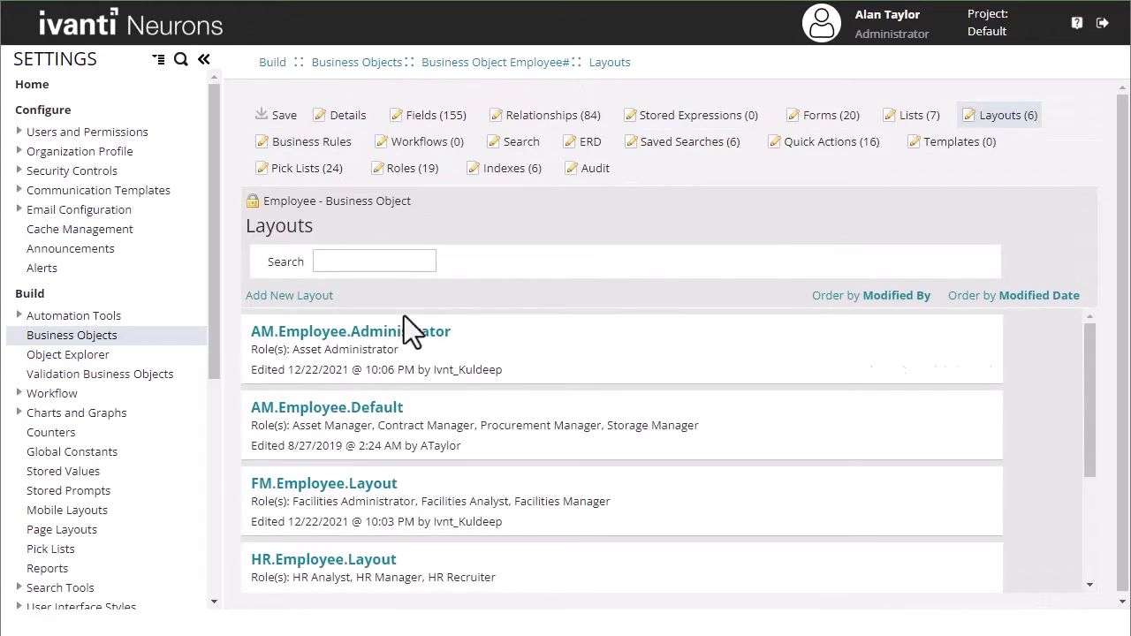
scroll(480, 366, "down", 3)
scroll(398, 389, "up", 3)
scroll(375, 455, "down", 3)
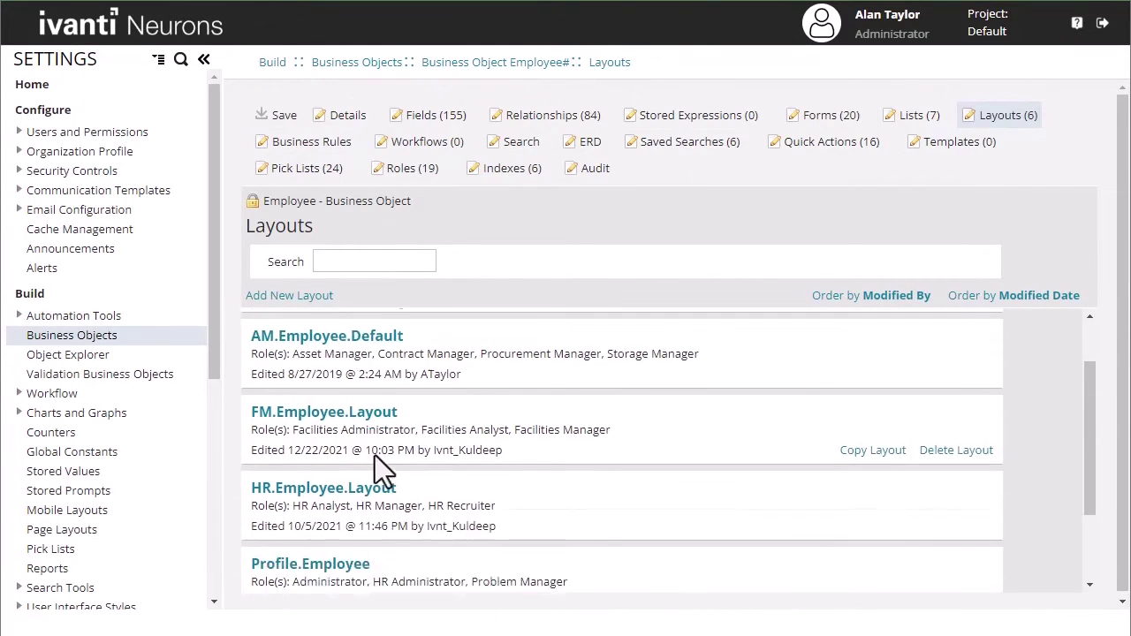
left_click(343, 451)
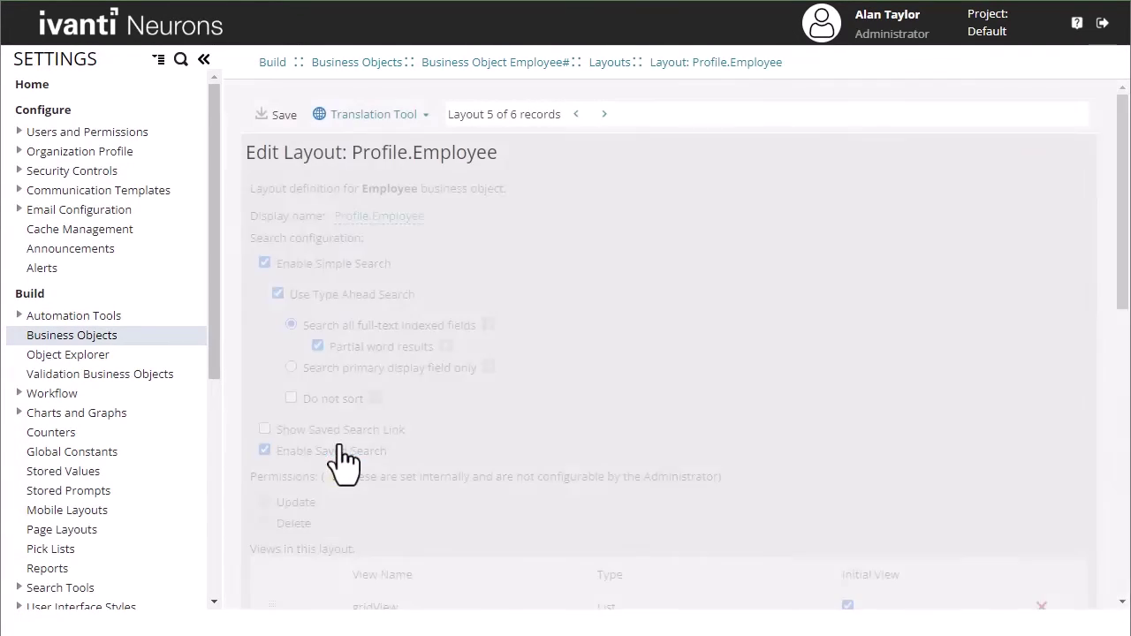
- Open formView in the new look and edit the Details form
scroll(446, 499, "down", 3)
left_click(376, 469)
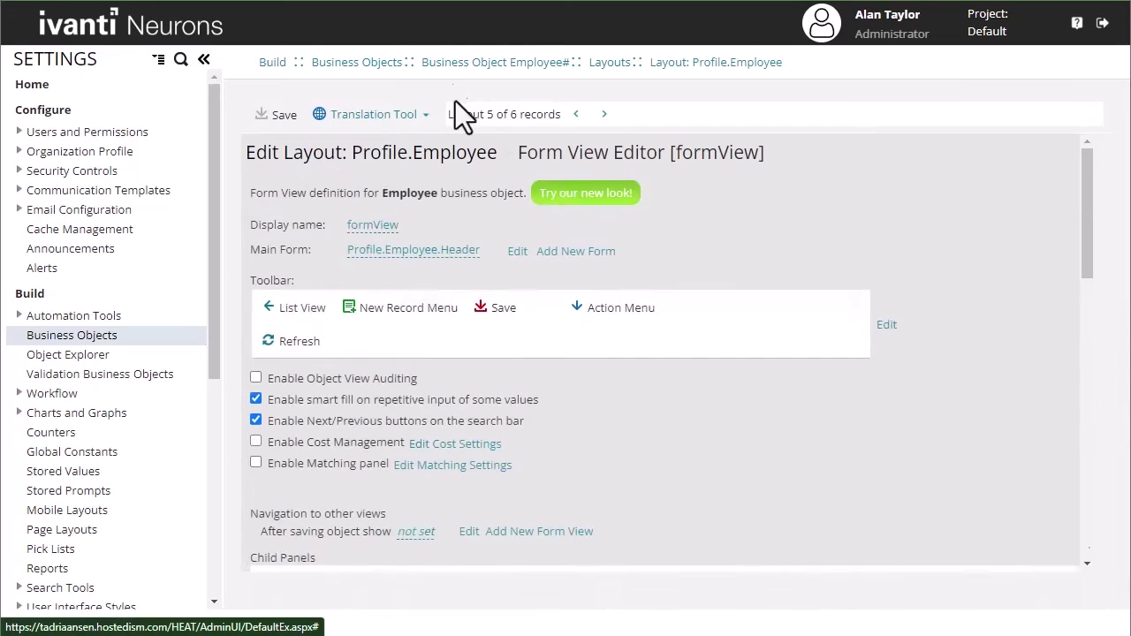
left_click(582, 191)
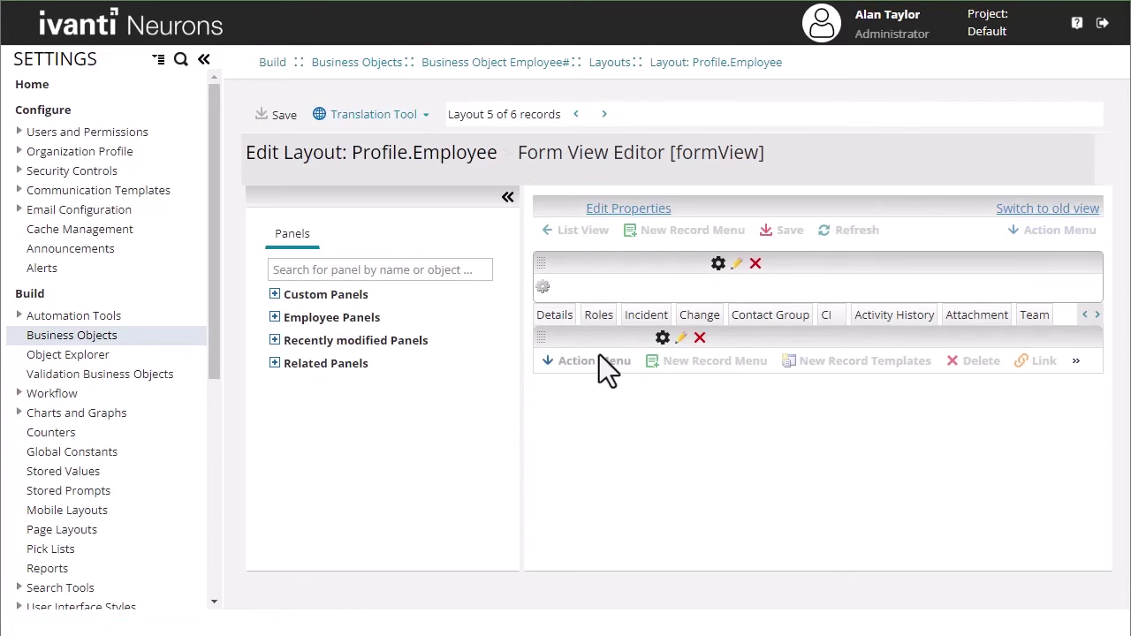
left_click(558, 316)
left_click(686, 339)
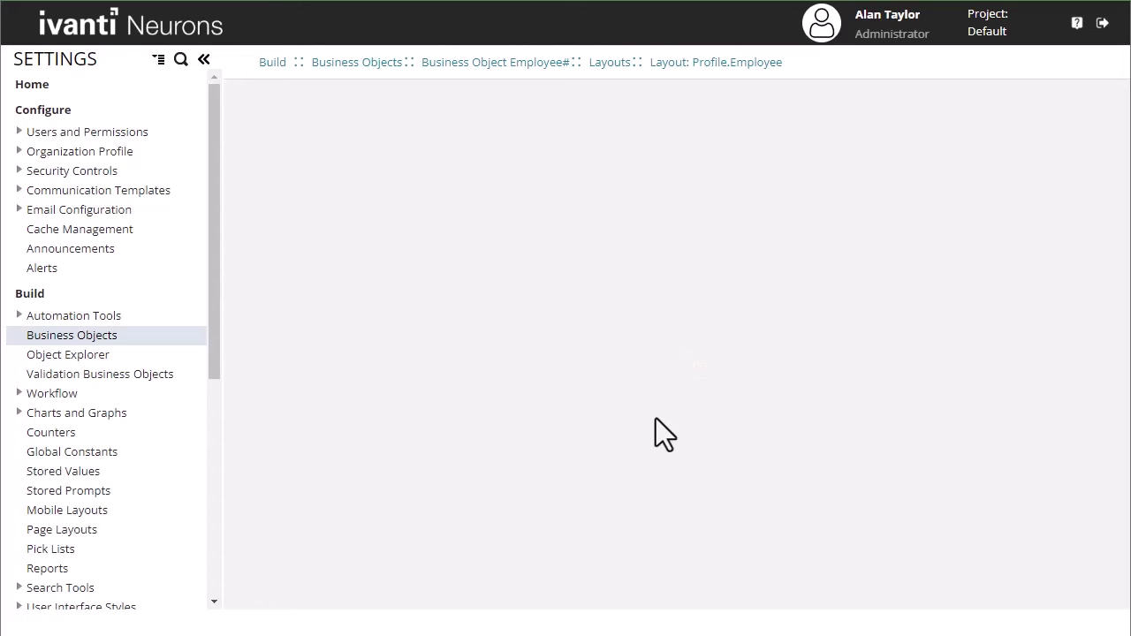
- Place ClickToCallTeams below Primary Phone and ClickToChatTeams below it on the form
scroll(810, 416, "down", 3)
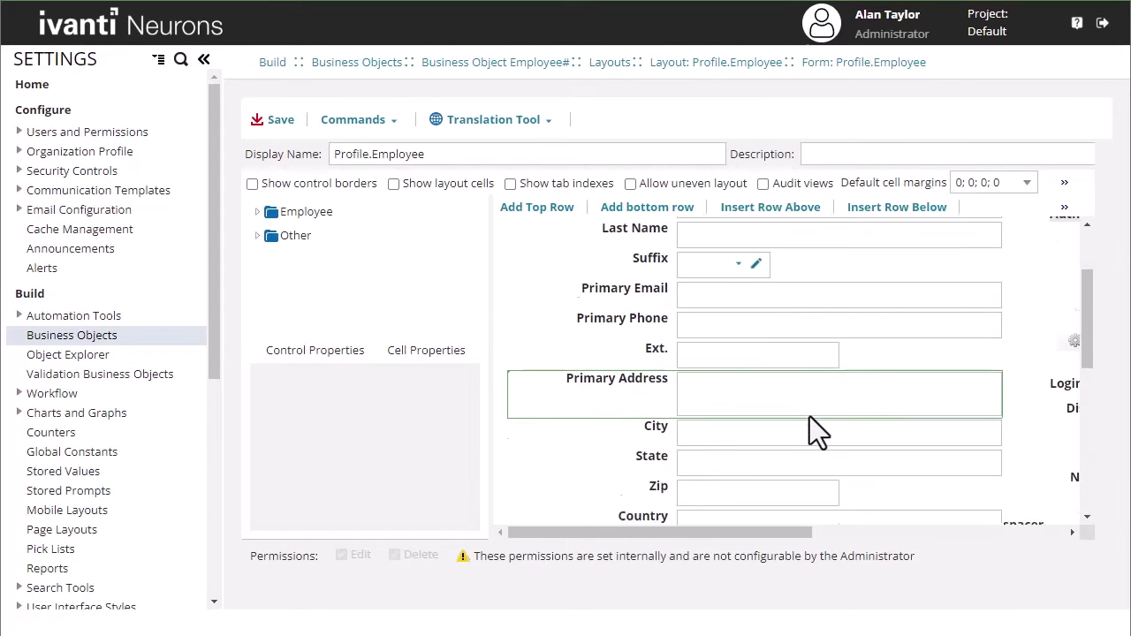
left_click(259, 216)
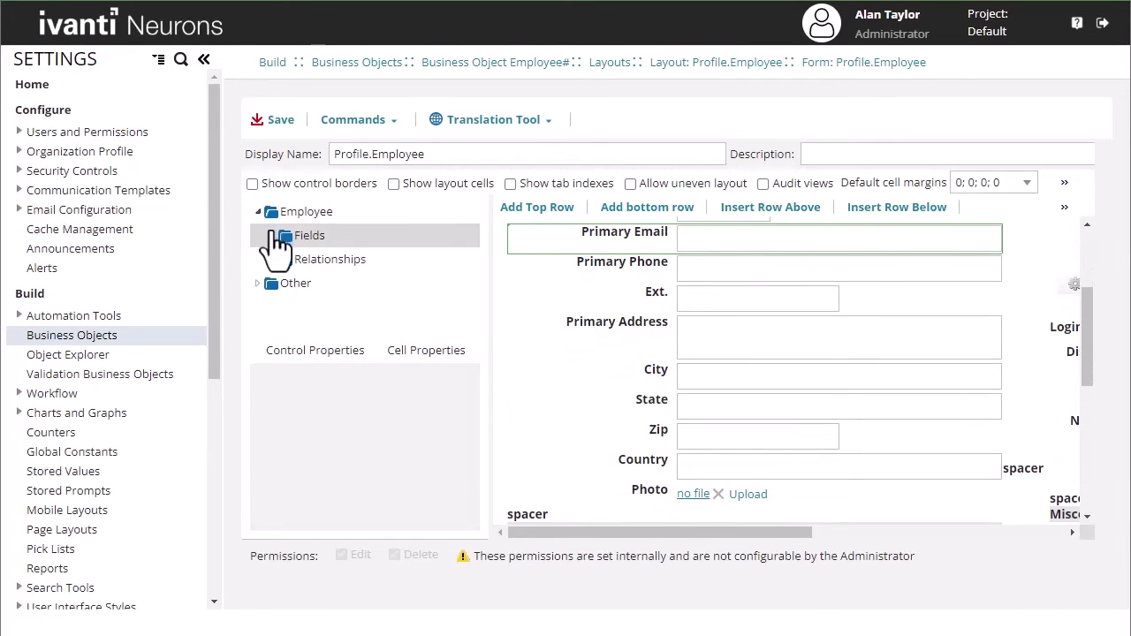
left_click(268, 233)
scroll(420, 323, "down", 5)
scroll(416, 305, "down", 2)
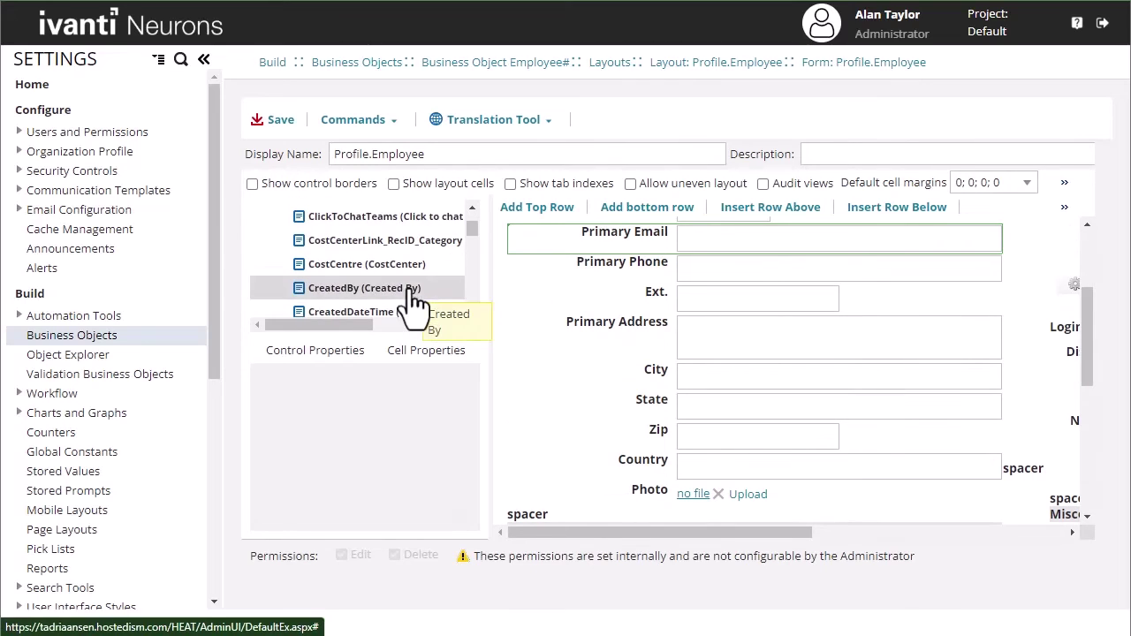
left_click(473, 206)
left_click_drag(397, 238, 740, 314)
scroll(757, 442, "down", 2)
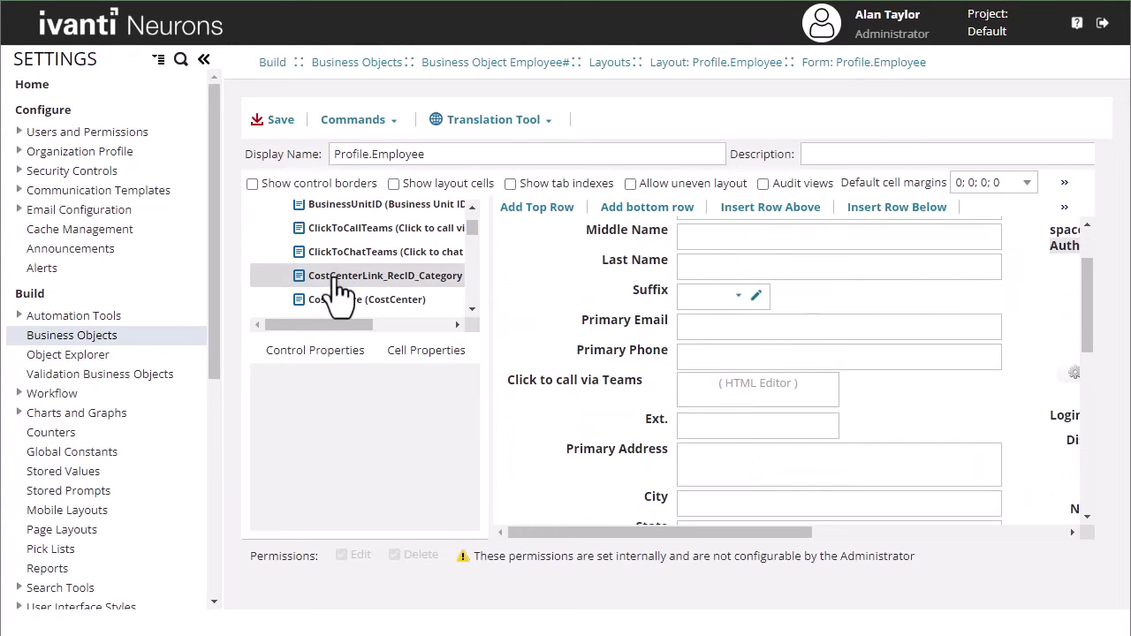
left_click_drag(364, 263, 727, 447)
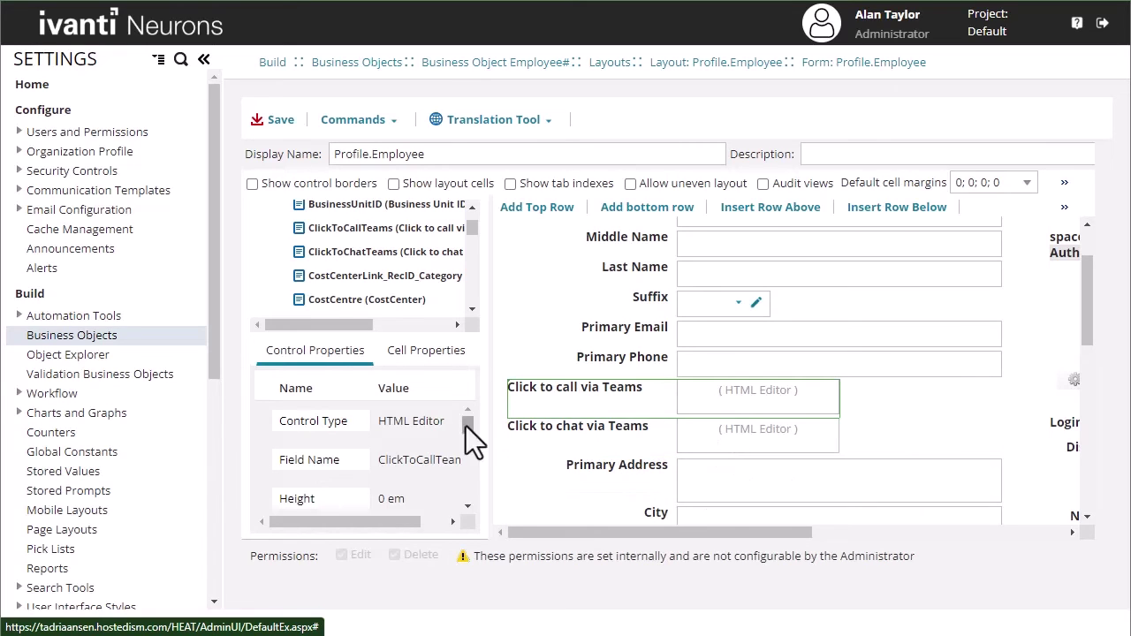
- Set both Teams fields' Control Type to HTML Viewer and save the Employee form
left_click(452, 422)
left_click(457, 425)
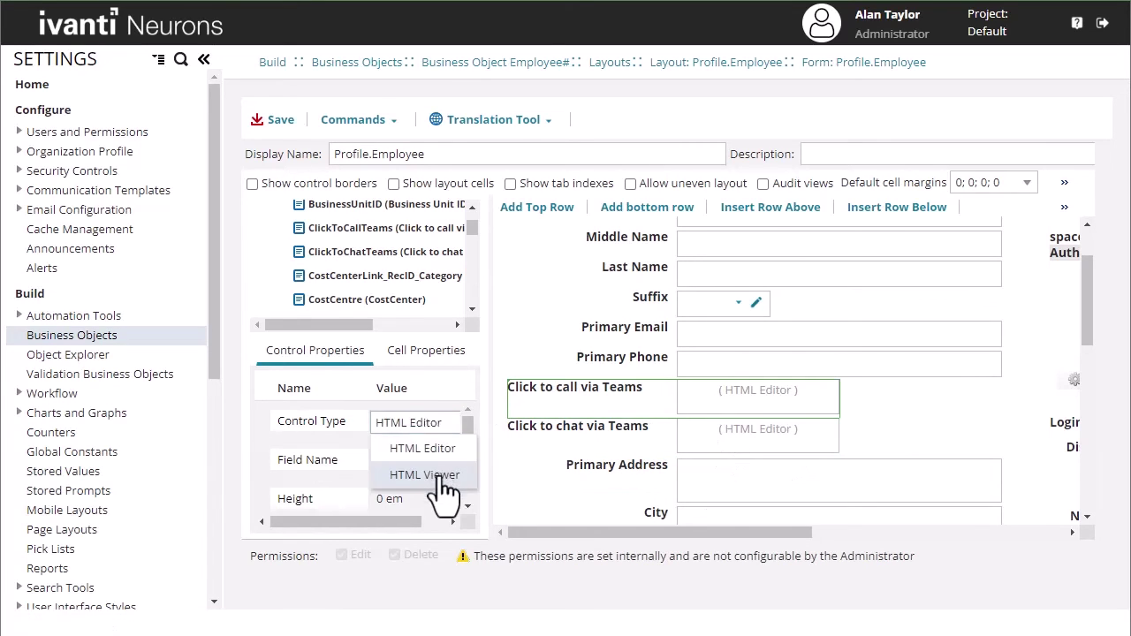
left_click(443, 474)
left_click(735, 427)
left_click(448, 422)
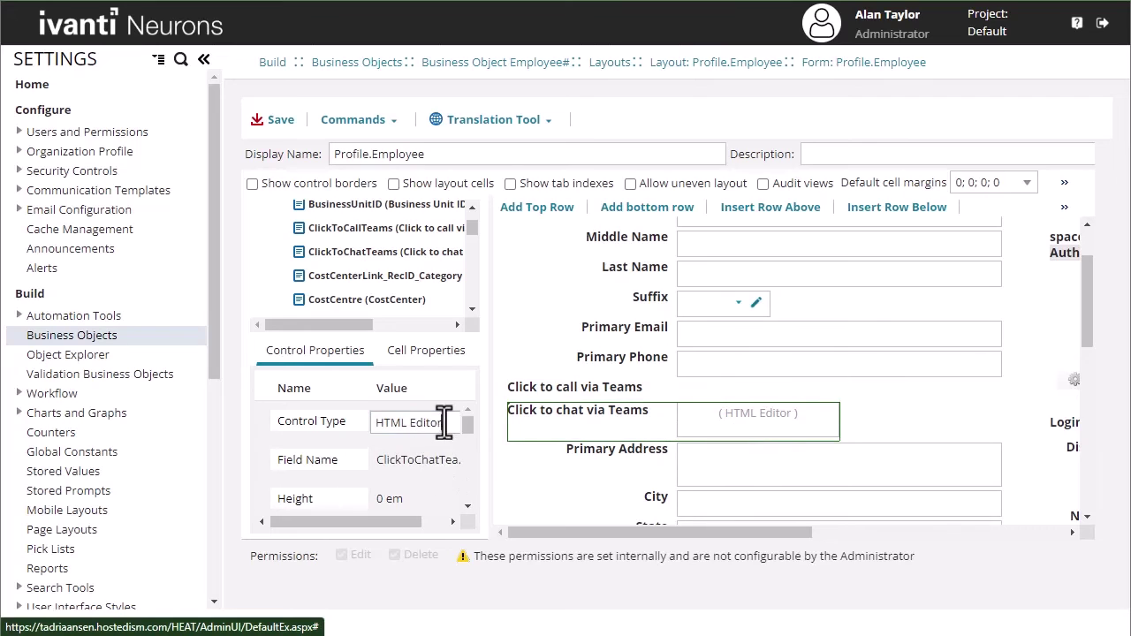
left_click(458, 425)
left_click(442, 473)
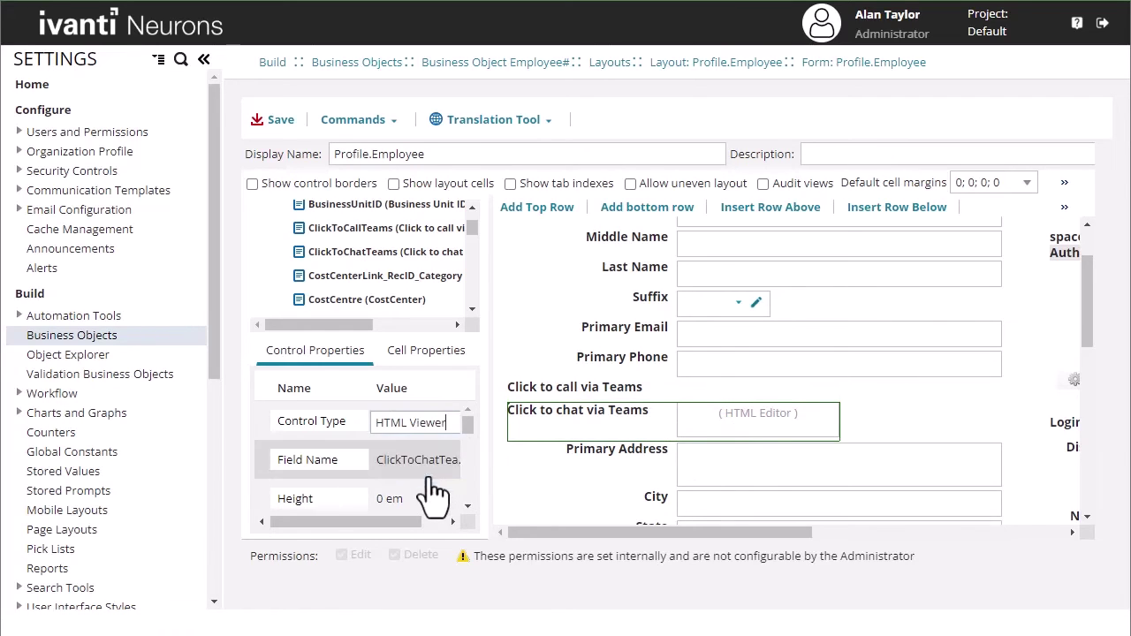
left_click(277, 120)
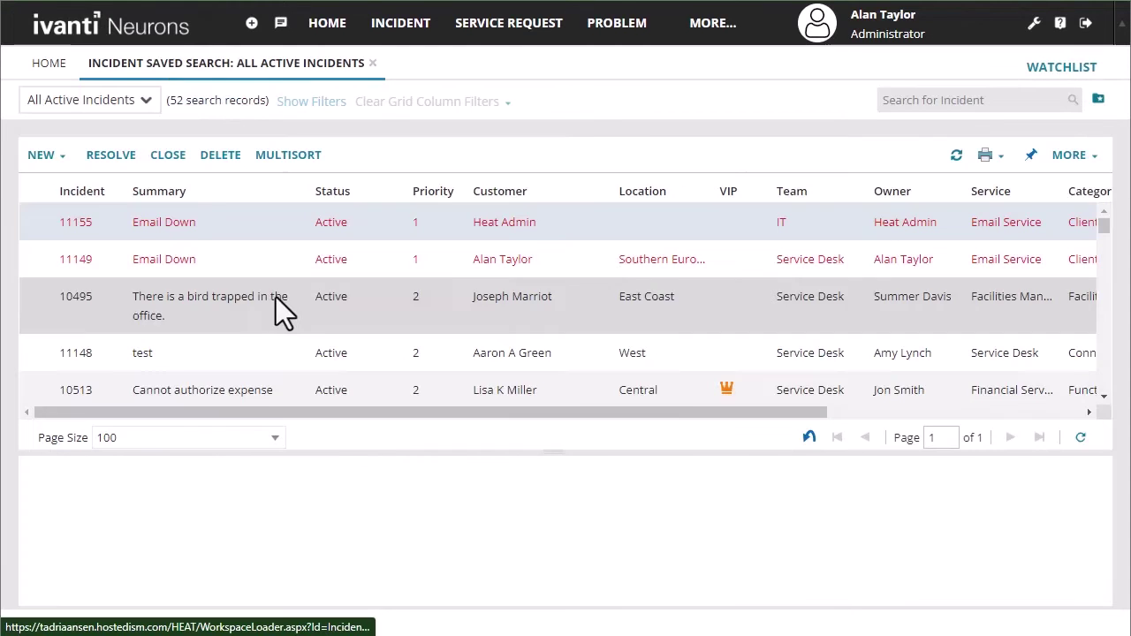
- Open incident 12529 and bring up its customer's employee options
double_click(143, 302)
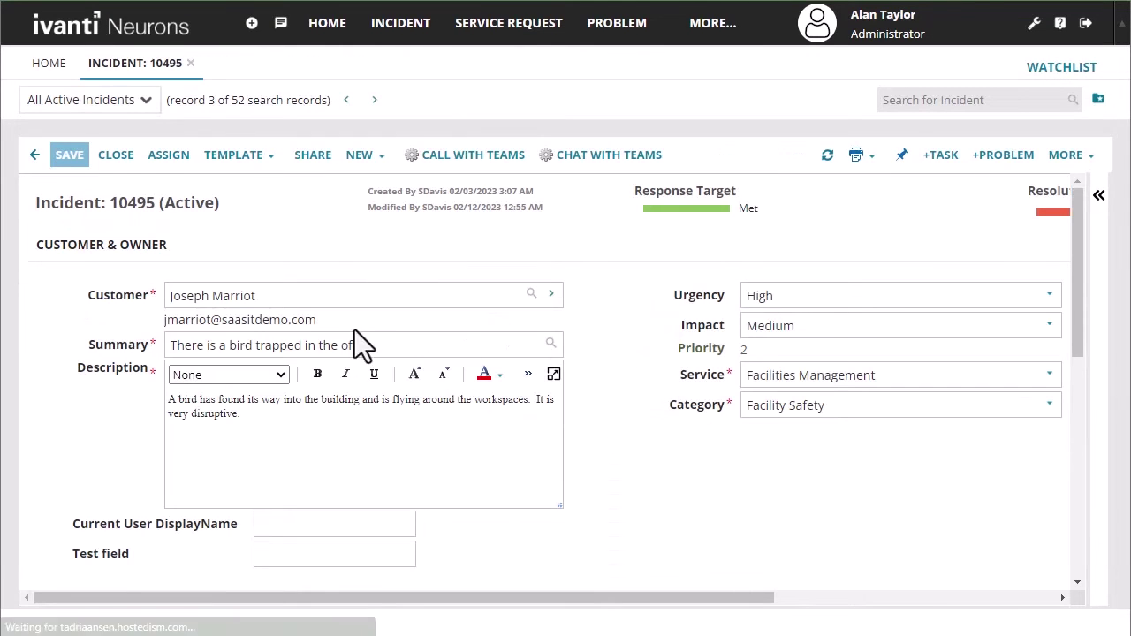
left_click(557, 294)
left_click(585, 320)
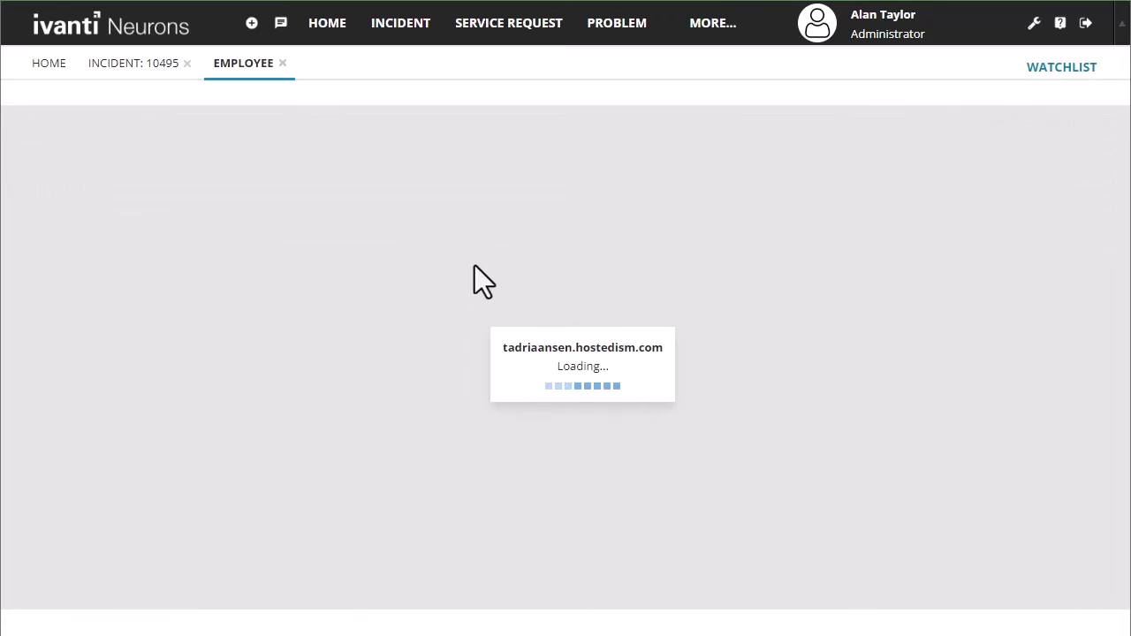
scroll(305, 475, "down", 1)
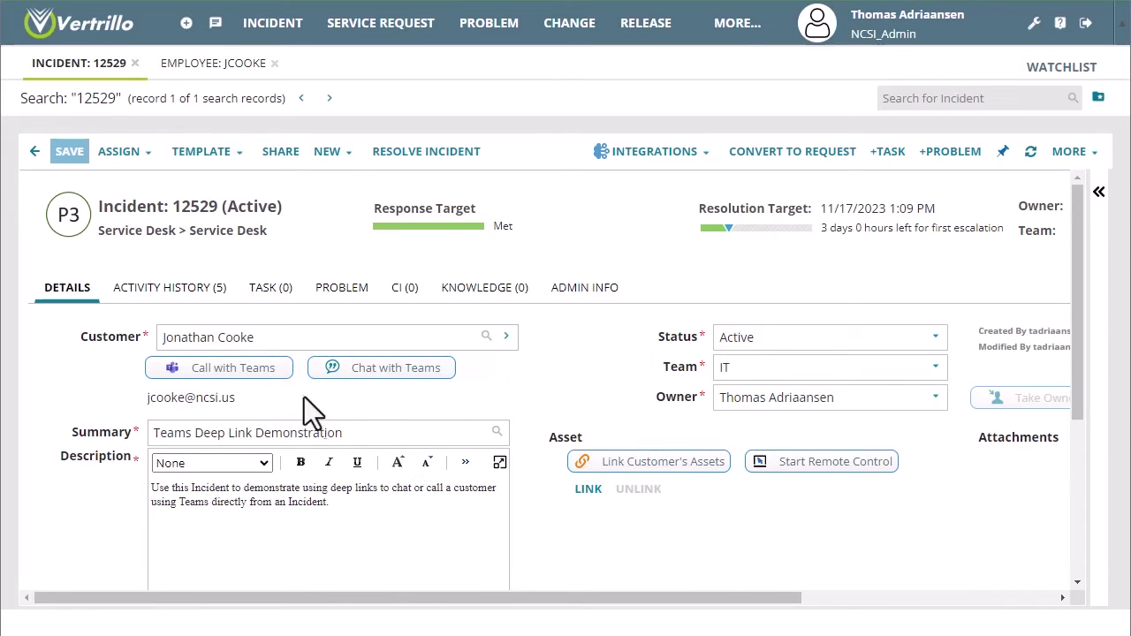
- Start a Teams chat with the customer and review the prefilled Incident 12529 draft
left_click(377, 380)
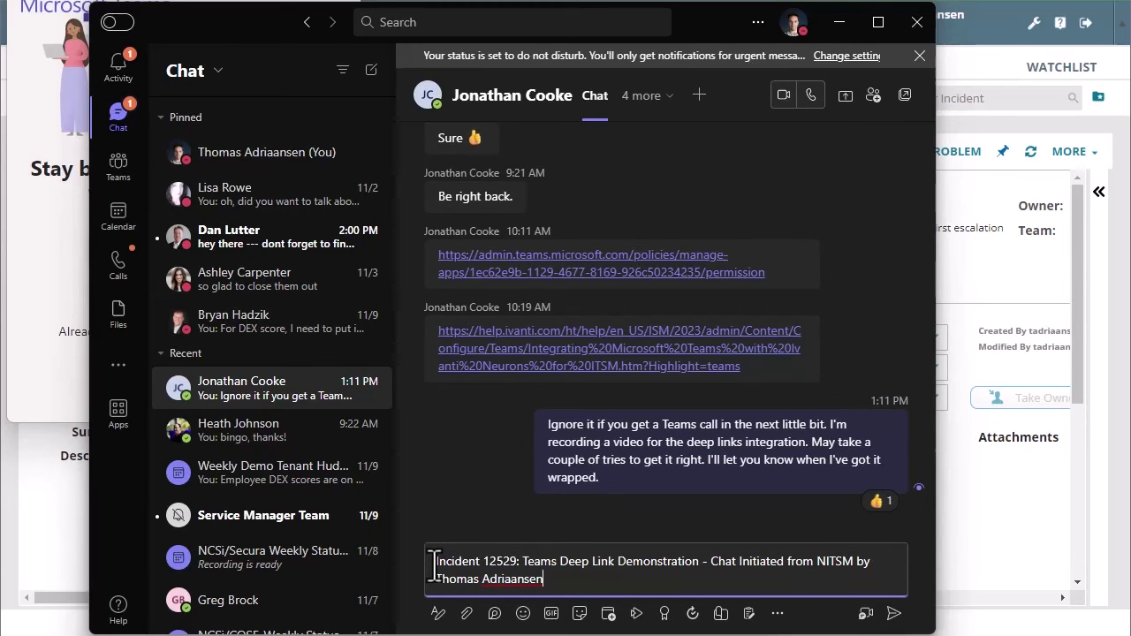
left_click_drag(441, 562, 518, 563)
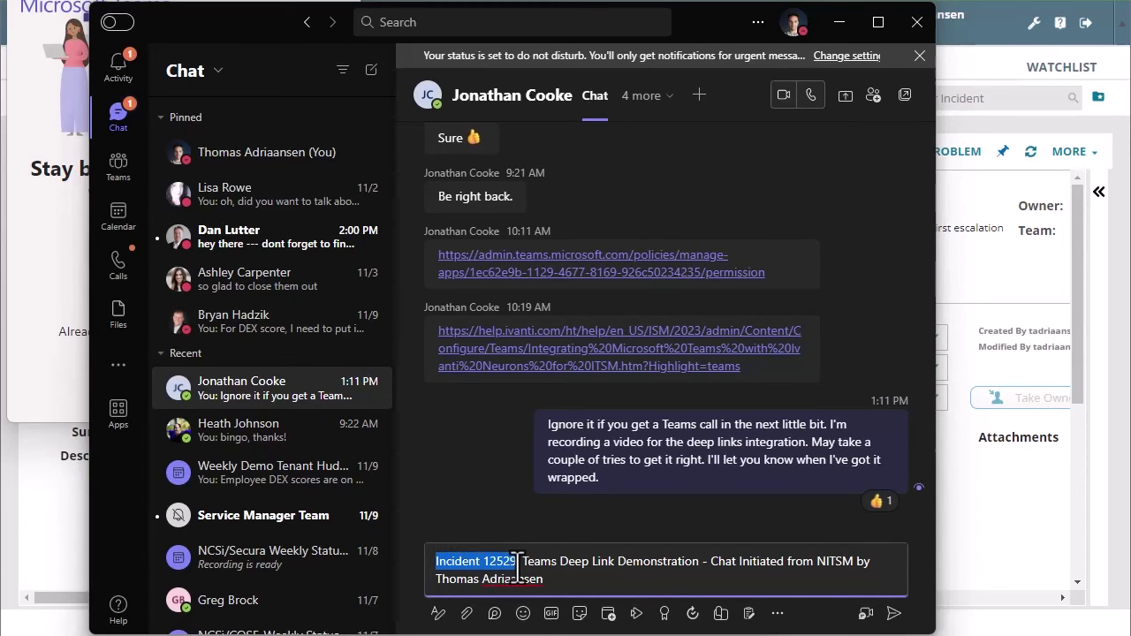
left_click(504, 560)
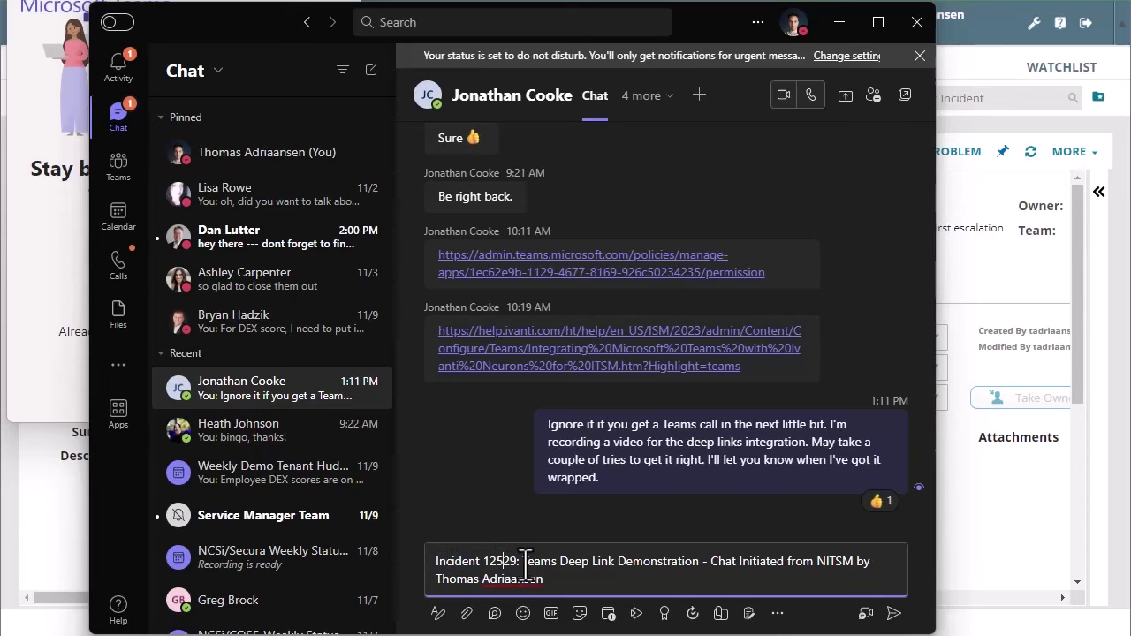
left_click_drag(524, 562, 760, 593)
left_click(716, 570)
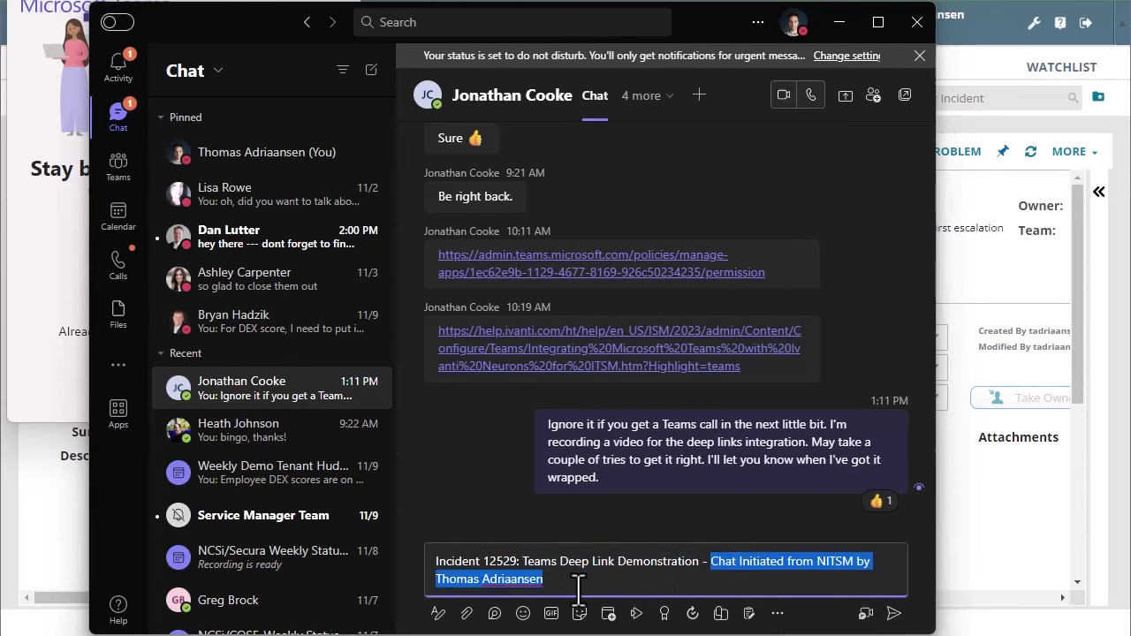
left_click(608, 579)
key("ctrl+a")
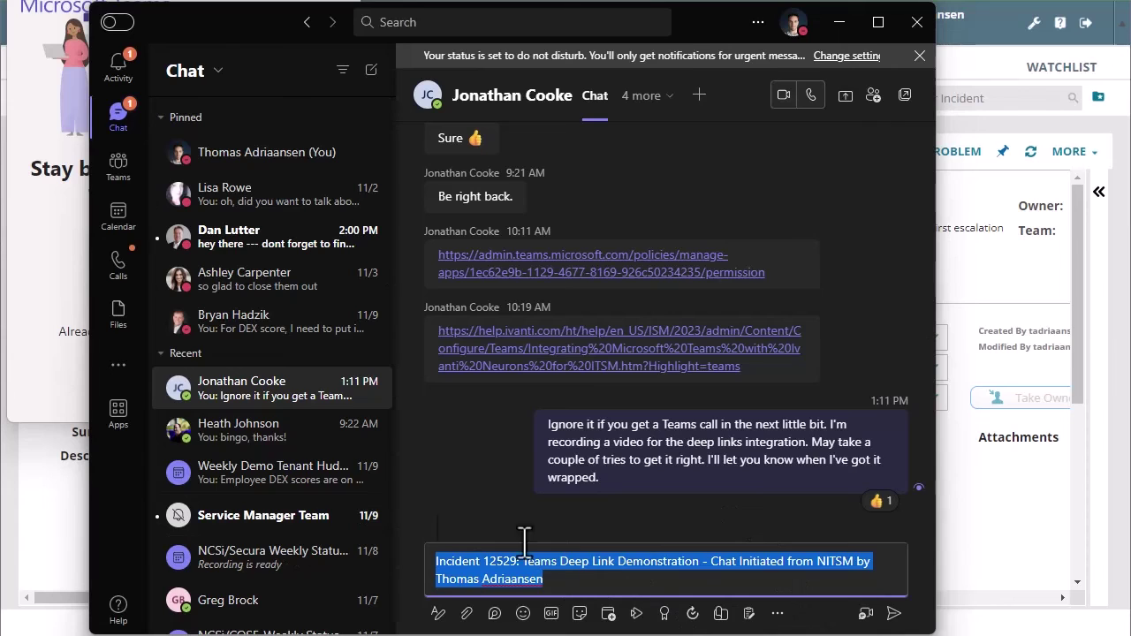
- Continue in the Teams web app, recheck the prefilled message, and return to the incident
left_click(64, 285)
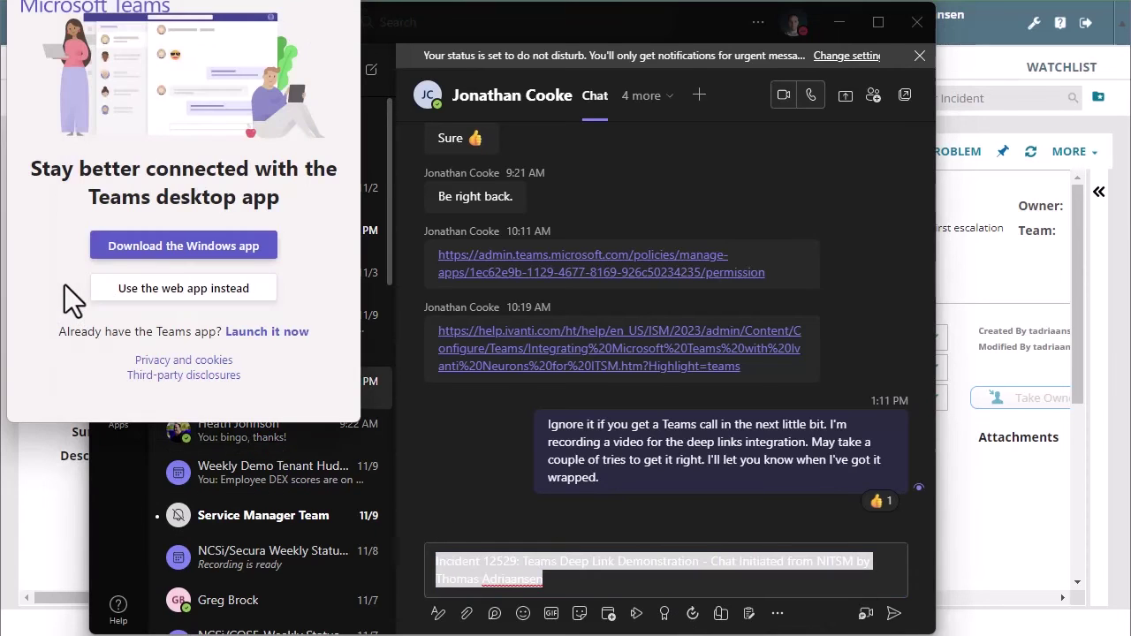
left_click(189, 291)
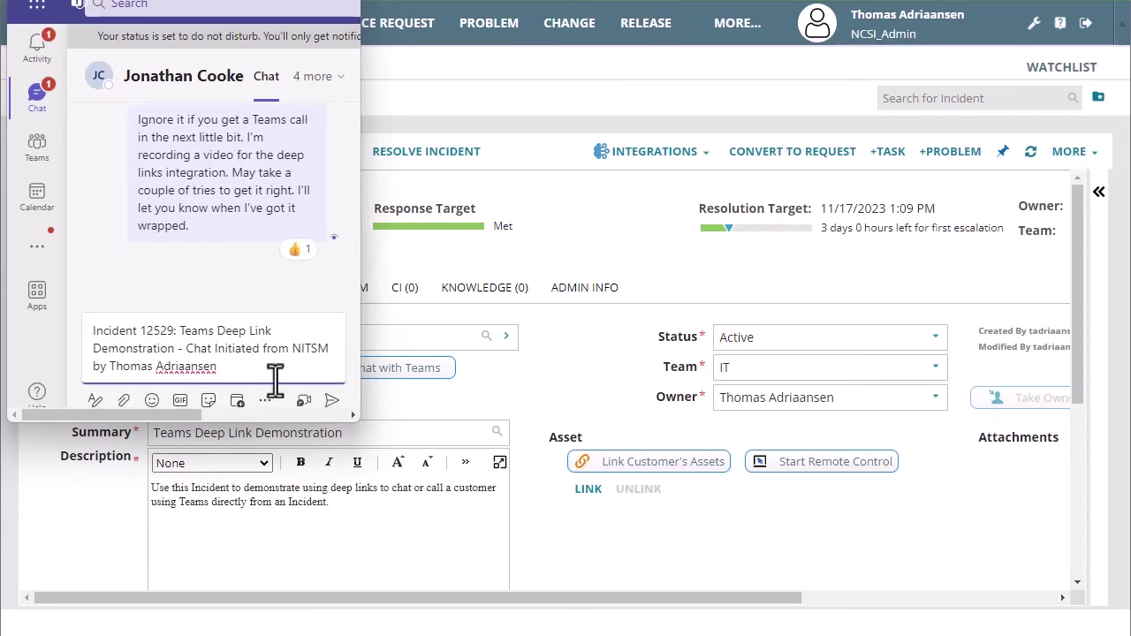
left_click_drag(277, 389, 83, 324)
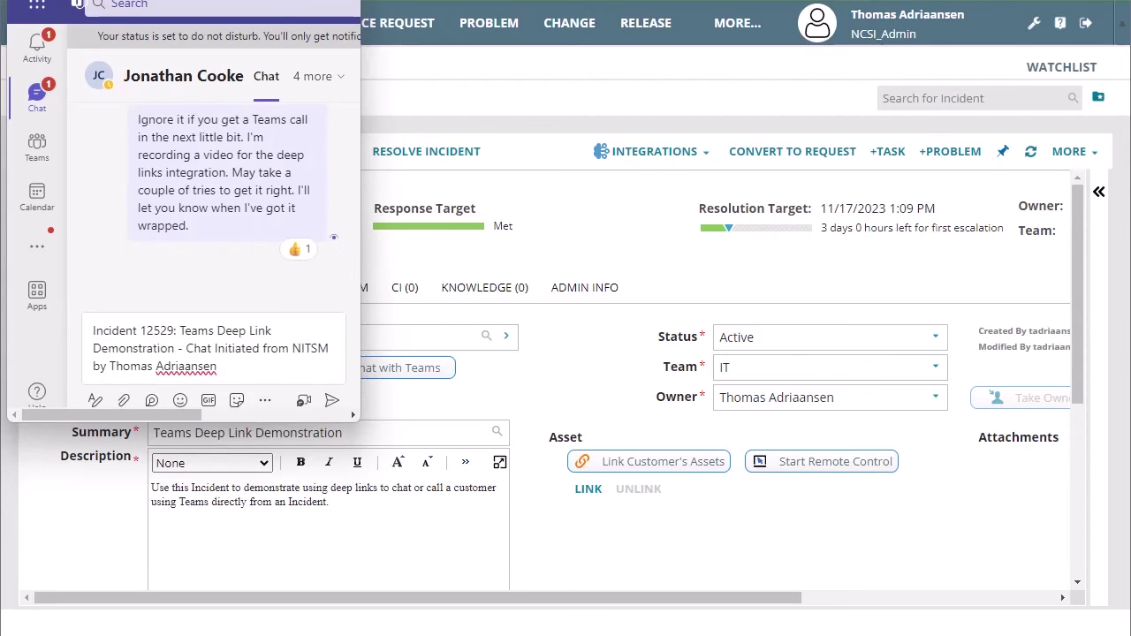
left_click(489, 402)
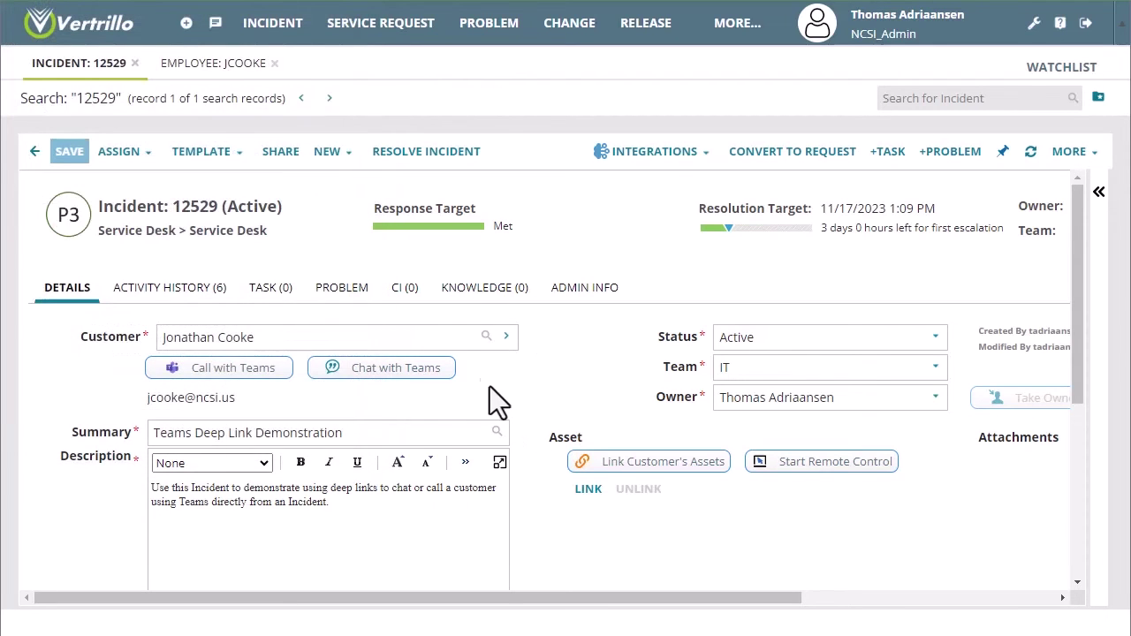
- Start a Teams call to the customer, cancel it, clear the chat draft, and return to the incident
left_click(265, 375)
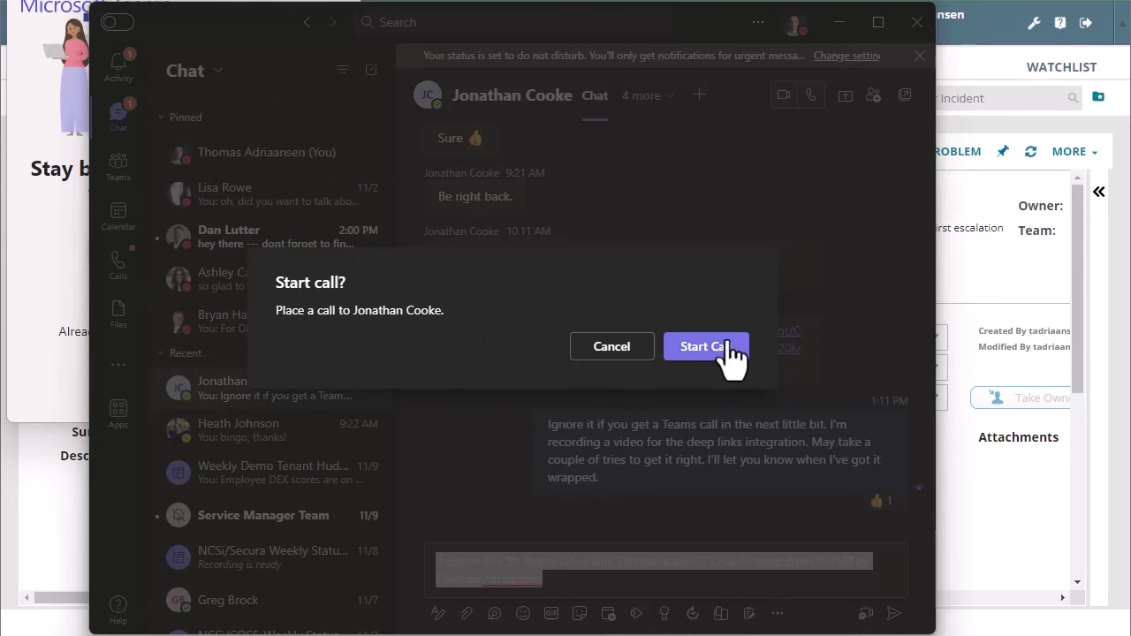
left_click(881, 510)
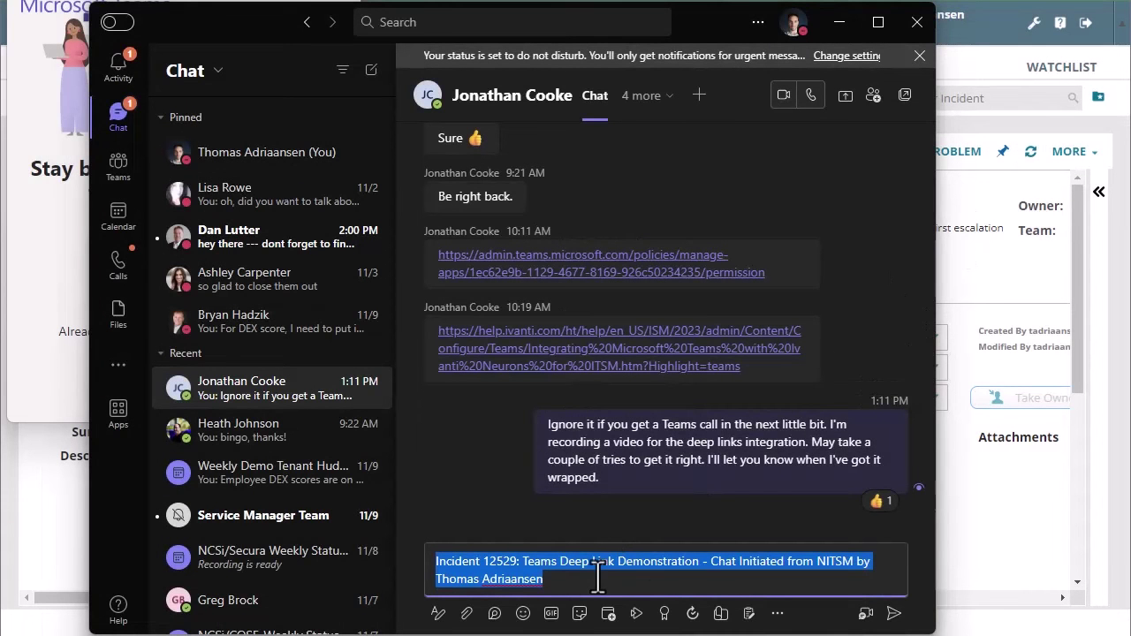
left_click(605, 584)
key("ctrl+a")
key("BackSpace")
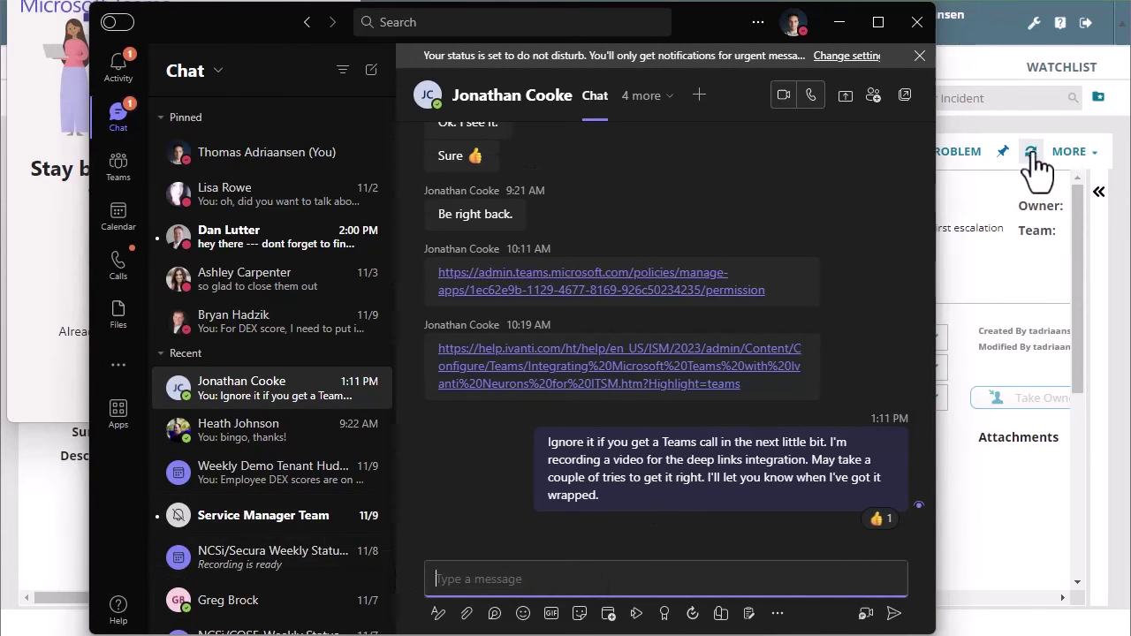
left_click(990, 201)
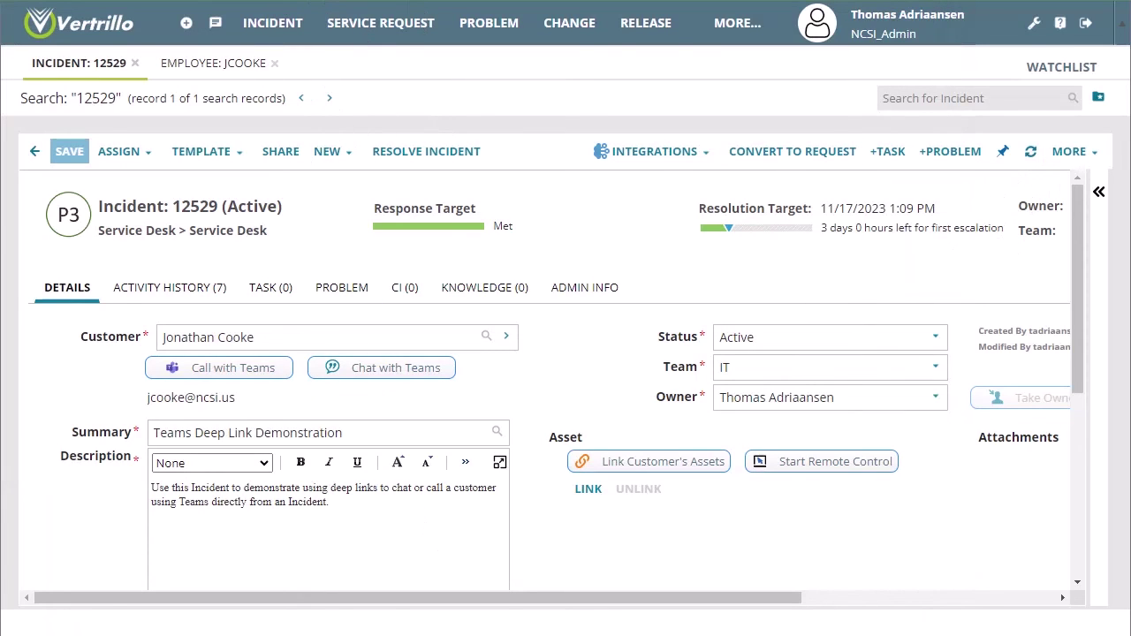